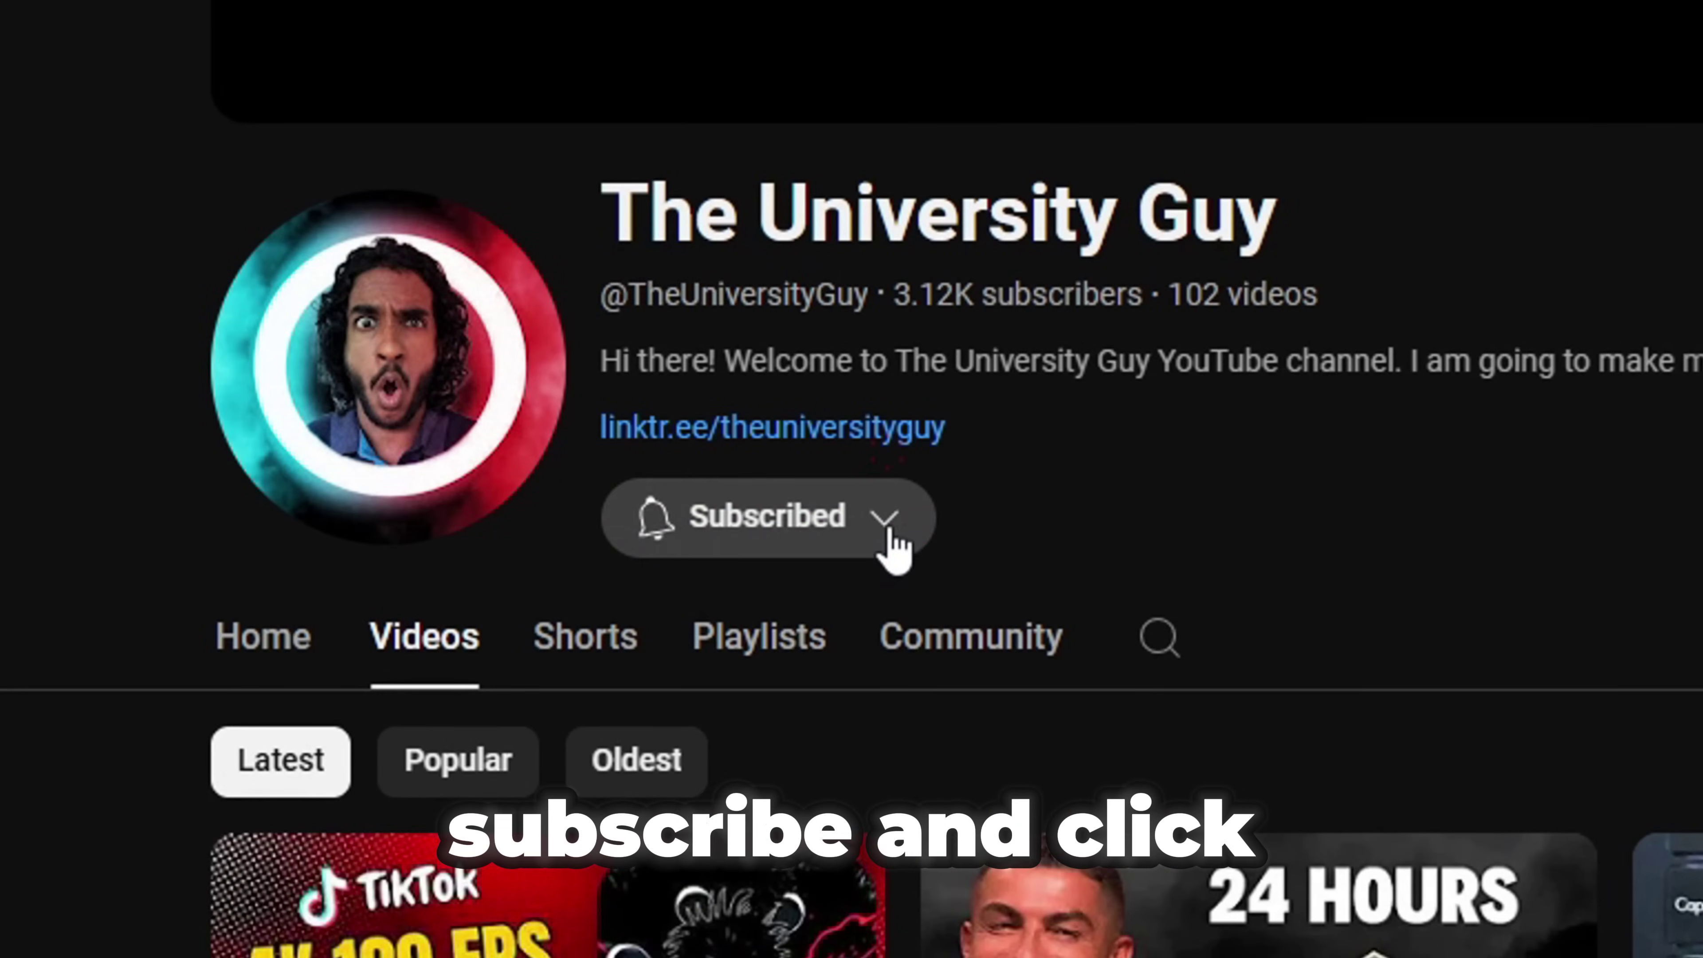
# - Switch the subscribed channel's notification bell to All
pyautogui.click(887, 533)
pyautogui.click(752, 523)
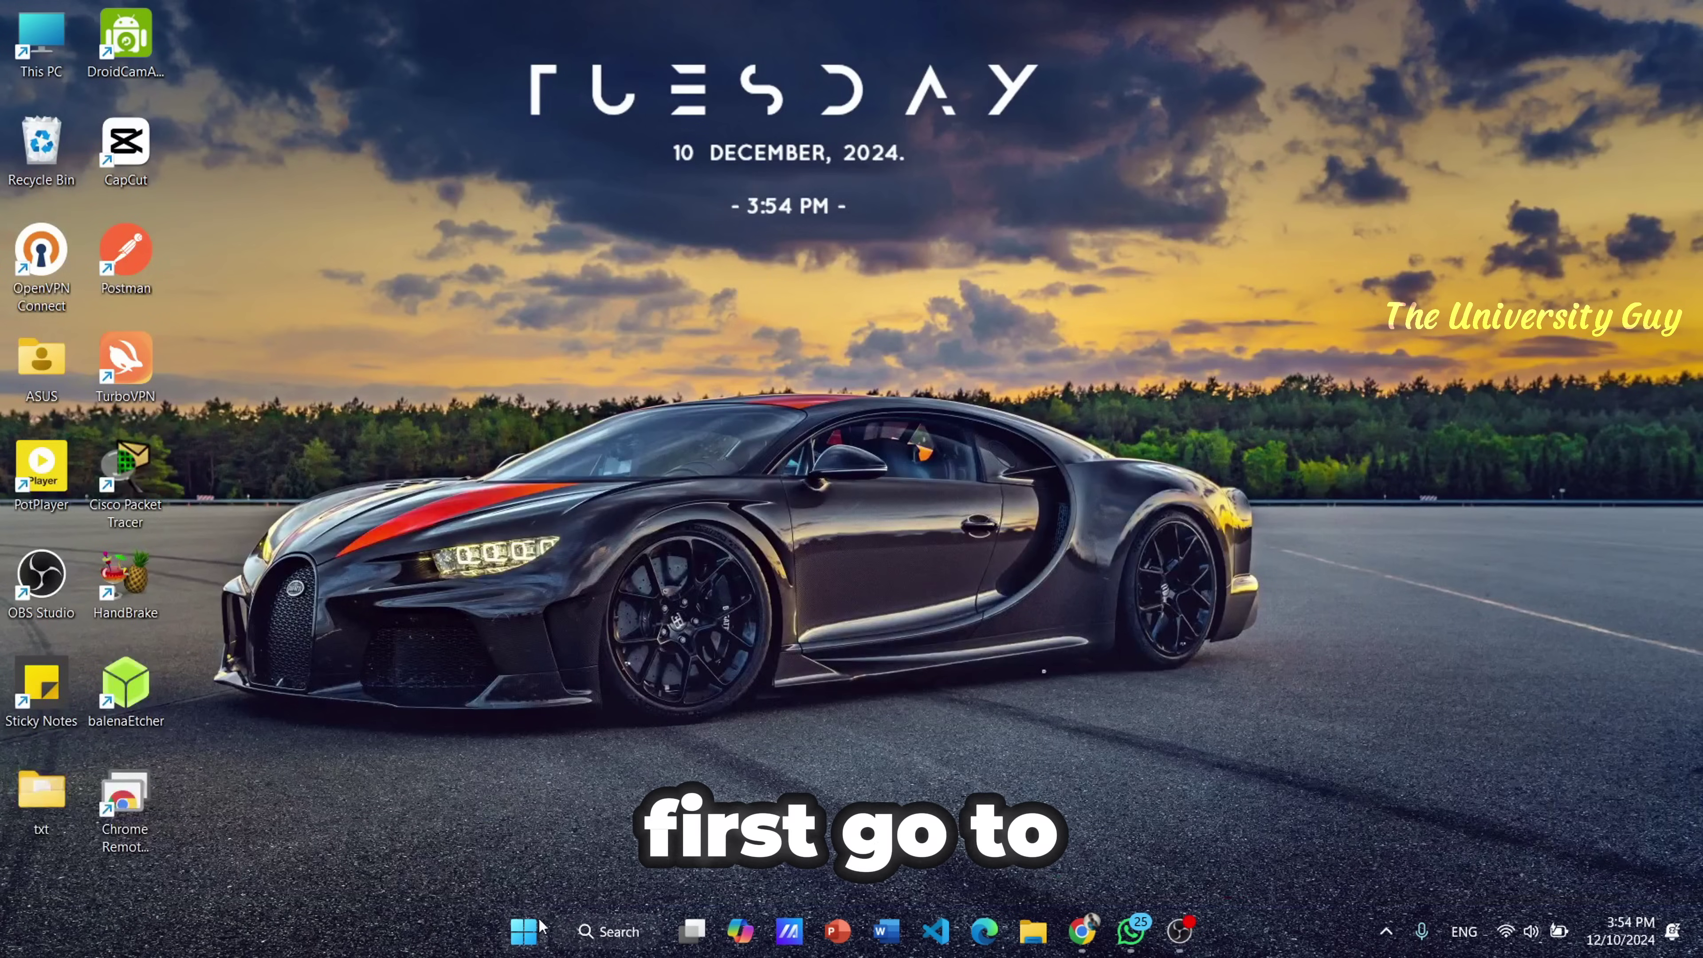
# - Launch Notepad with a blank Untitled document by searching 'note' from Start
pyautogui.click(524, 931)
pyautogui.write('note')
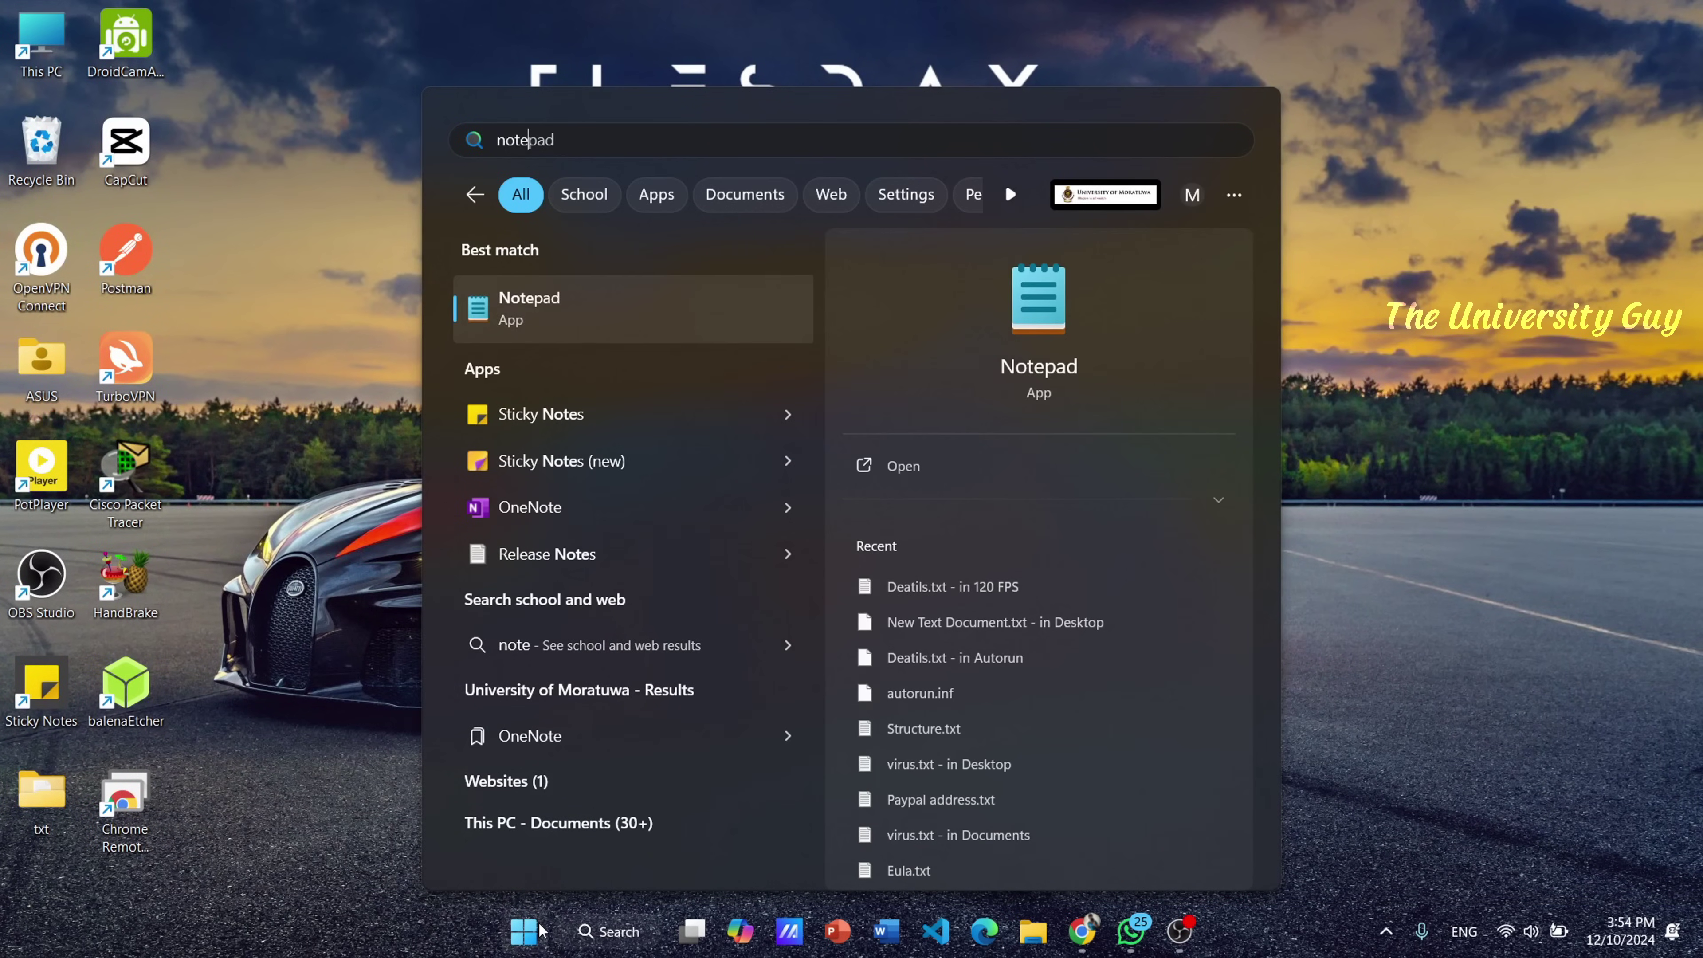
pyautogui.press('Return')
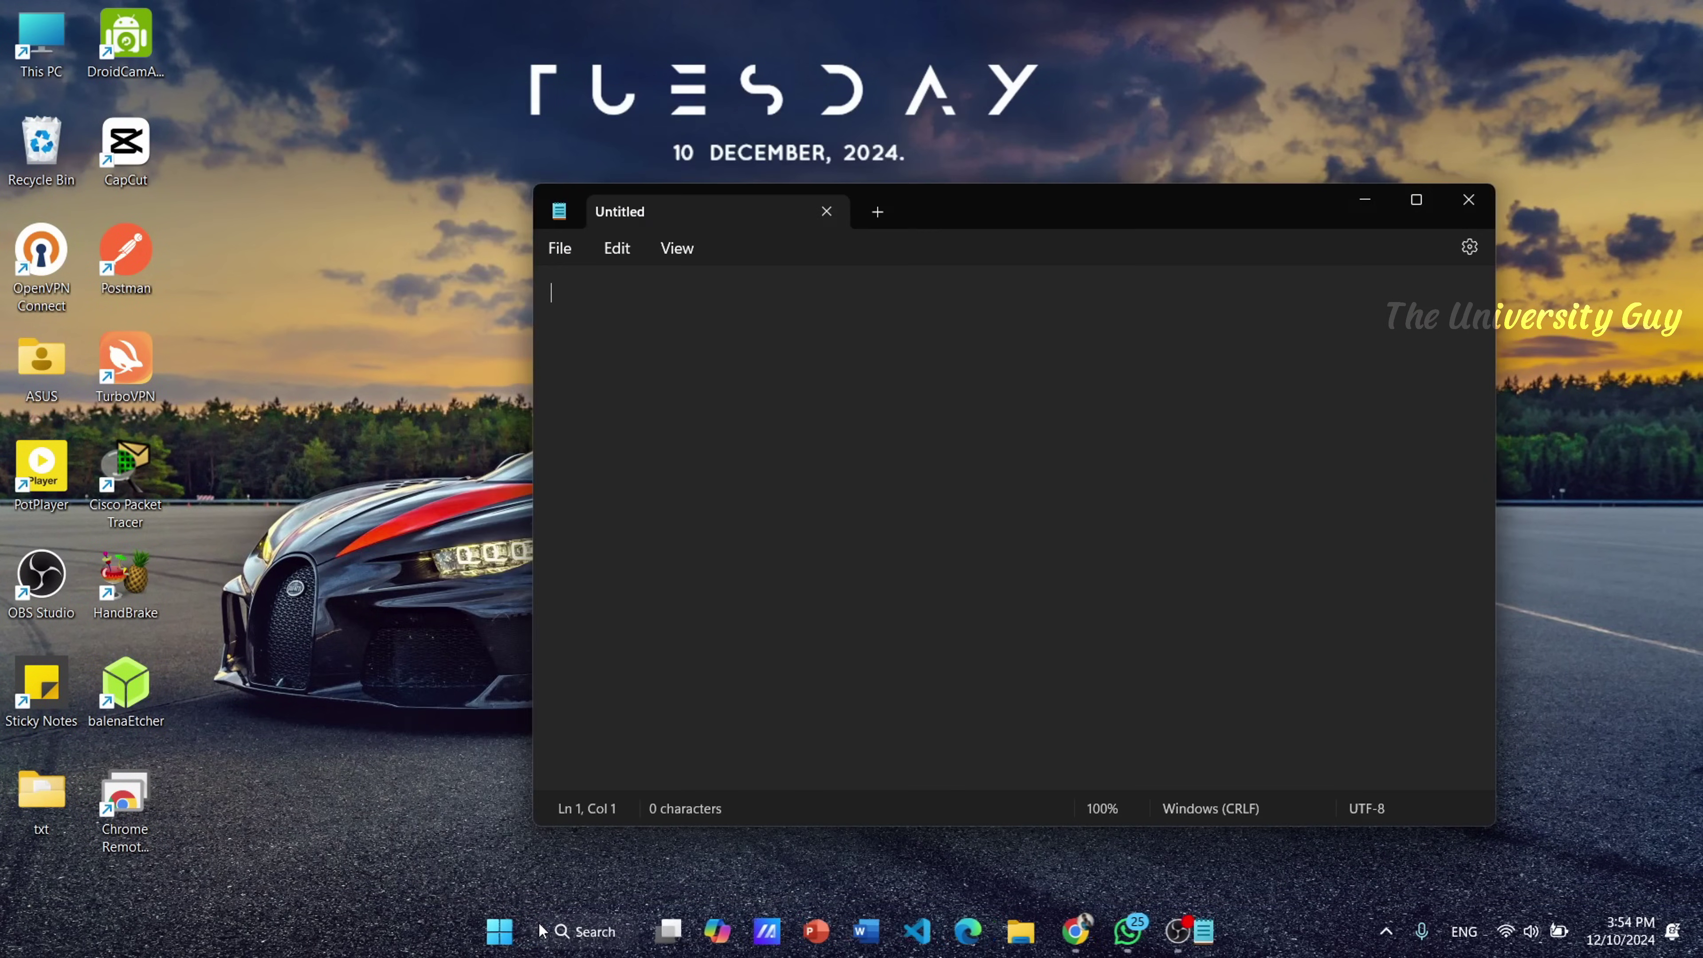
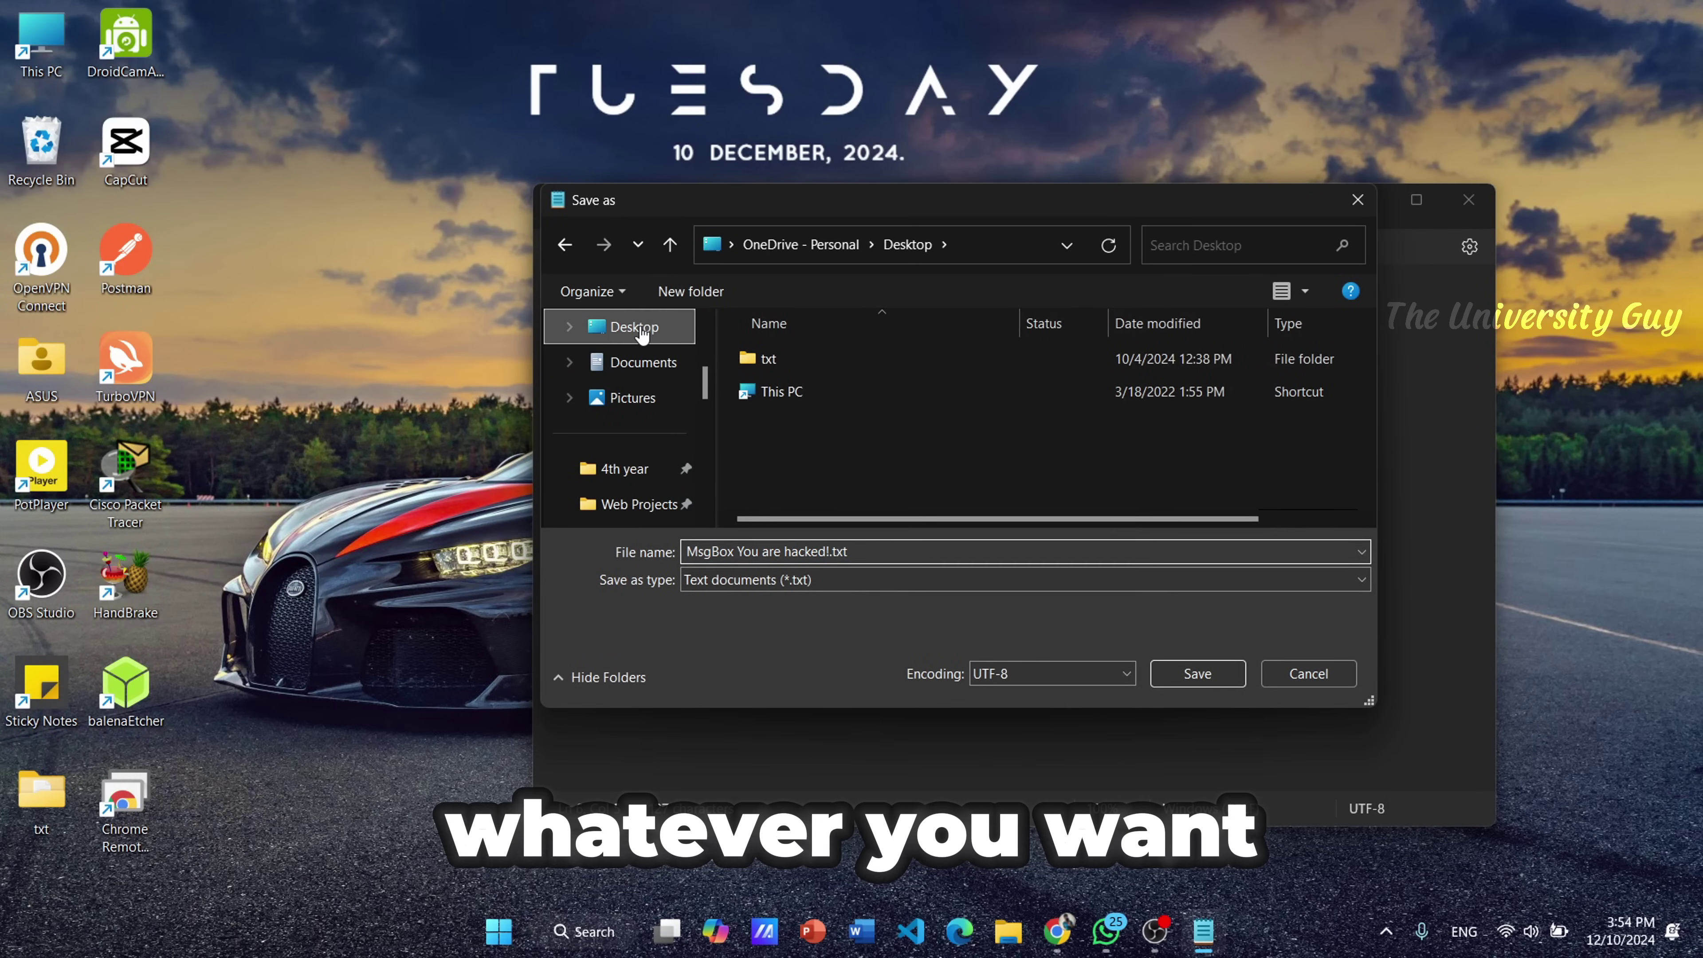
# - Enter autodelete in the Save As file name box, replacing the old suggested name
pyautogui.write('a')
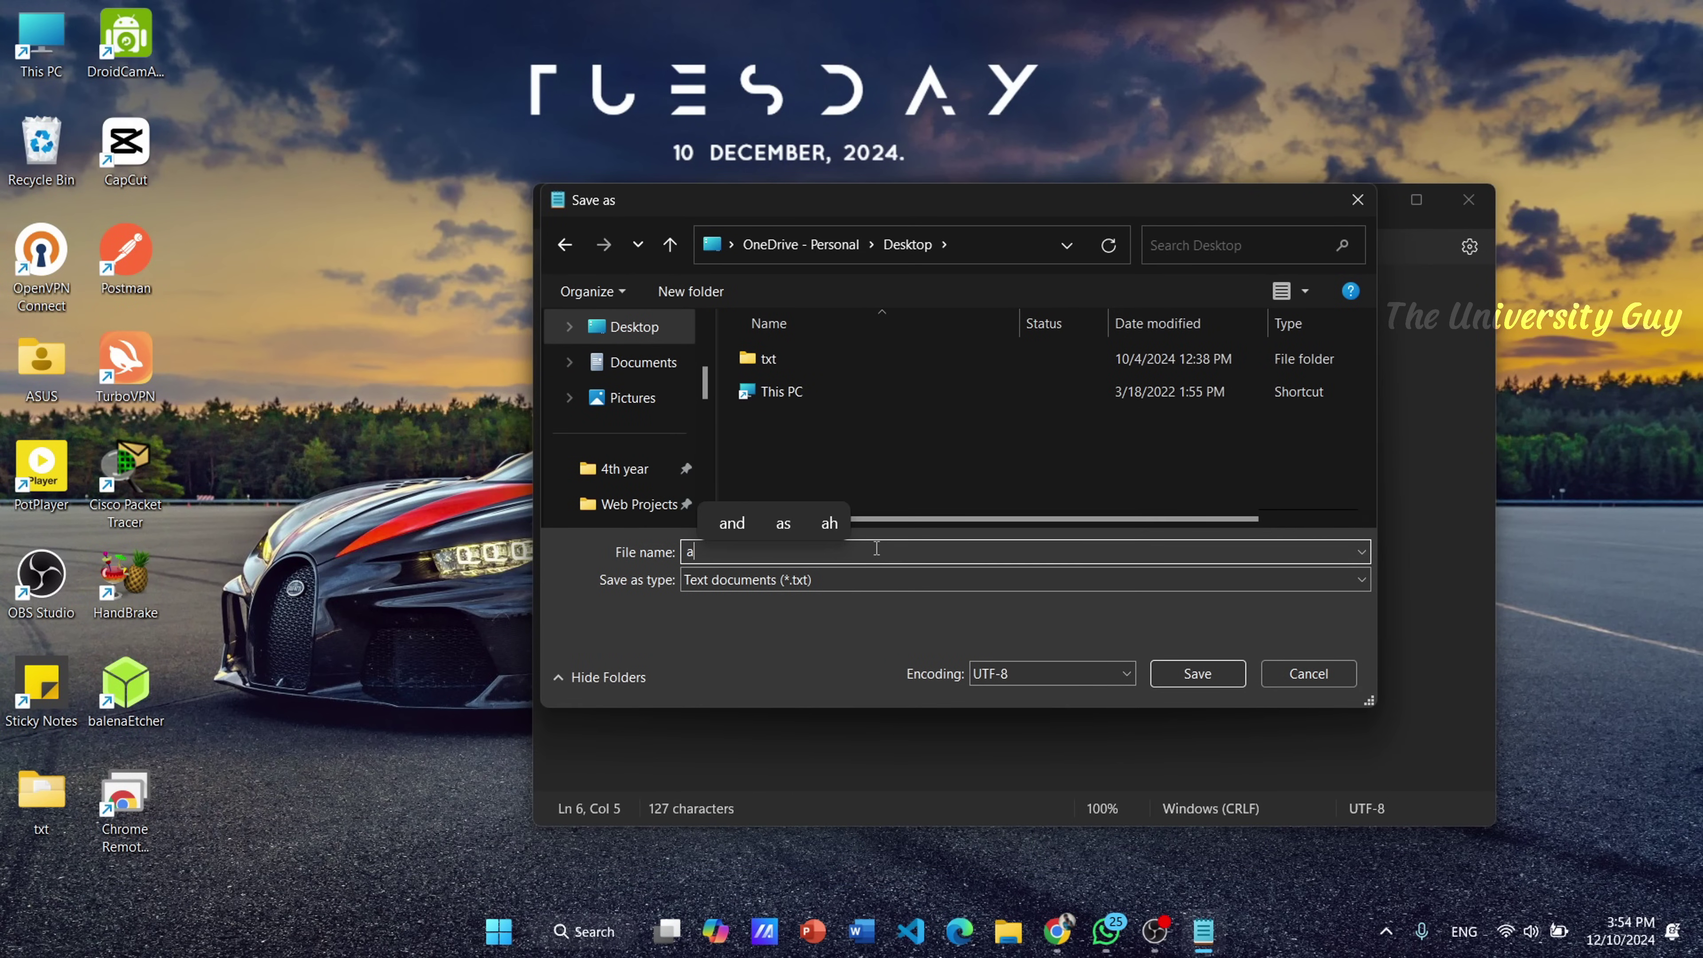
pyautogui.write('utode')
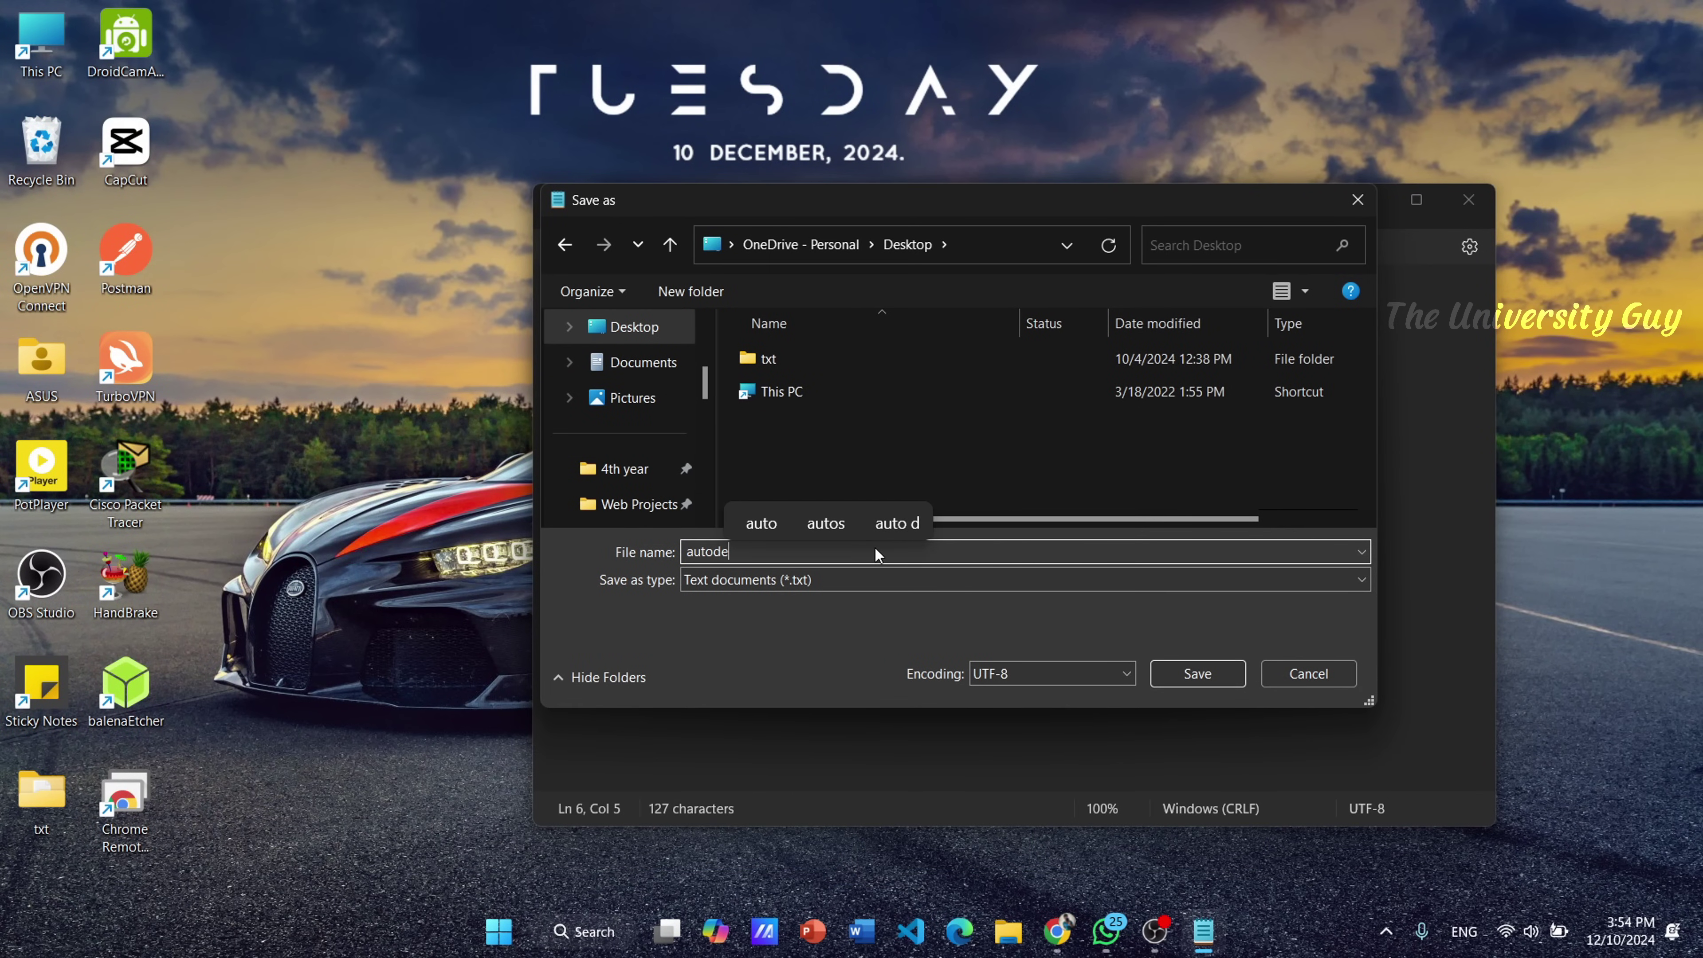
pyautogui.write('lutodelete.vbs')
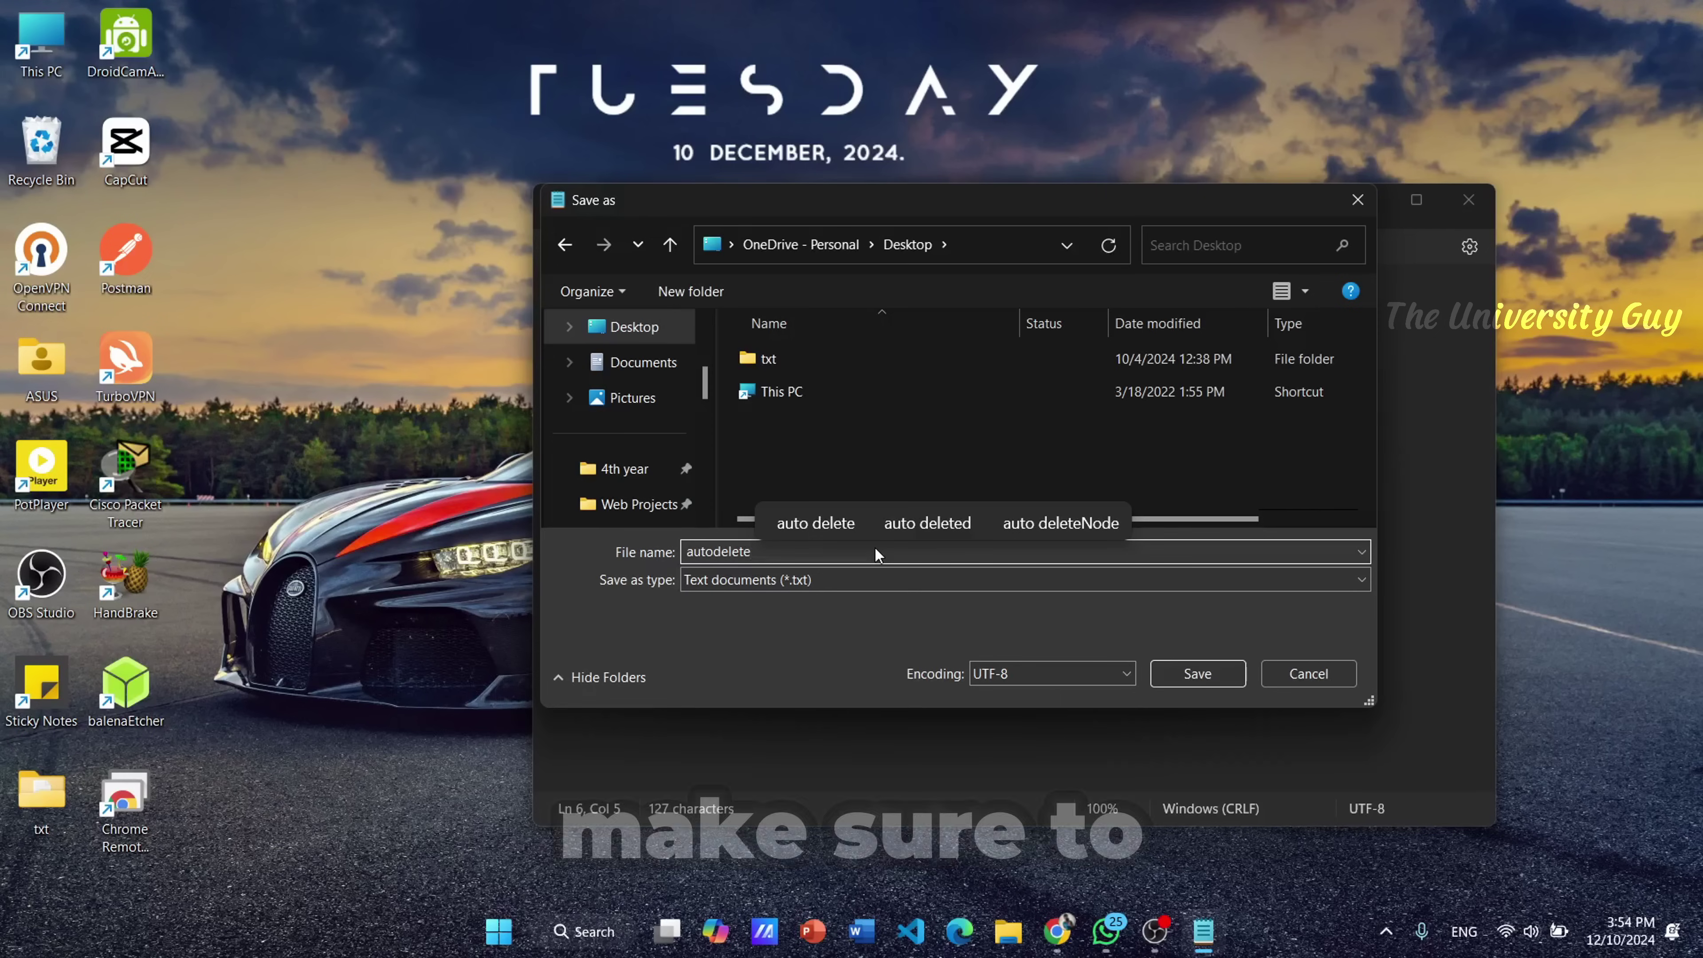
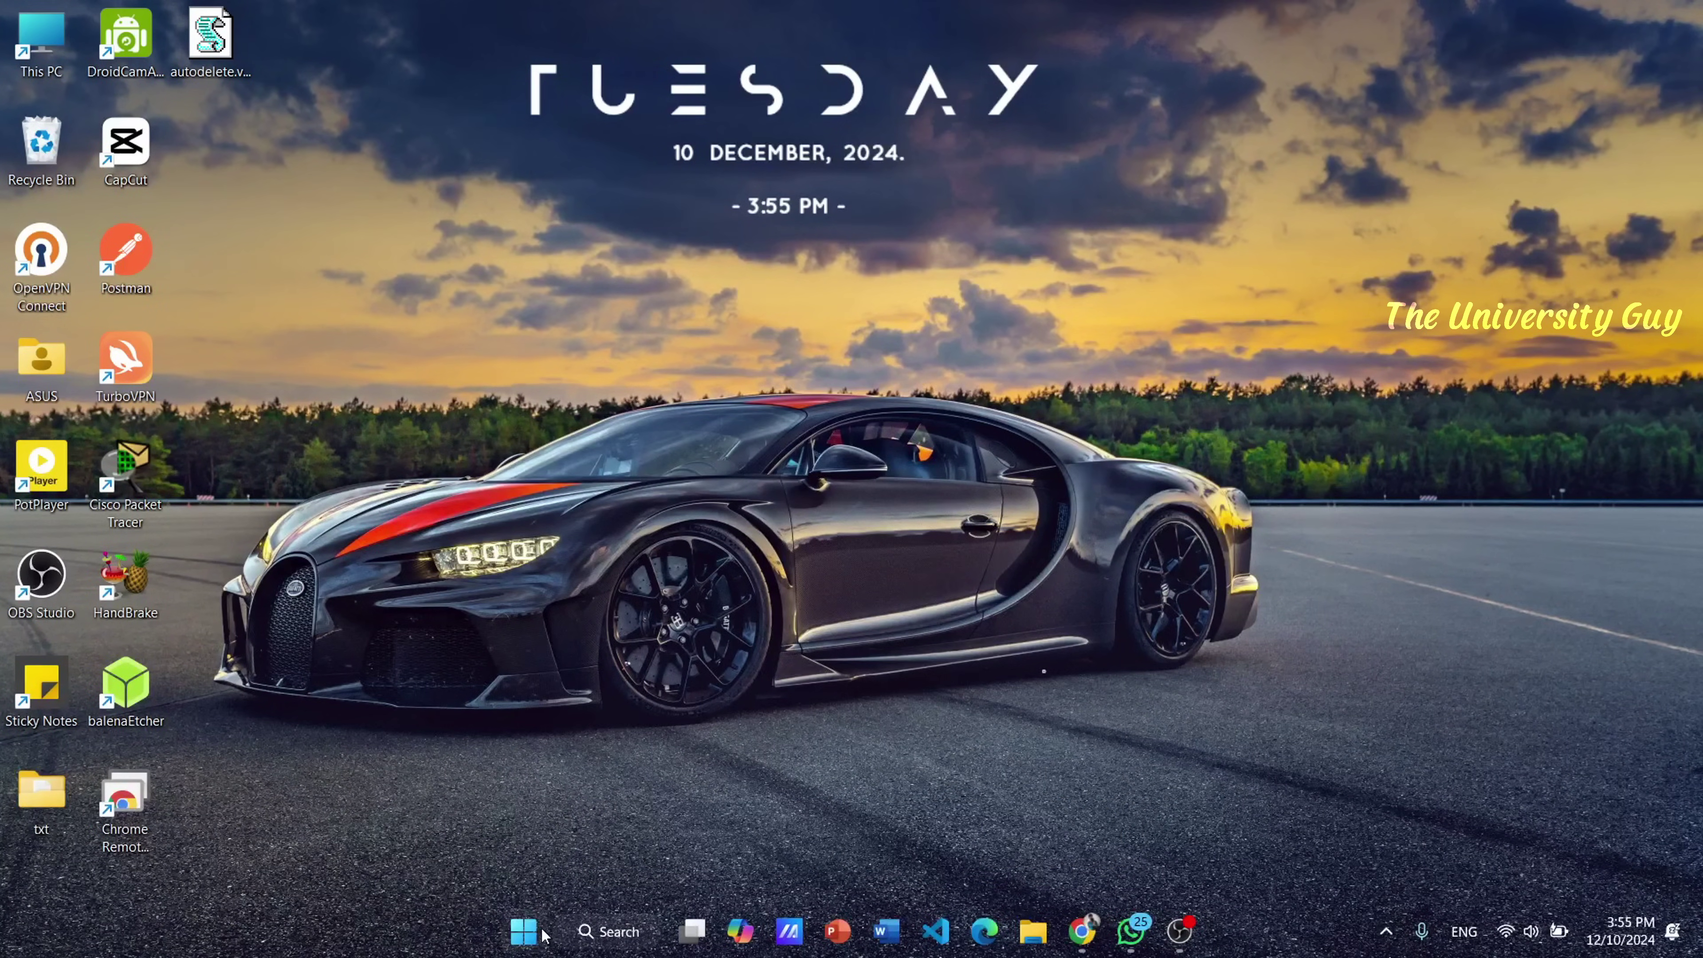
# - Launch Notepad from the Start menu's recent apps and move its window toward the centre
pyautogui.click(526, 931)
pyautogui.click(576, 934)
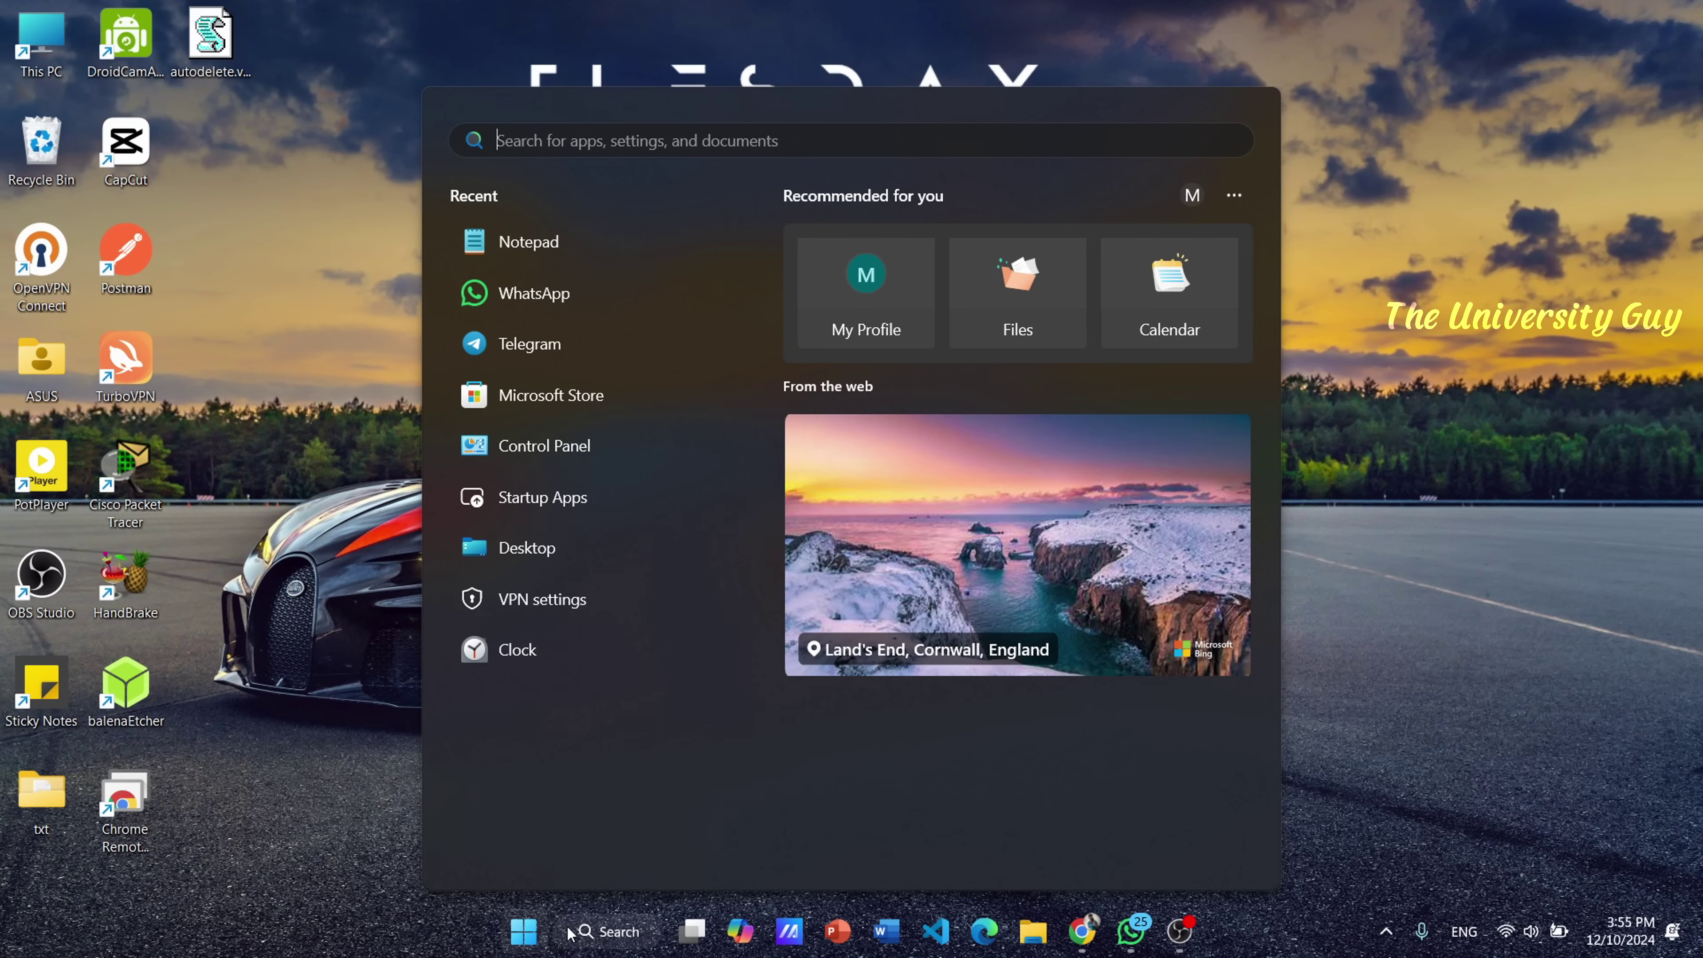
pyautogui.click(505, 243)
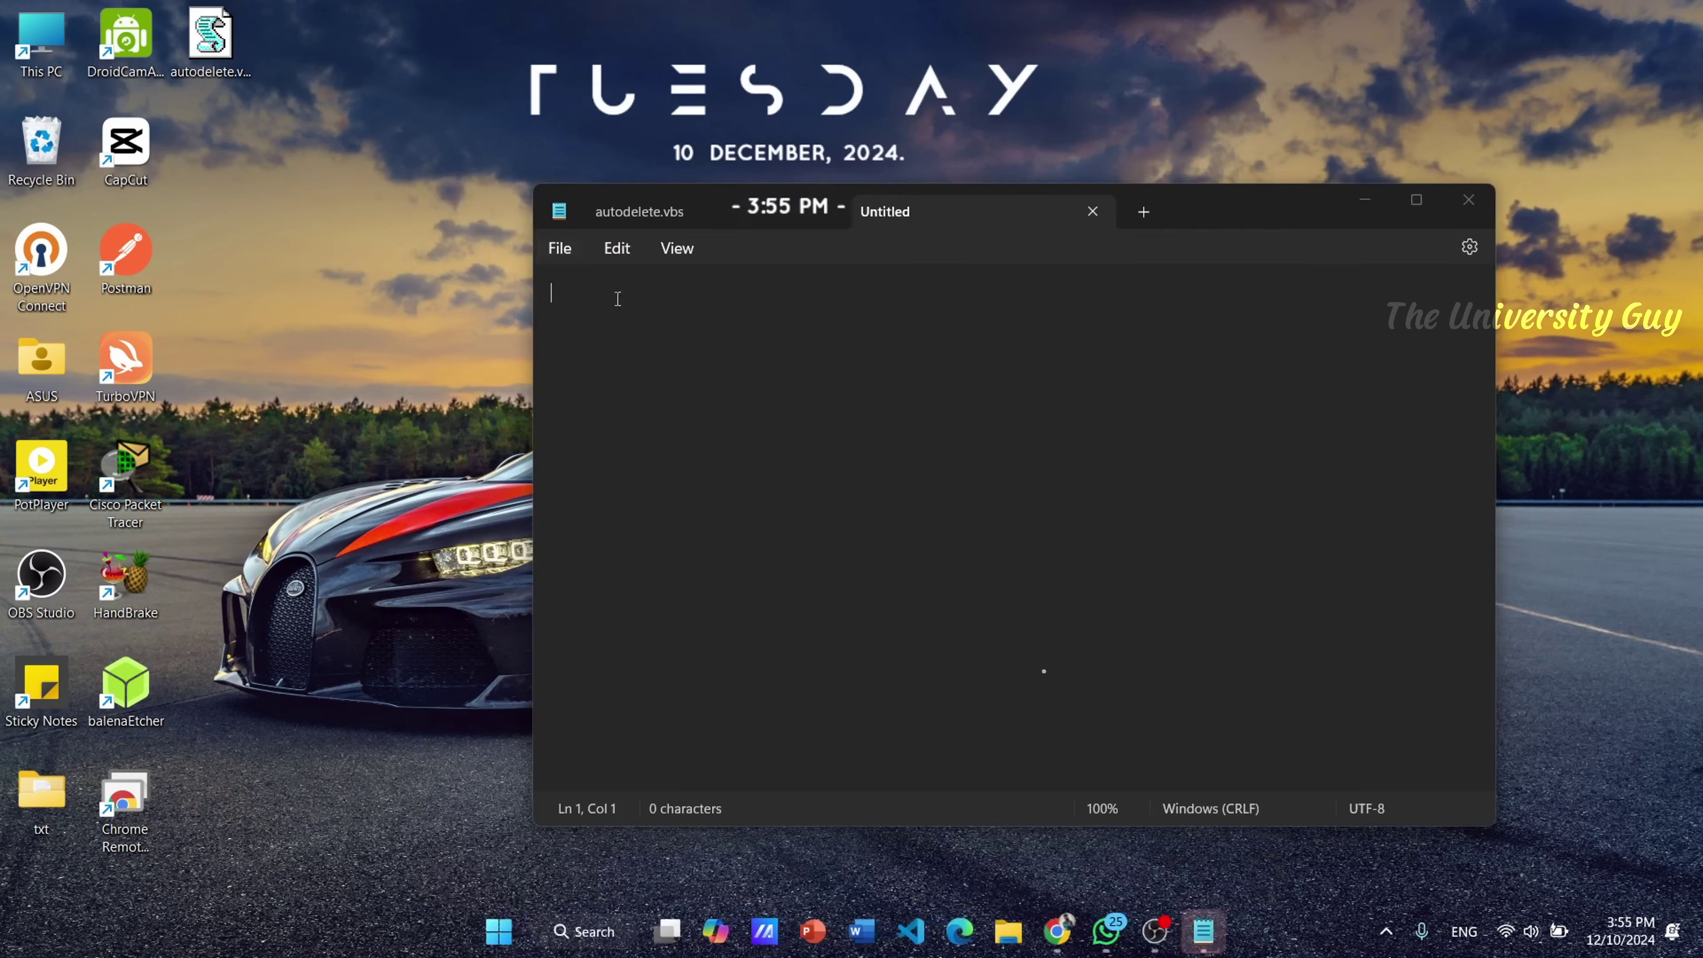
pyautogui.moveTo(1293, 208); pyautogui.dragTo(1153, 241)
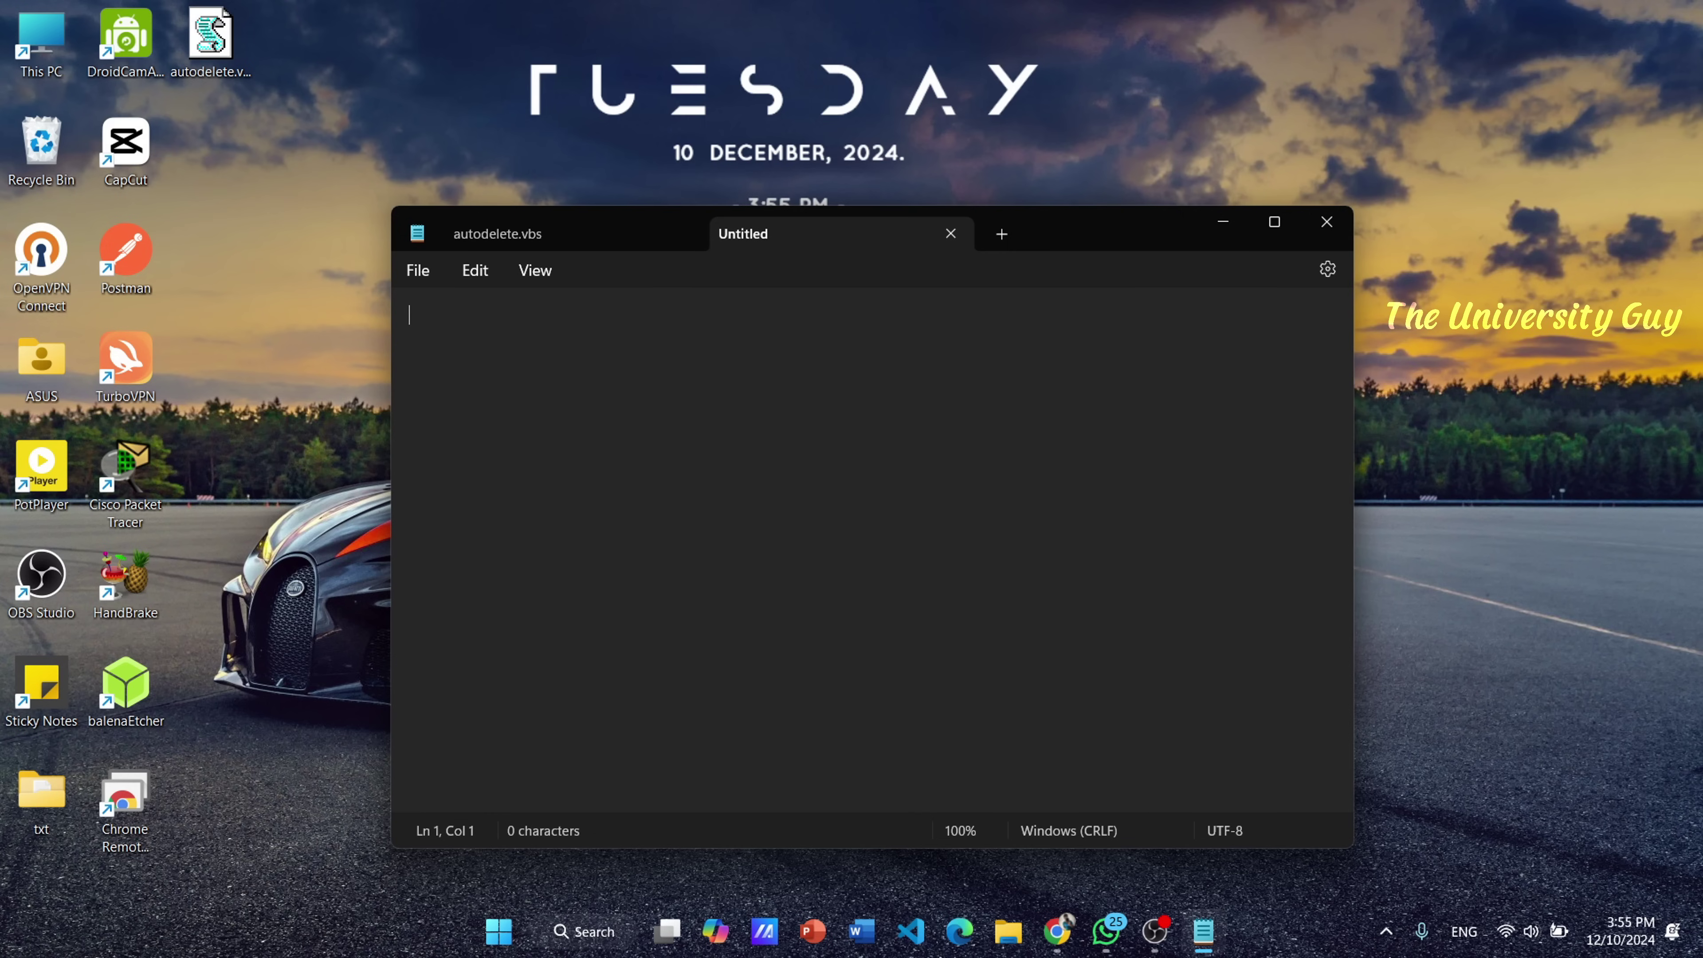
# - Type strings of random letters into the note, such as 'jskafksbgsbdhs' and 'sdfjsdf'
pyautogui.write('jskafksbgsbdhs')
pyautogui.press('BackSpace')
pyautogui.press('BackSpace')
pyautogui.press('BackSpace')
pyautogui.press('BackSpace')
pyautogui.press('BackSpace')
pyautogui.press('BackSpace')
pyautogui.press('BackSpace')
pyautogui.press('BackSpace')
pyautogui.press('BackSpace')
pyautogui.press('BackSpace')
pyautogui.press('BackSpace')
pyautogui.press('BackSpace')
pyautogui.press('BackSpace')
pyautogui.press('BackSpace')
pyautogui.write('sdfjsdf')
pyautogui.press('BackSpace')
pyautogui.press('BackSpace')
pyautogui.press('BackSpace')
pyautogui.write('gv')
pyautogui.press('BackSpace')
pyautogui.write('kkgjaljlaakjsakvlbkvljkabv')
pyautogui.press('BackSpace')
pyautogui.press('BackSpace')
pyautogui.press('BackSpace')
pyautogui.press('BackSpace')
pyautogui.press('BackSpace')
pyautogui.press('BackSpace')
pyautogui.press('BackSpace')
pyautogui.press('BackSpace')
pyautogui.press('BackSpace')
pyautogui.press('BackSpace')
pyautogui.press('BackSpace')
pyautogui.press('BackSpace')
pyautogui.press('BackSpace')
pyautogui.press('BackSpace')
pyautogui.press('BackSpace')
pyautogui.press('BackSpace')
pyautogui.press('BackSpace')
pyautogui.press('BackSpace')
pyautogui.press('BackSpace')
pyautogui.press('BackSpace')
pyautogui.press('BackSpace')
pyautogui.press('BackSpace')
pyautogui.press('BackSpace')
pyautogui.press('BackSpace')
pyautogui.press('BackSpace')
pyautogui.press('BackSpace')
pyautogui.press('BackSpace')
pyautogui.press('BackSpace')
pyautogui.press('BackSpace')
pyautogui.press('BackSpace')
pyautogui.press('BackSpace')
# - Try and clear a few letters in Start search, dismiss Start, and close Notepad
pyautogui.click(498, 933)
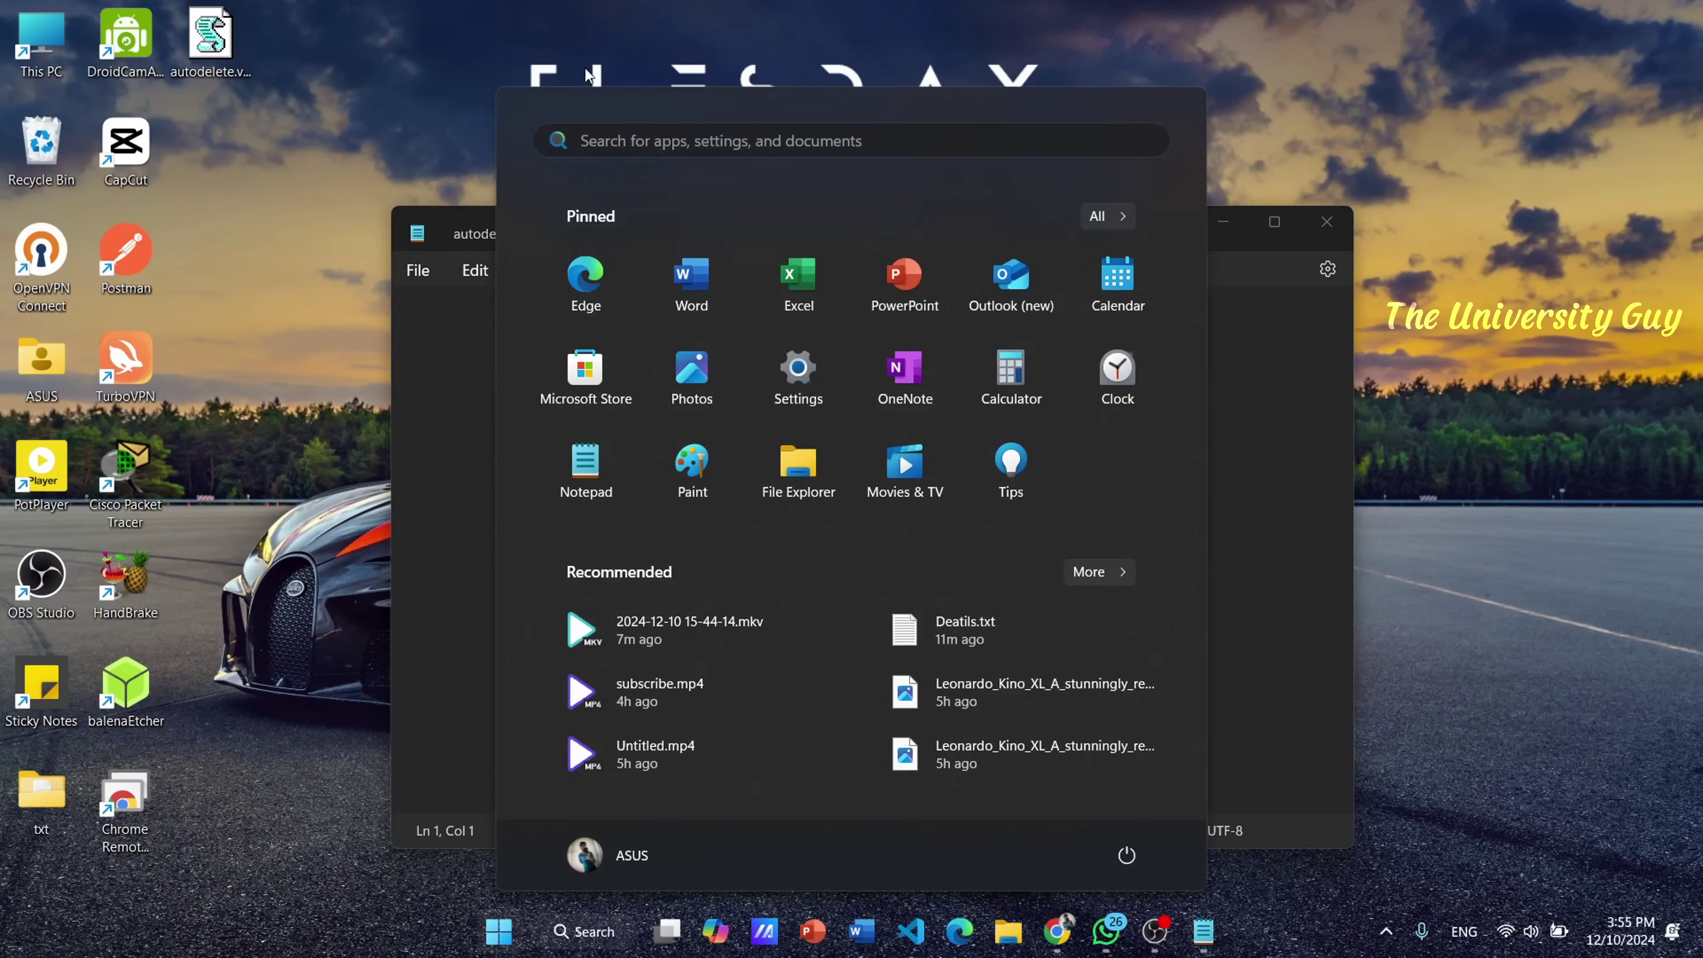
pyautogui.click(649, 137)
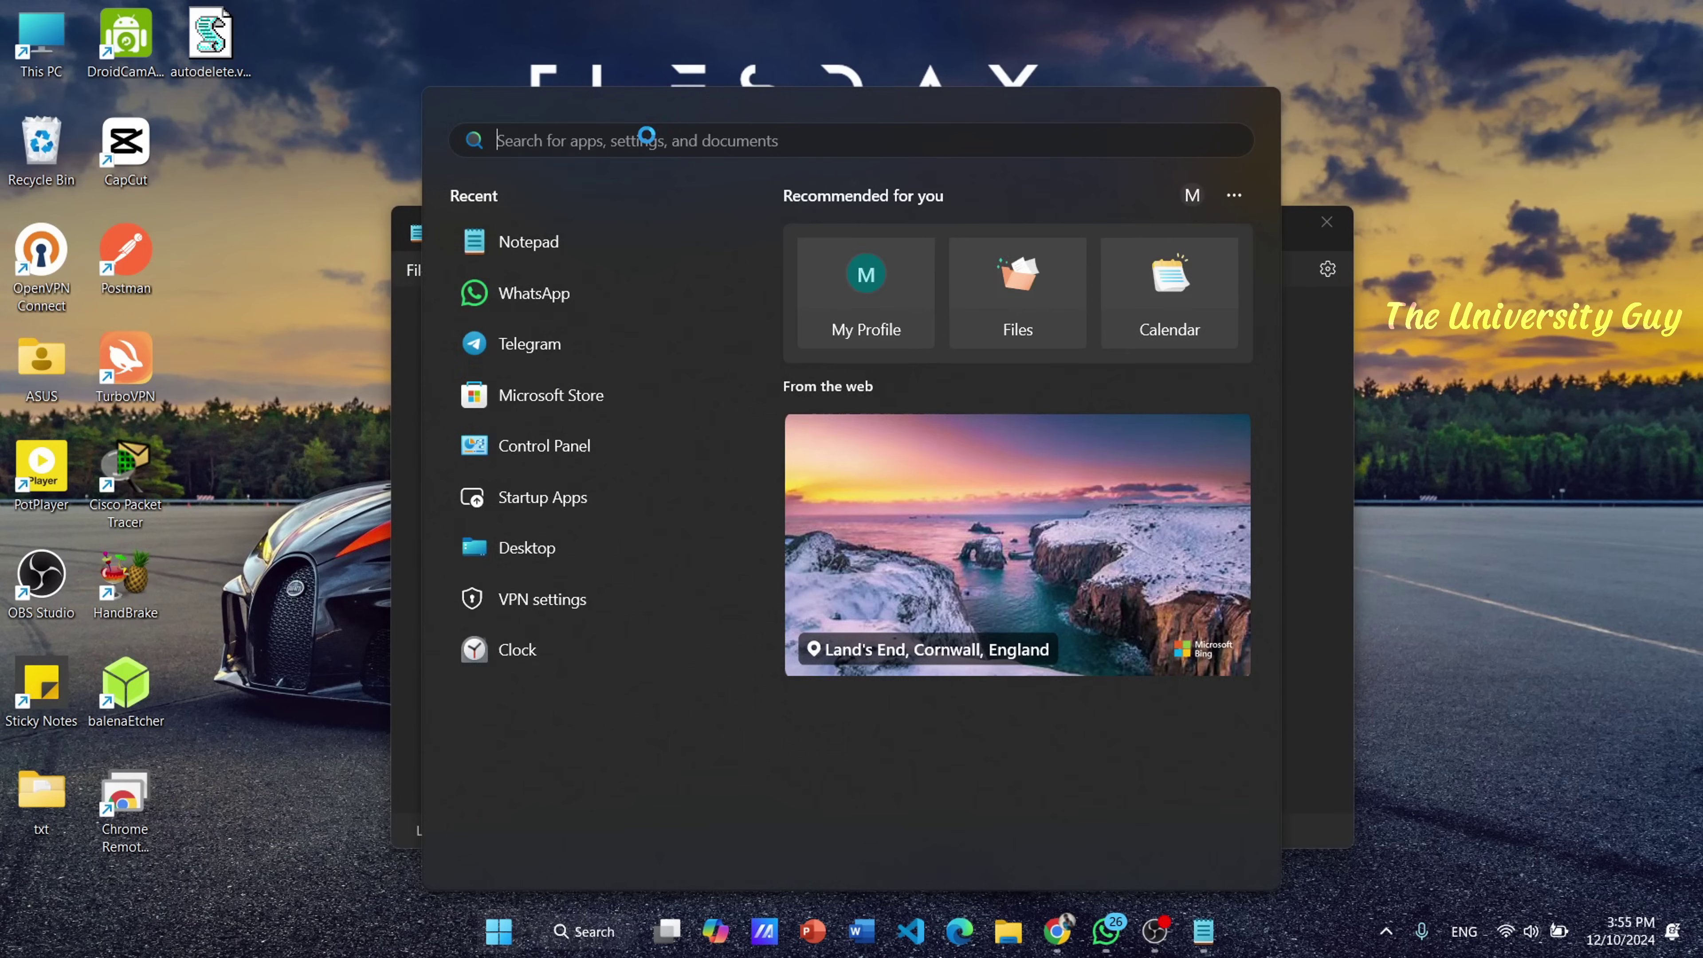
pyautogui.write('f')
pyautogui.press('BackSpace')
pyautogui.write('d')
pyautogui.press('BackSpace')
pyautogui.write('uu')
pyautogui.press('BackSpace')
pyautogui.write('f')
pyautogui.press('BackSpace')
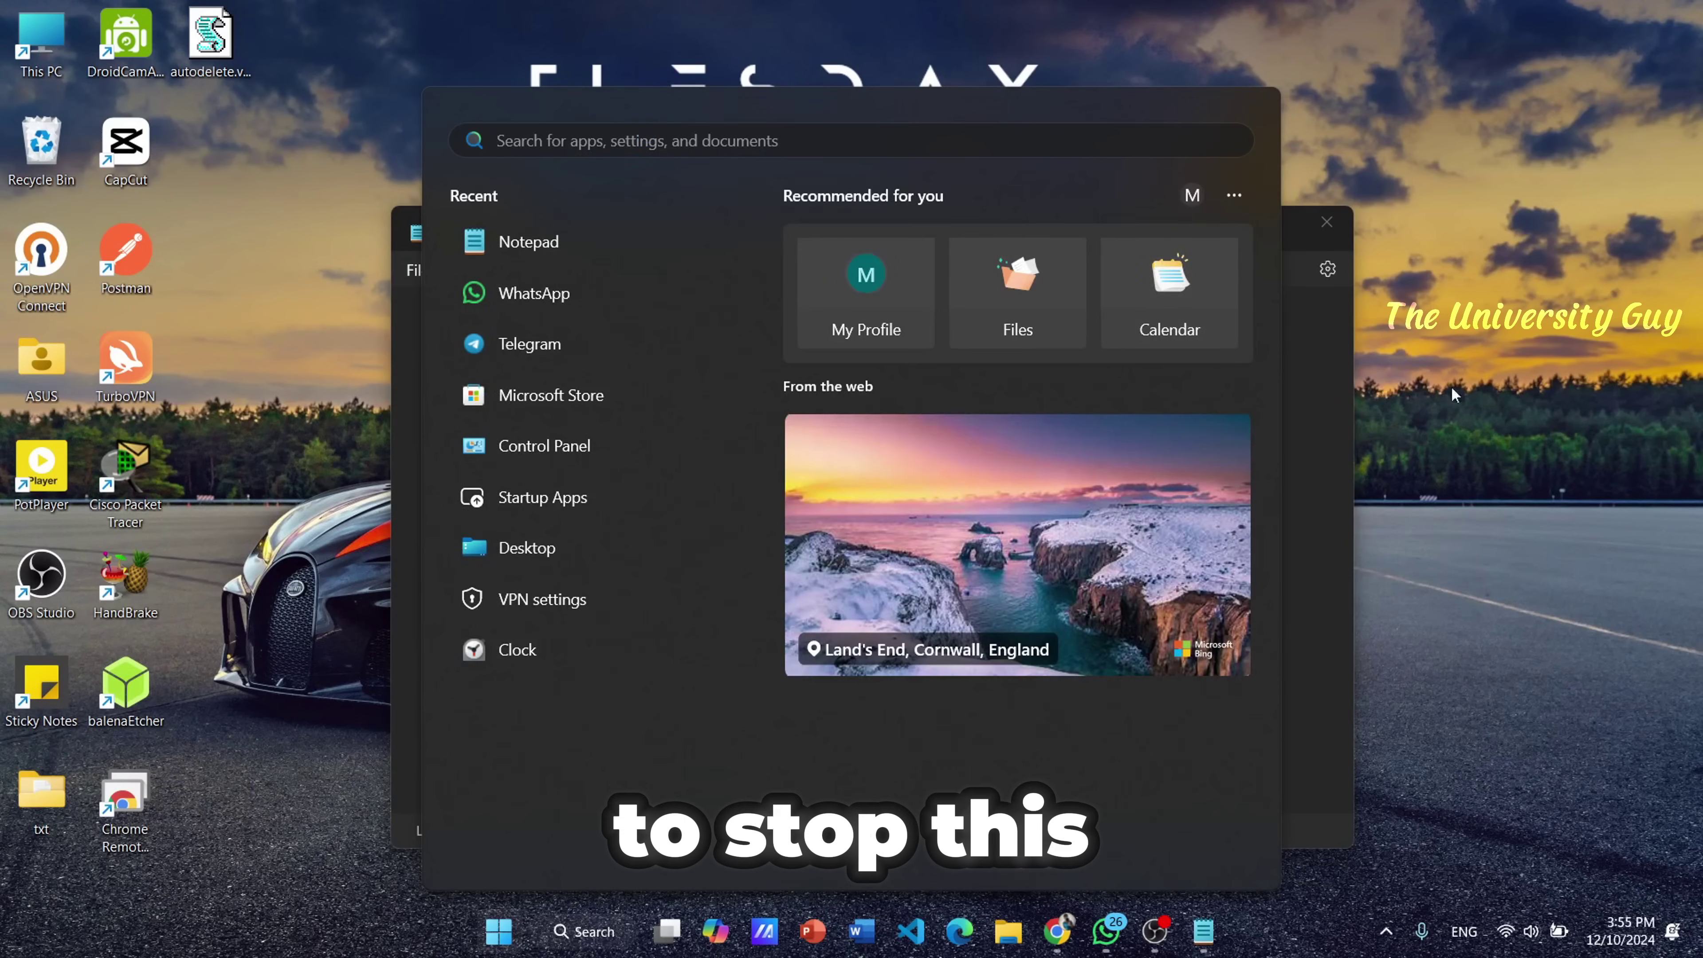
pyautogui.press('Escape')
pyautogui.click(1324, 227)
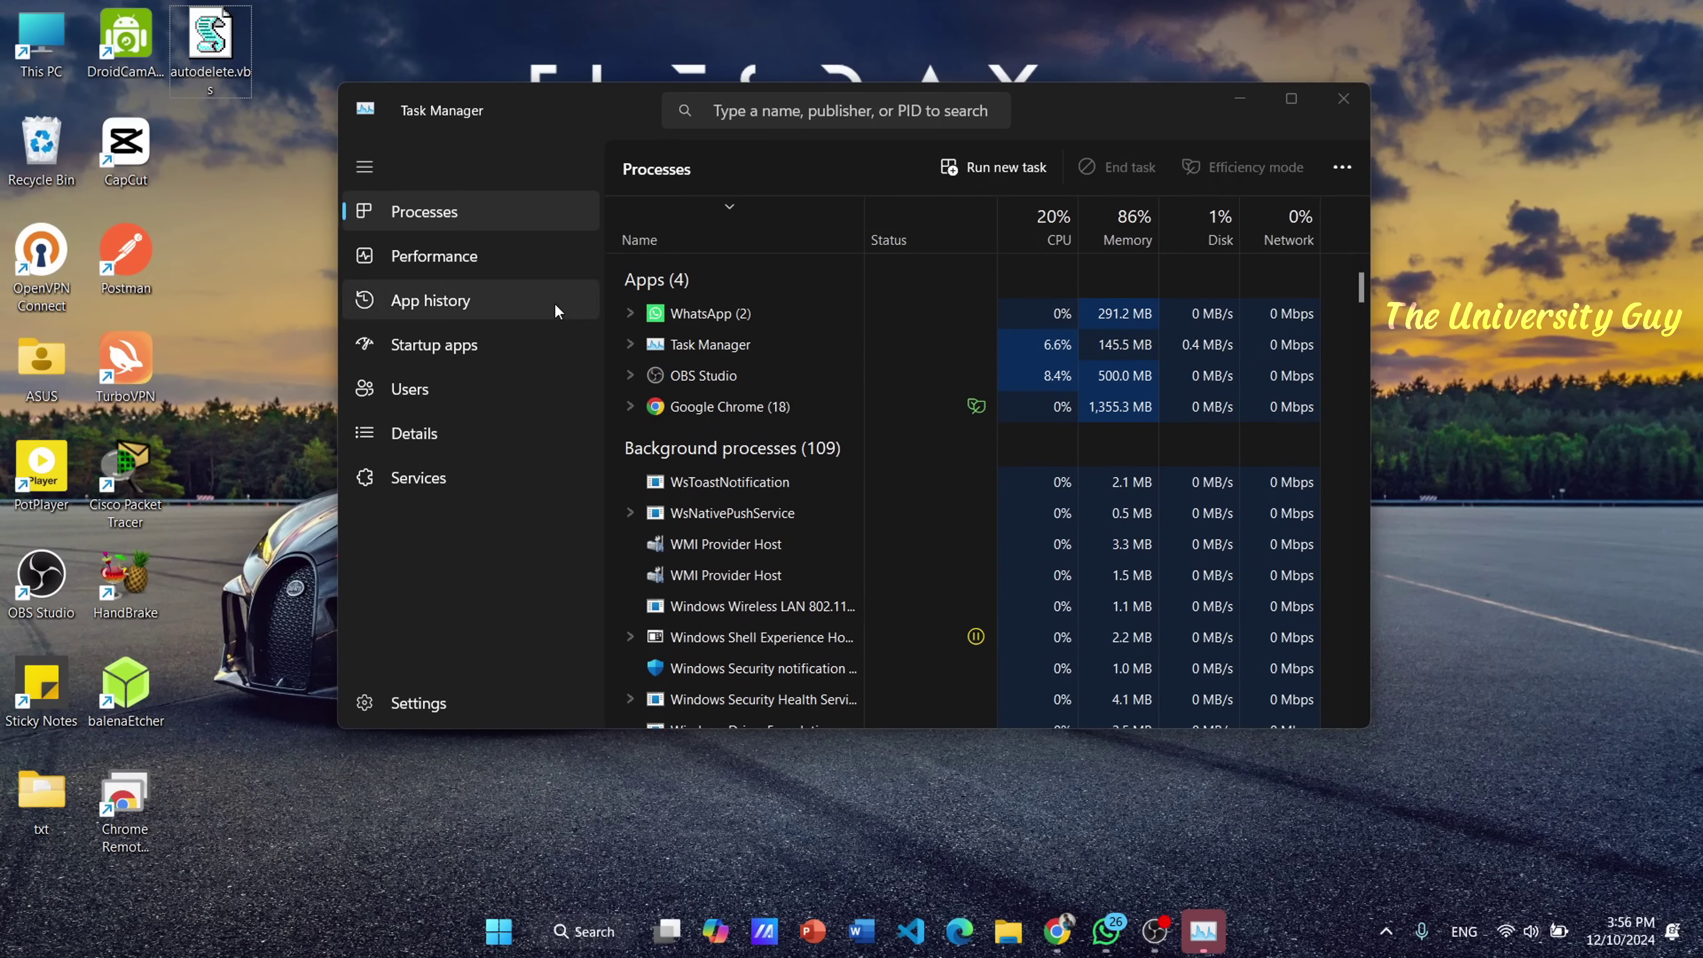
# - End the Microsoft Windows Based Script Host process in Task Manager, then close Task Manager
pyautogui.scroll(-5, 870, 407)
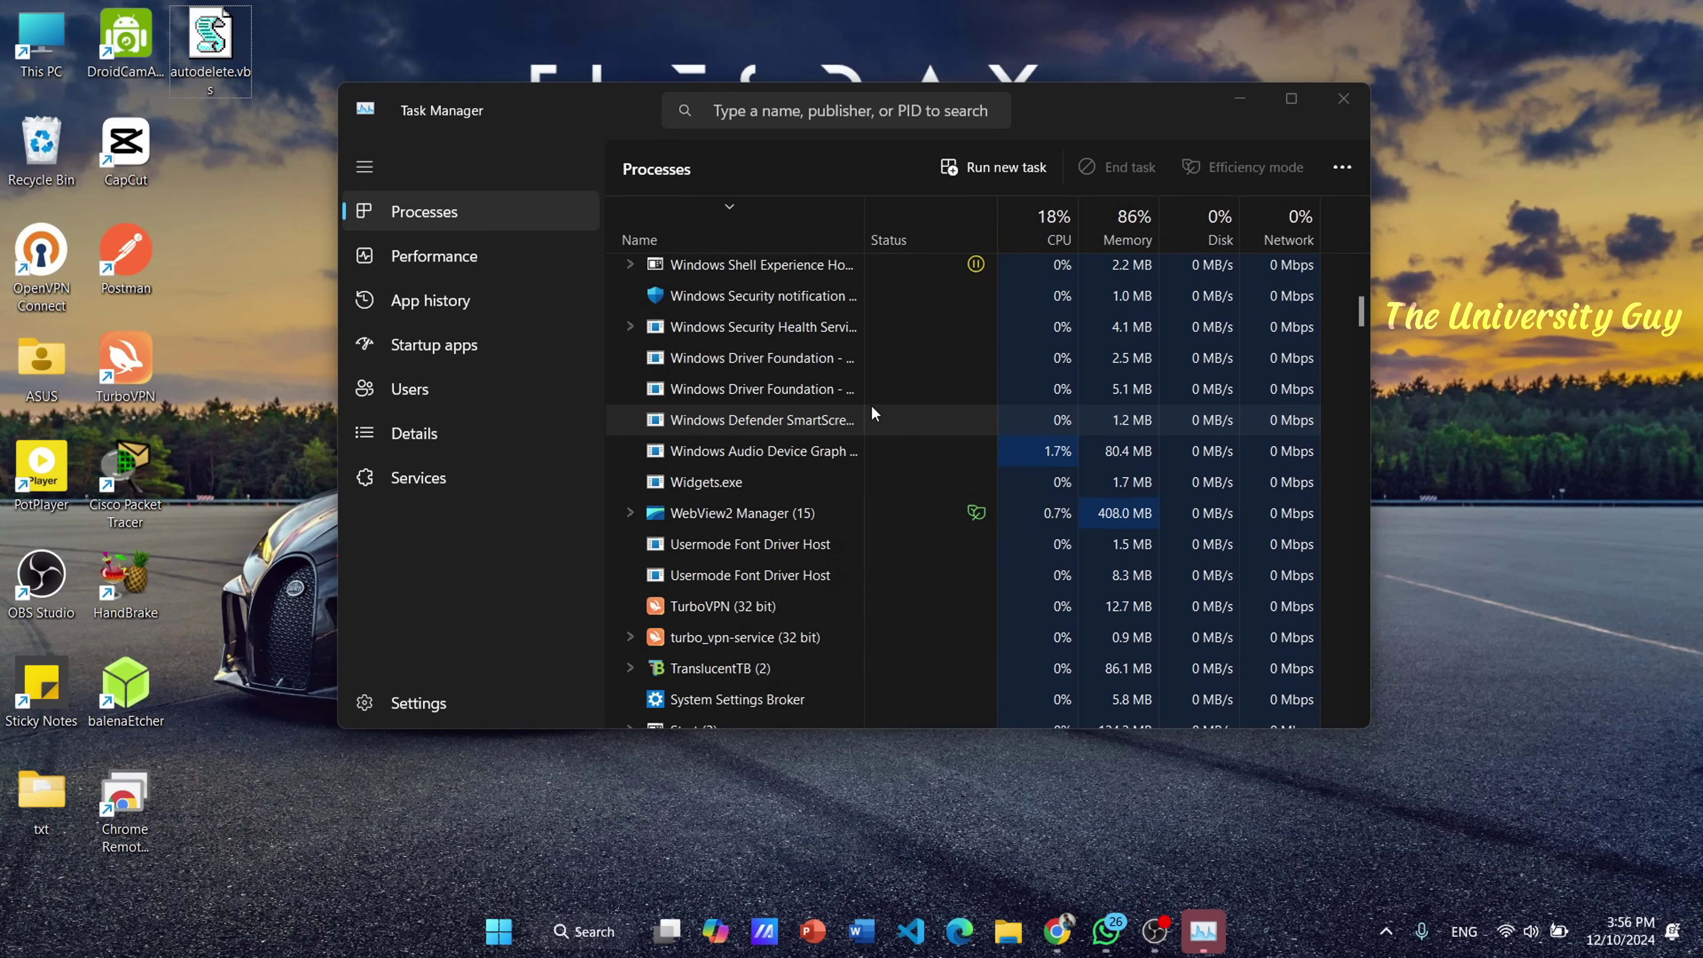
pyautogui.scroll(-4, 871, 409)
pyautogui.scroll(-6, 870, 408)
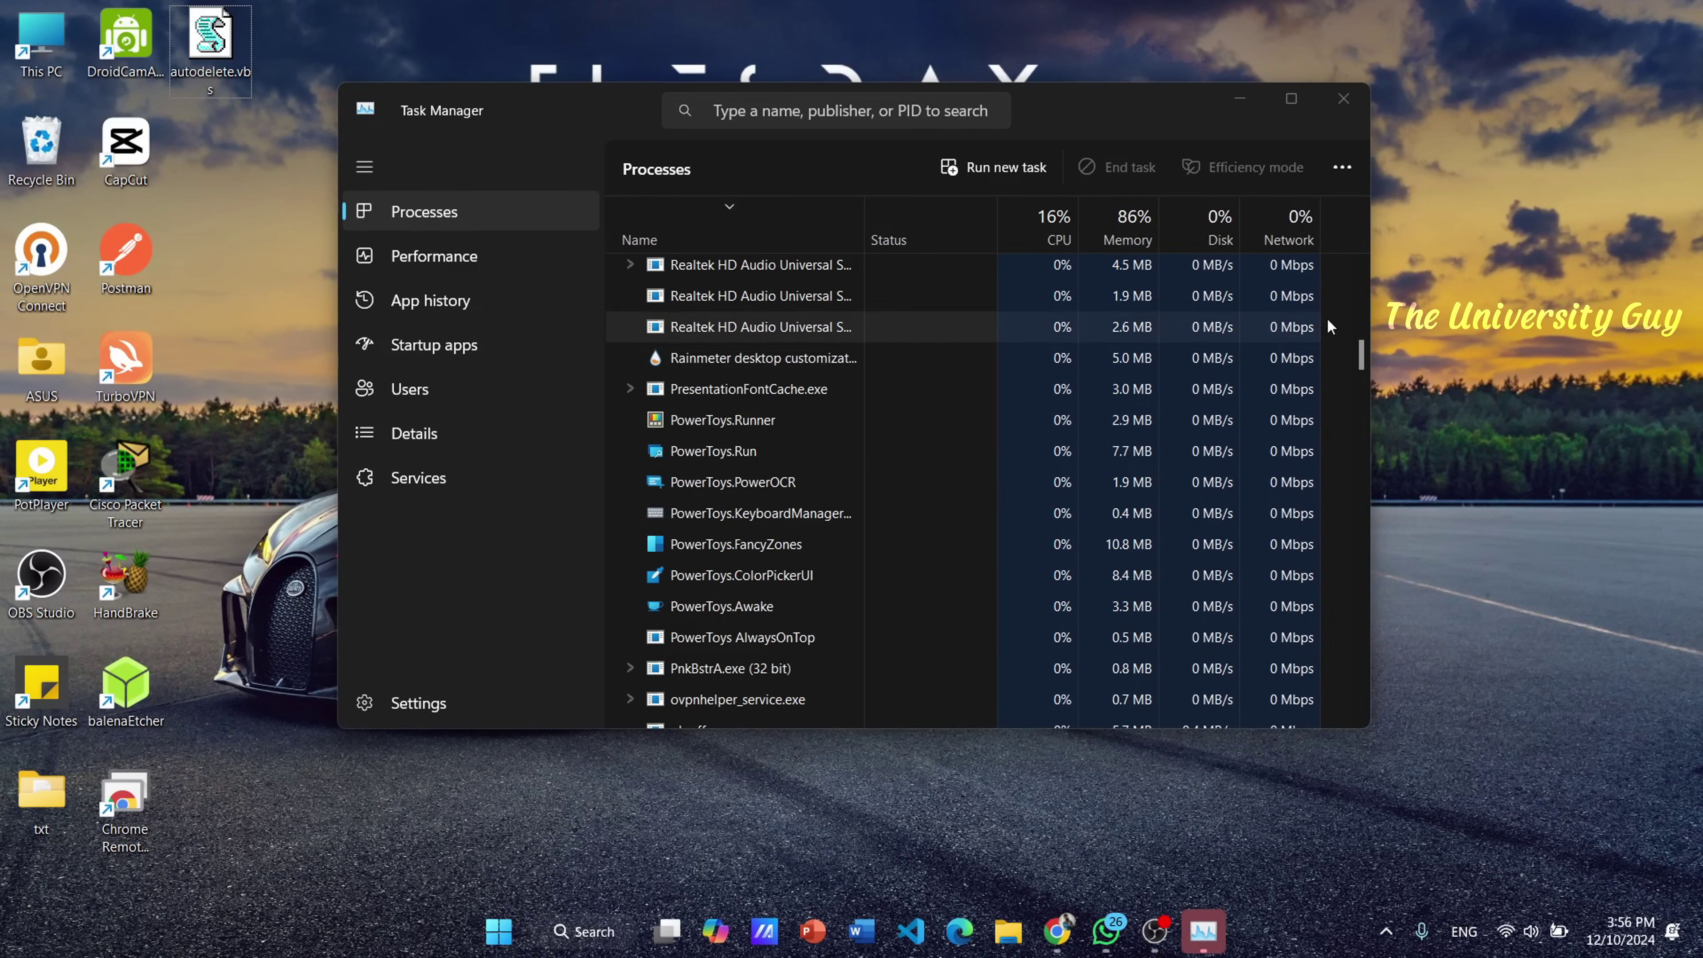
pyautogui.moveTo(1358, 356); pyautogui.dragTo(1355, 436)
pyautogui.scroll(2, 1355, 434)
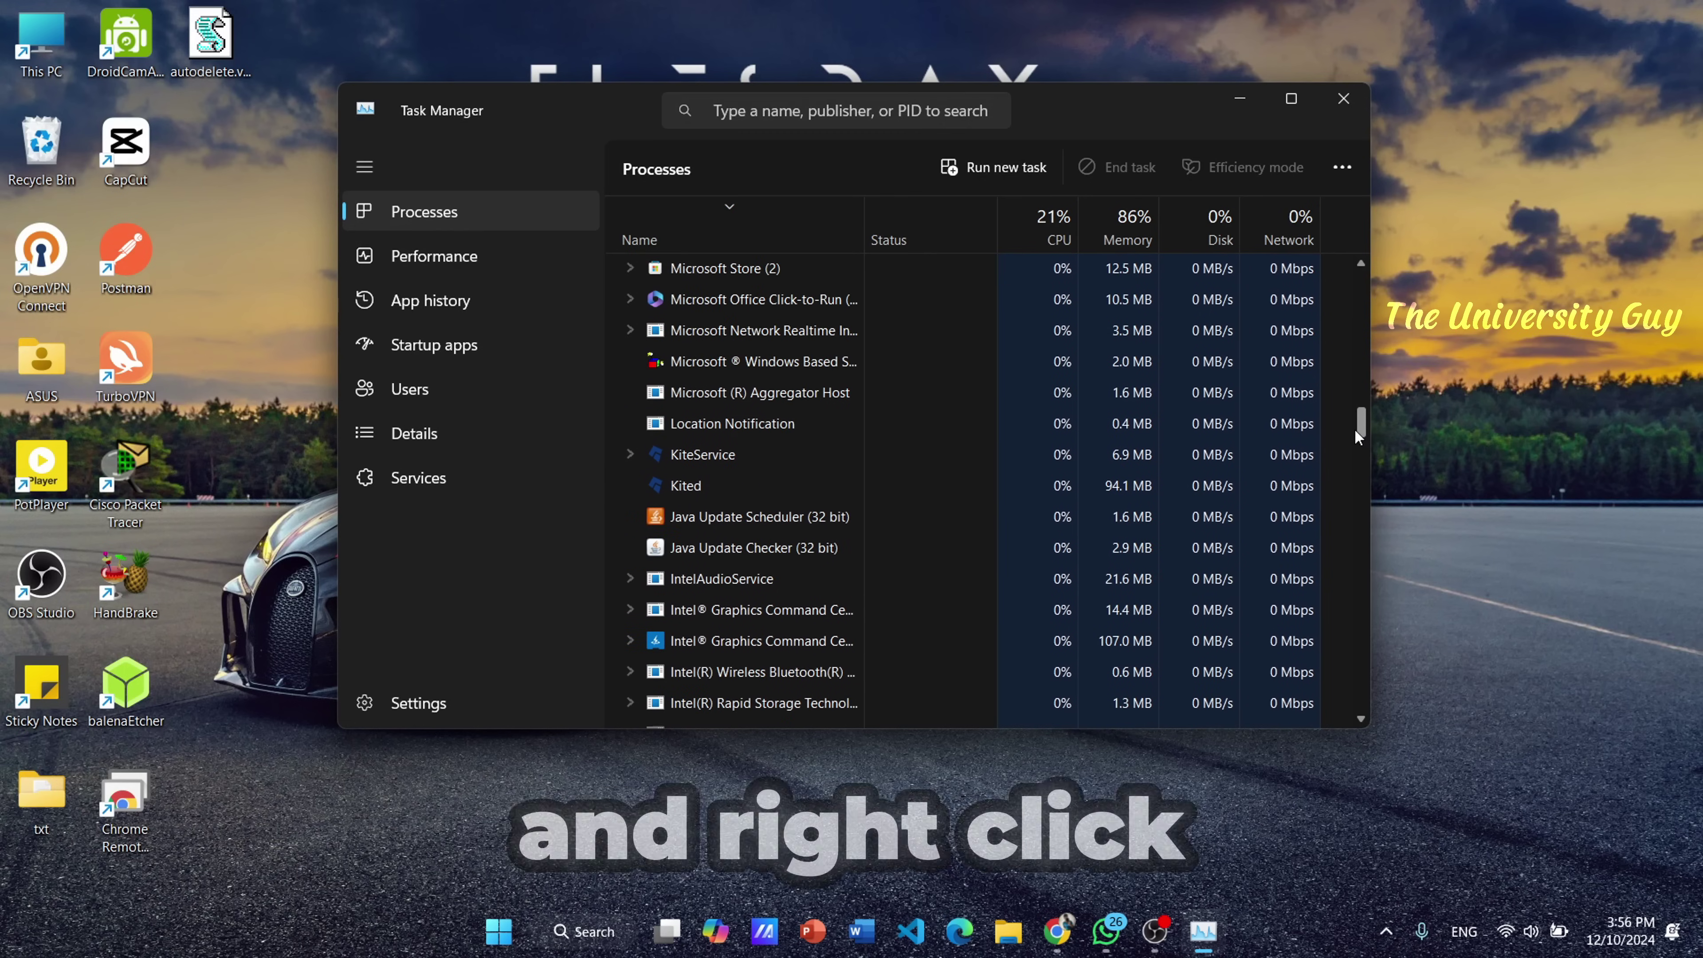
pyautogui.rightClick(781, 391)
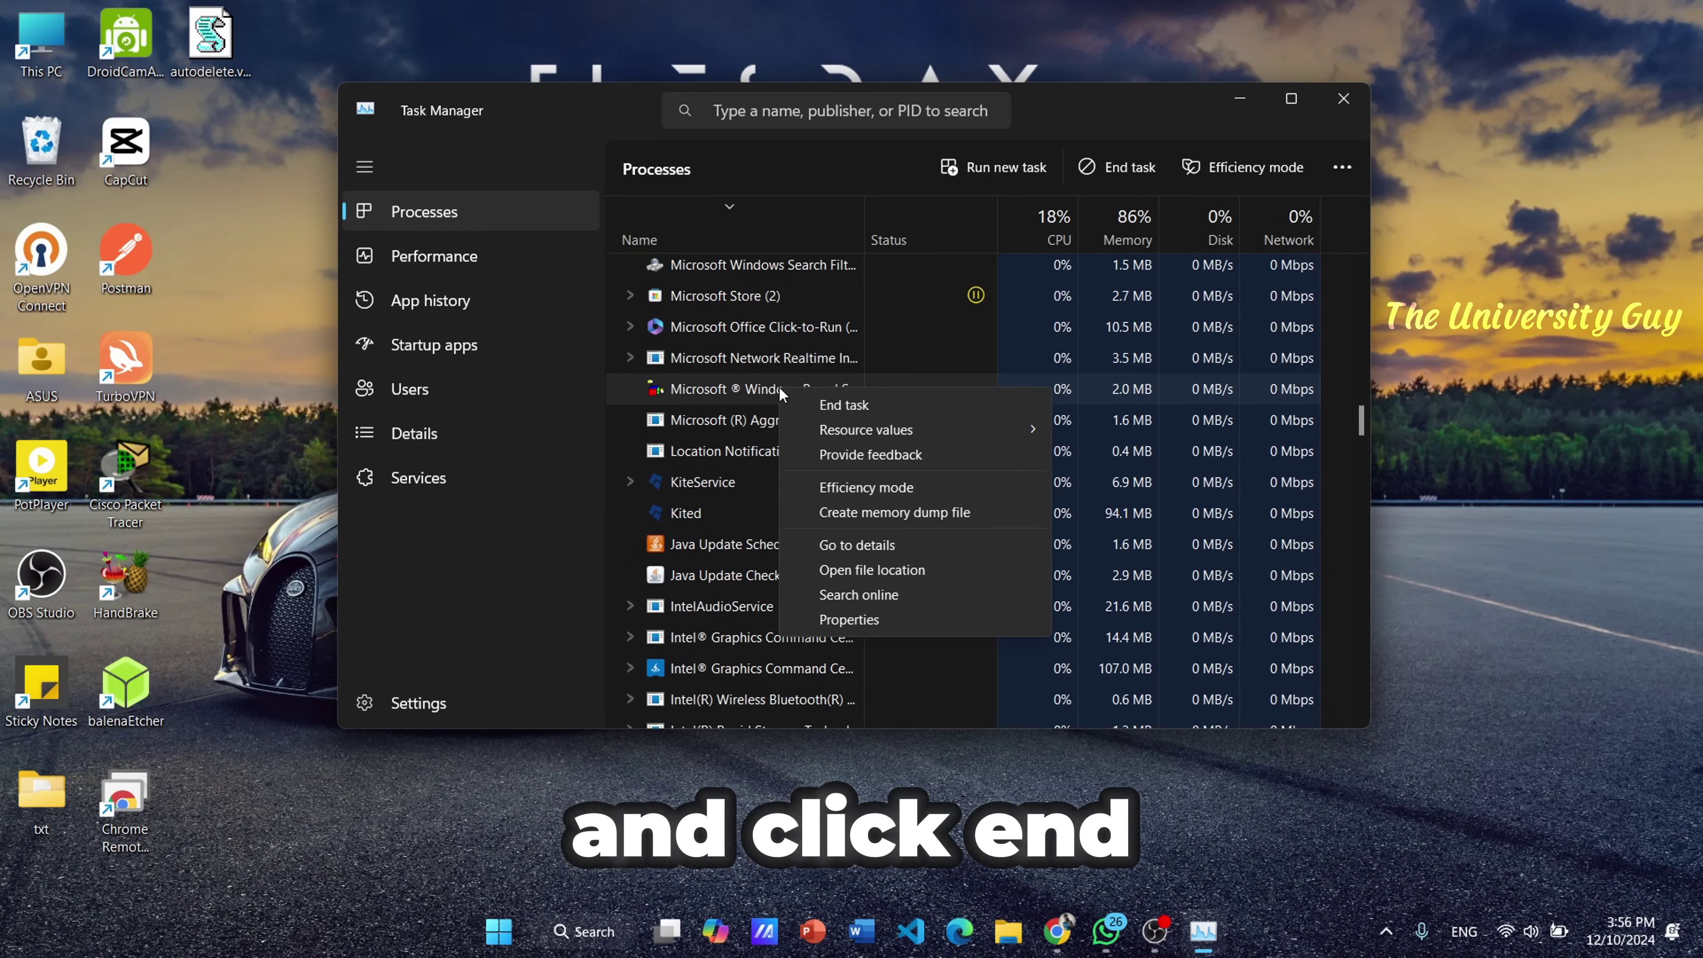
pyautogui.click(839, 407)
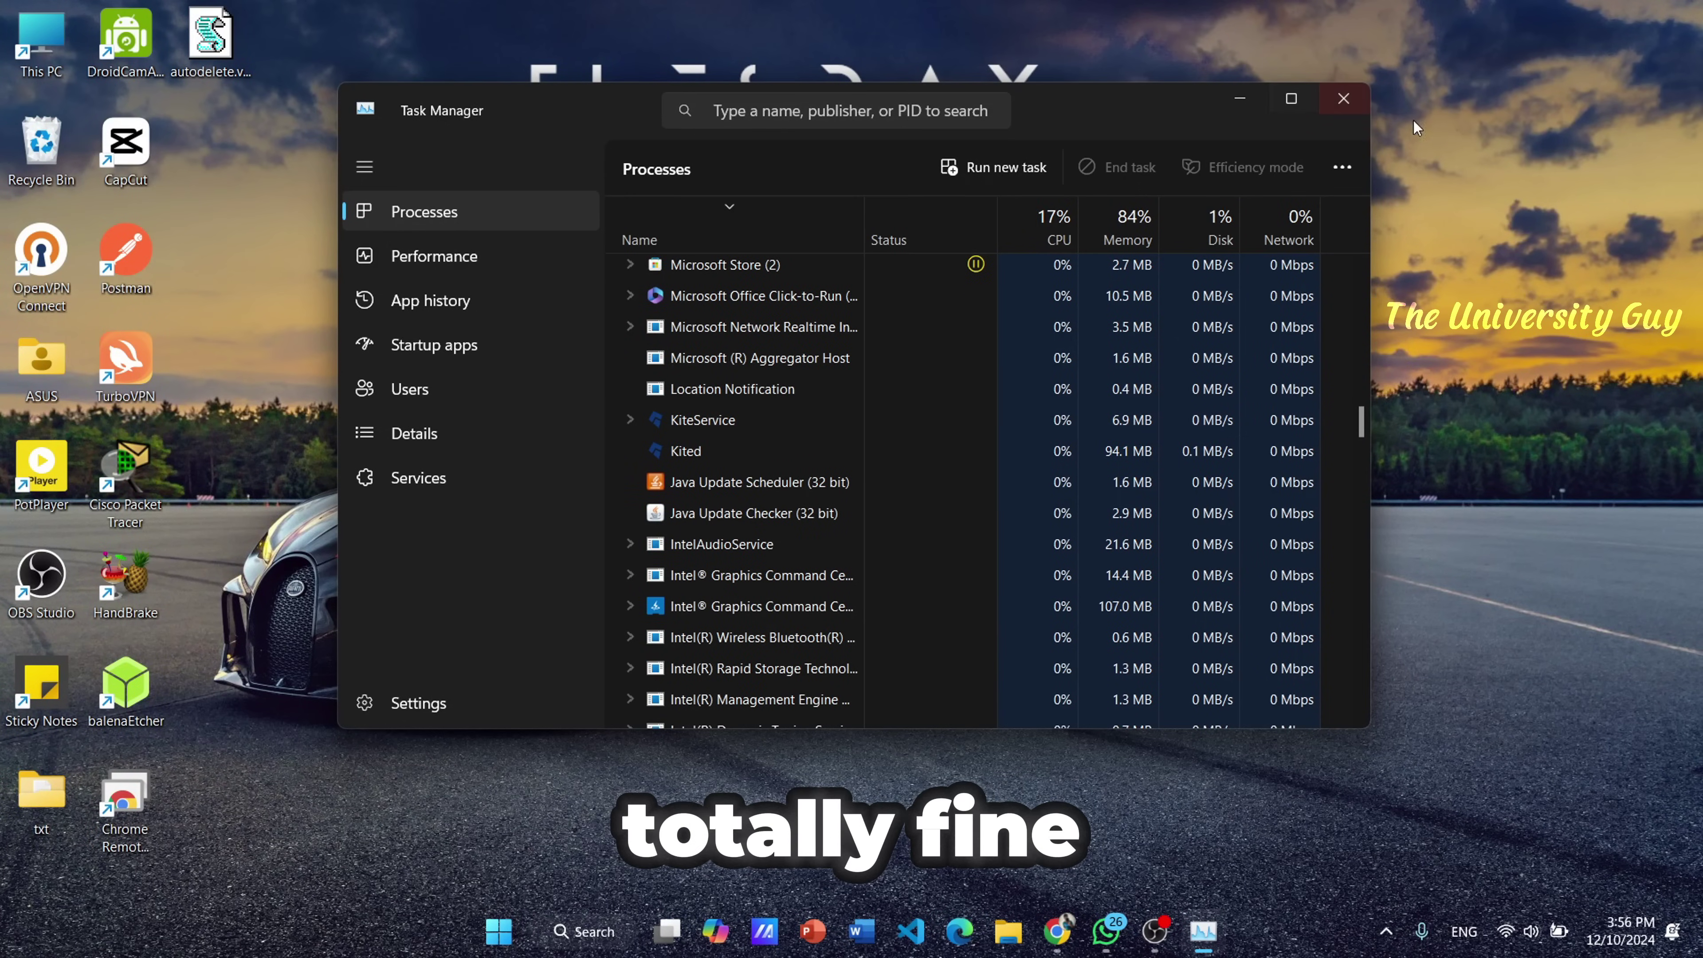
pyautogui.click(1344, 99)
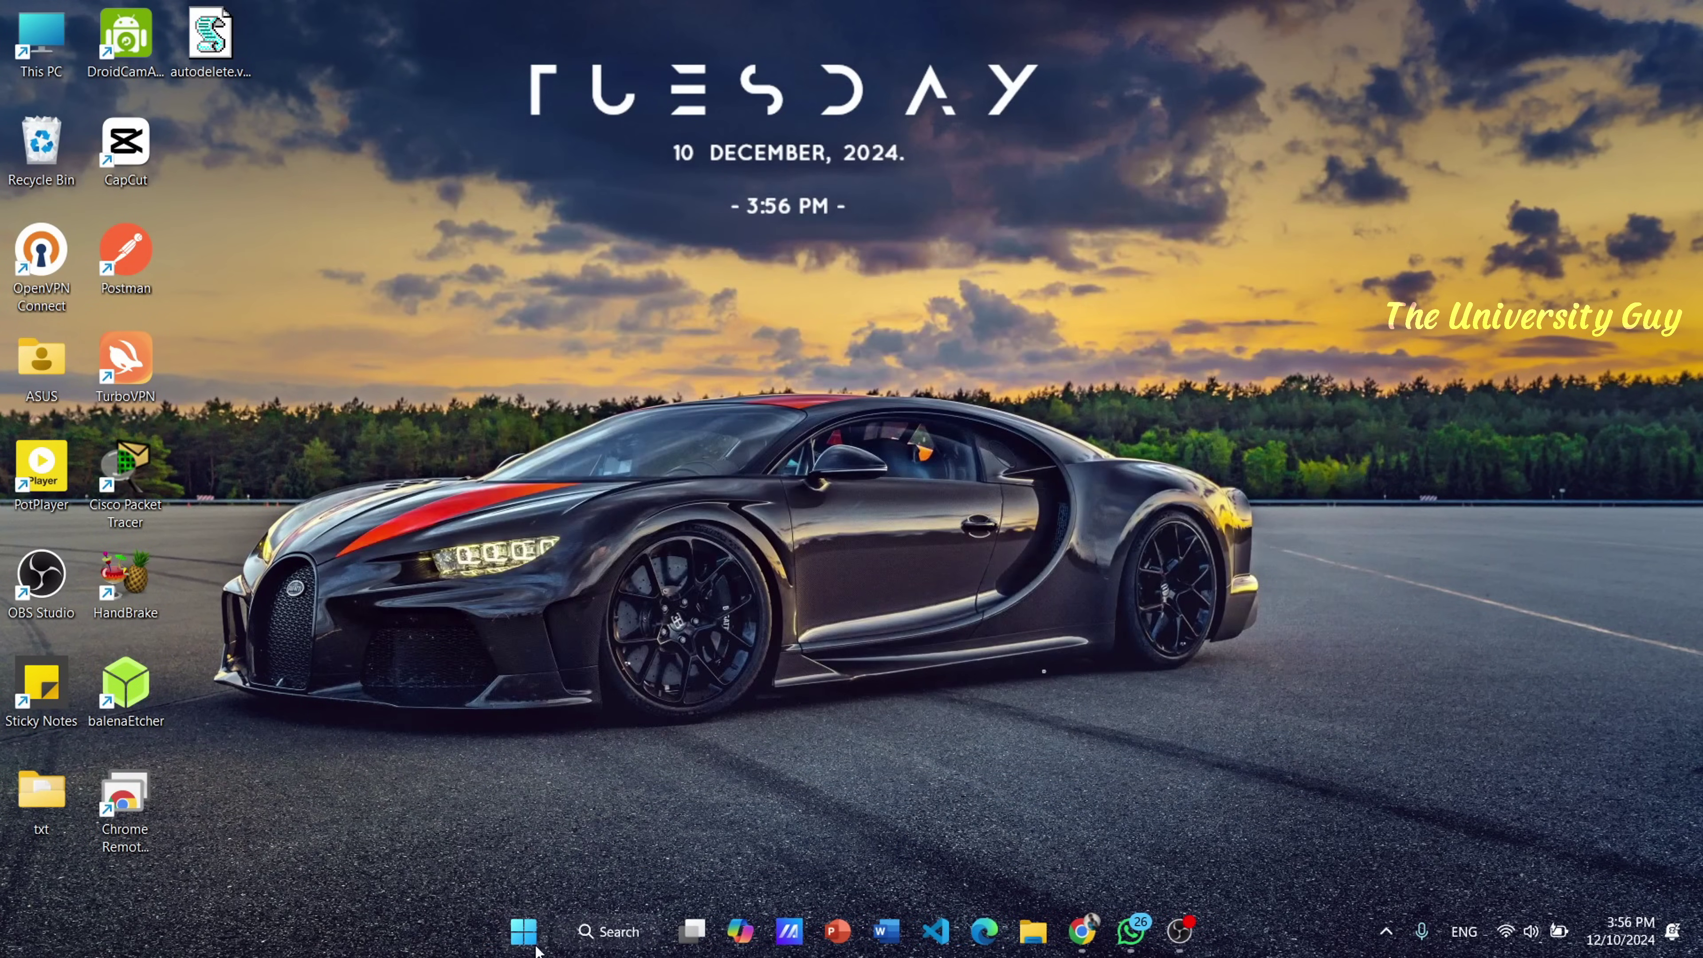
pyautogui.click(529, 939)
pyautogui.click(613, 468)
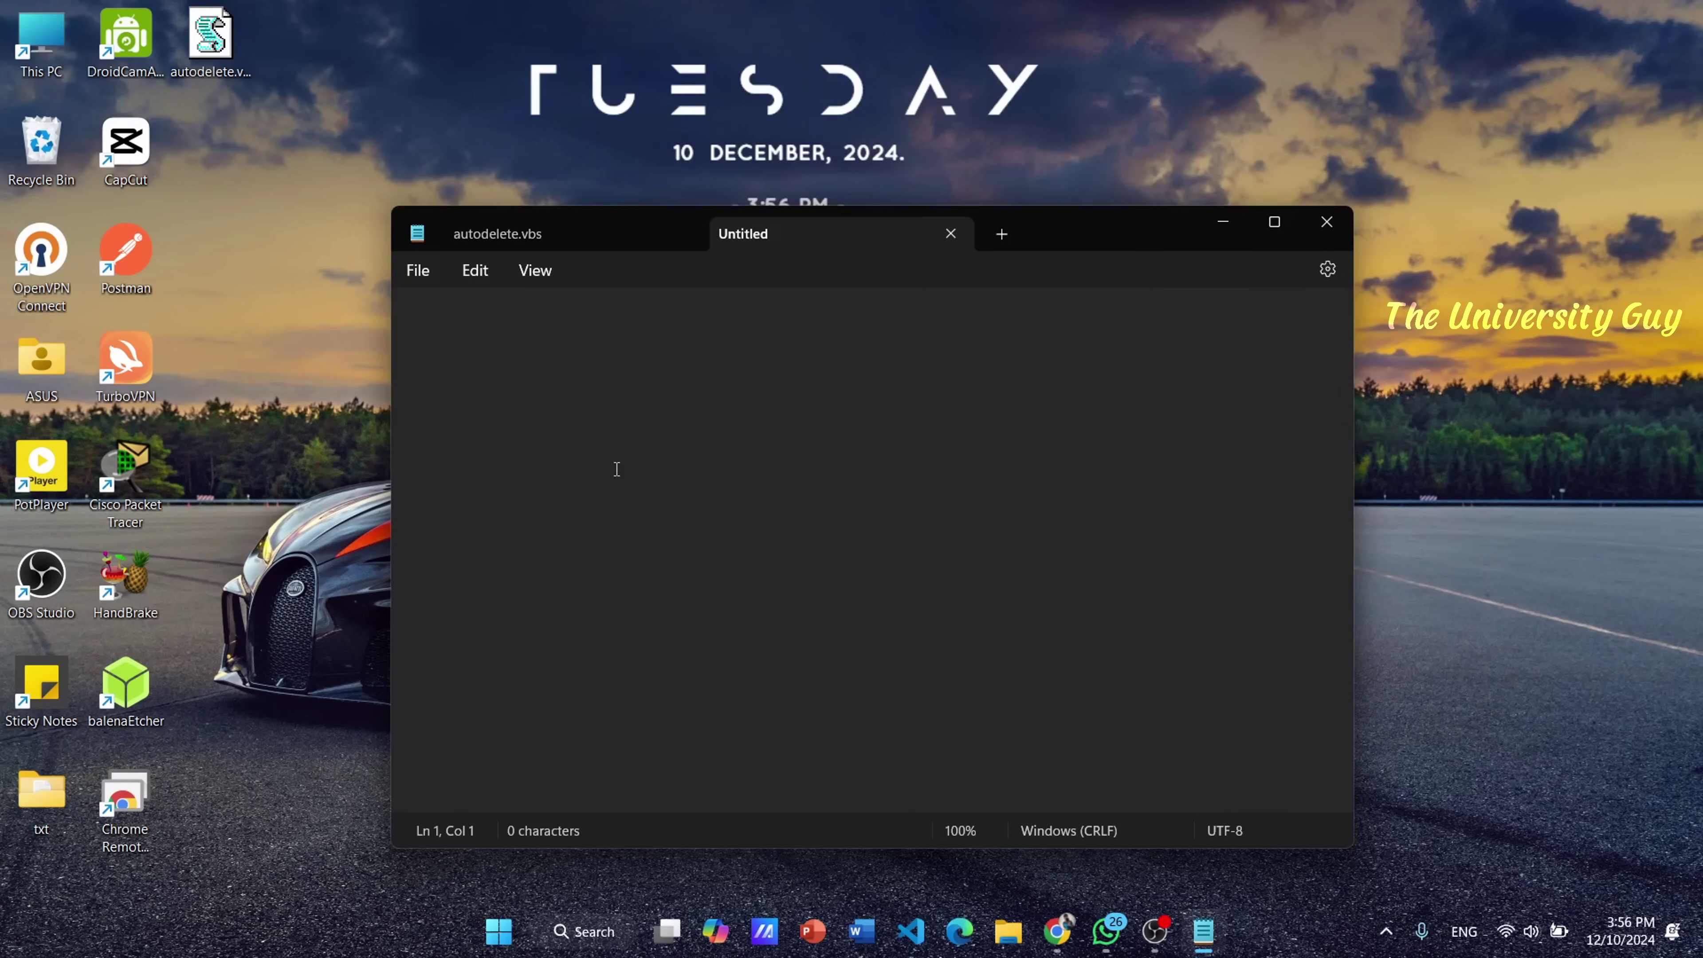
pyautogui.write('hey')
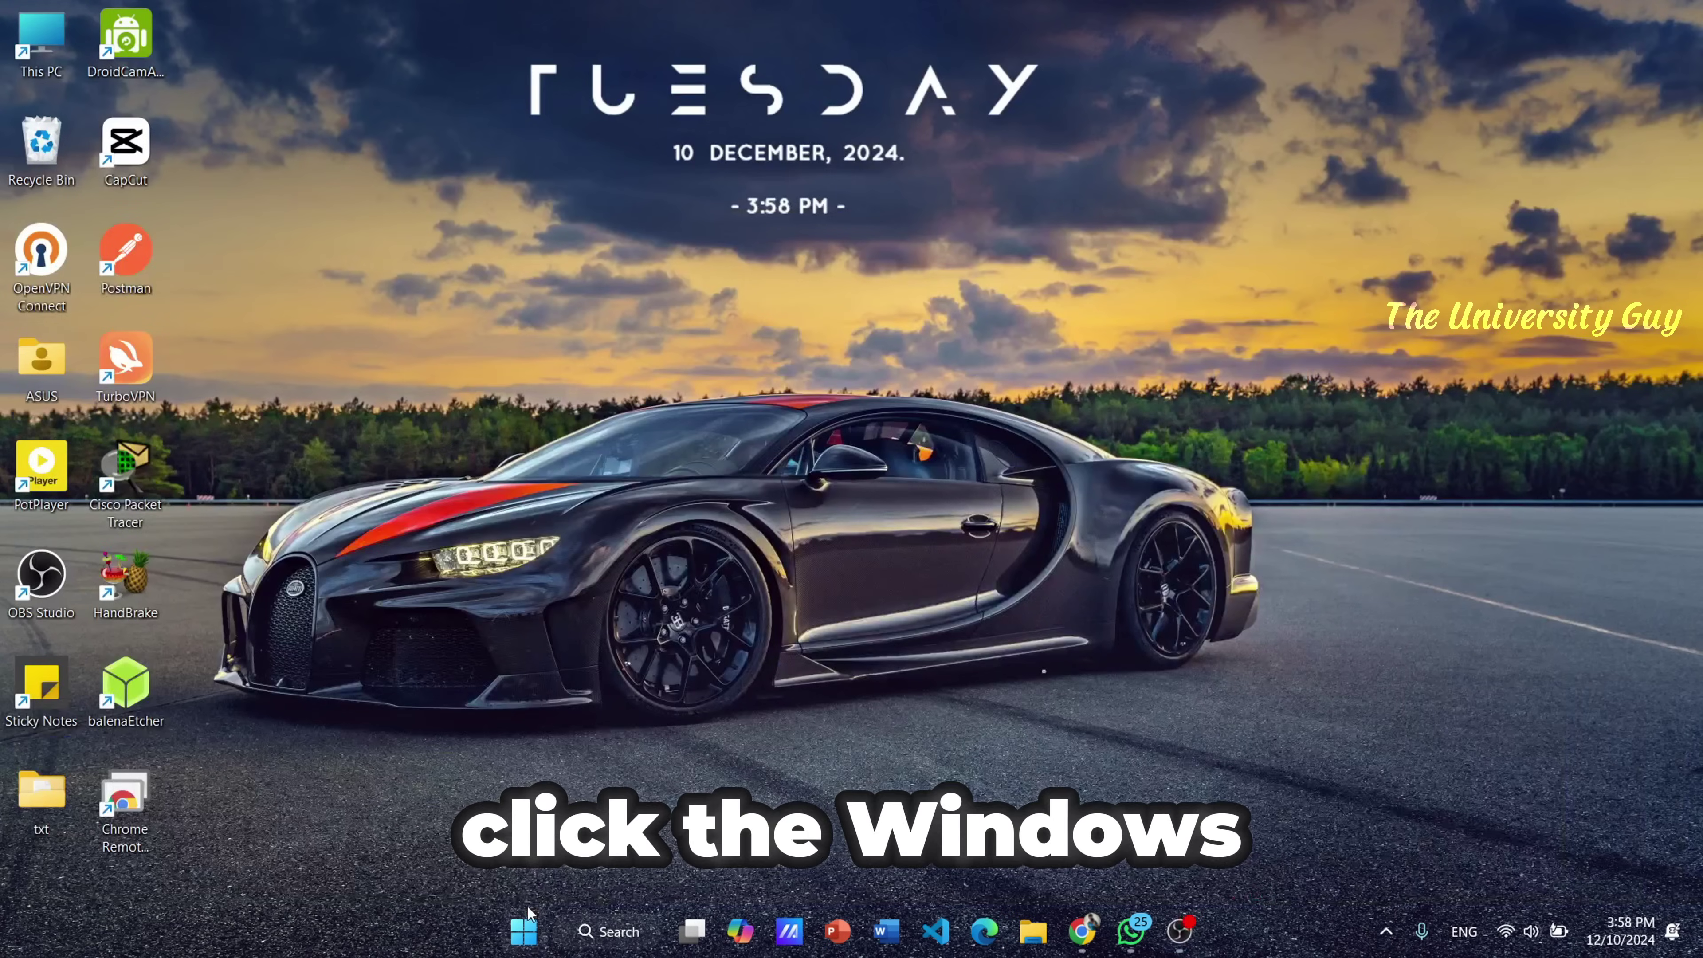
# - Launch Notepad by searching 'note' from the Start menu
pyautogui.click(536, 928)
pyautogui.write('n')
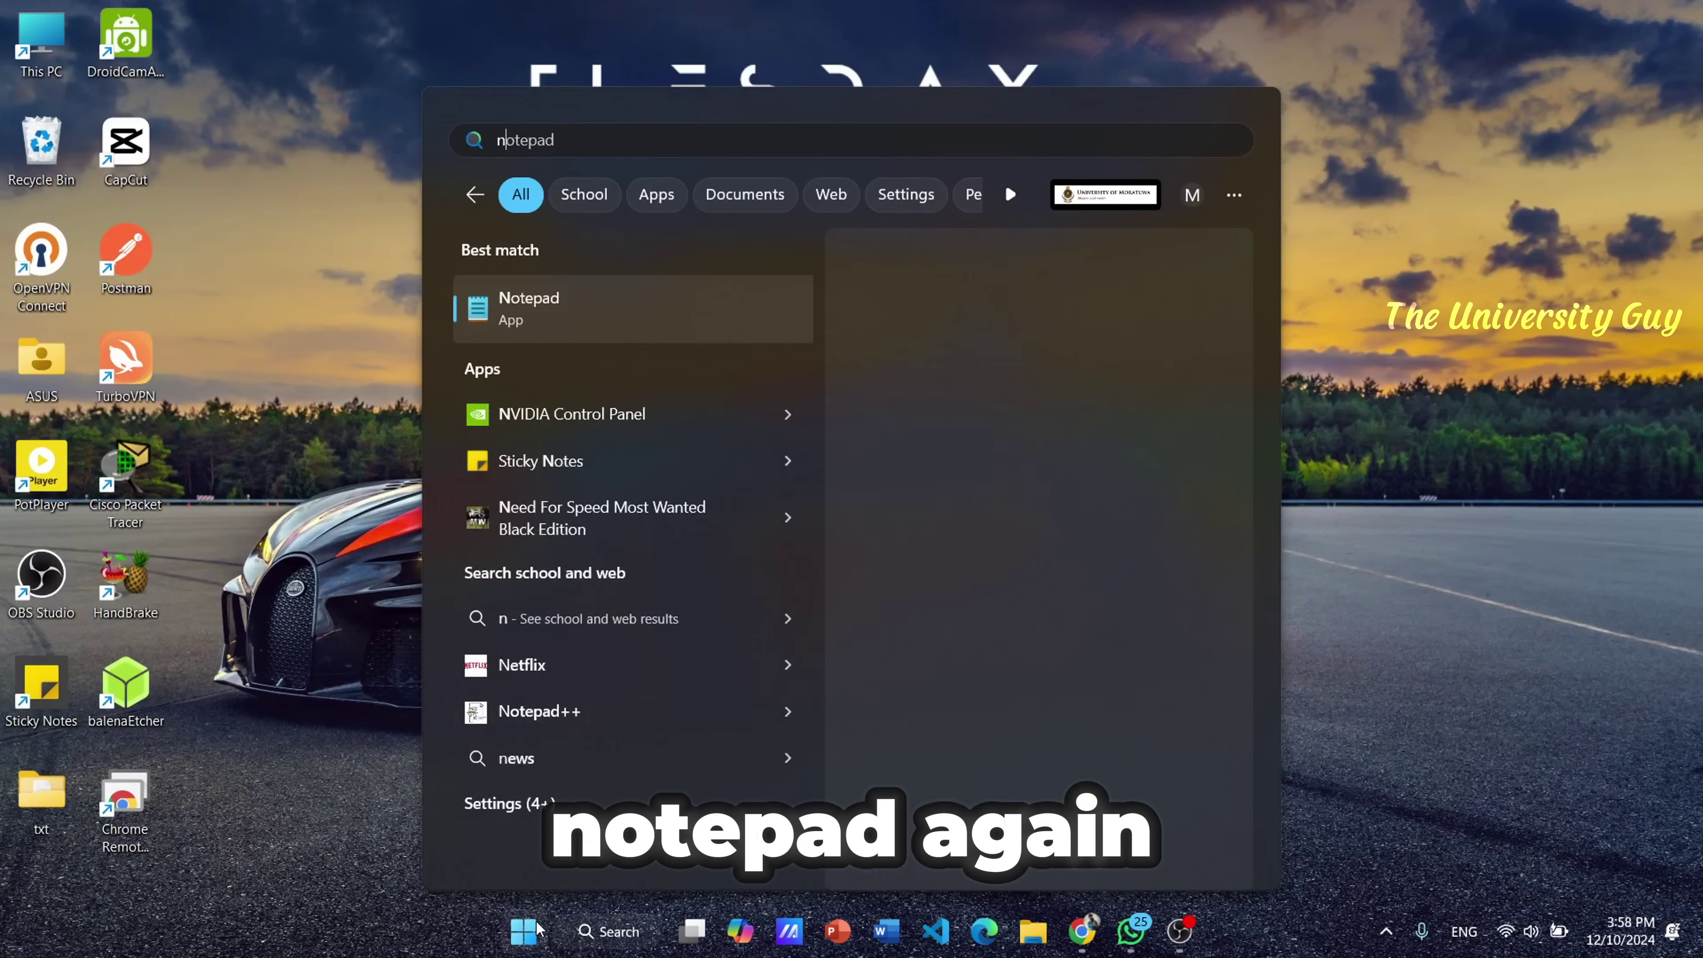
pyautogui.write('ote')
pyautogui.press('Return')
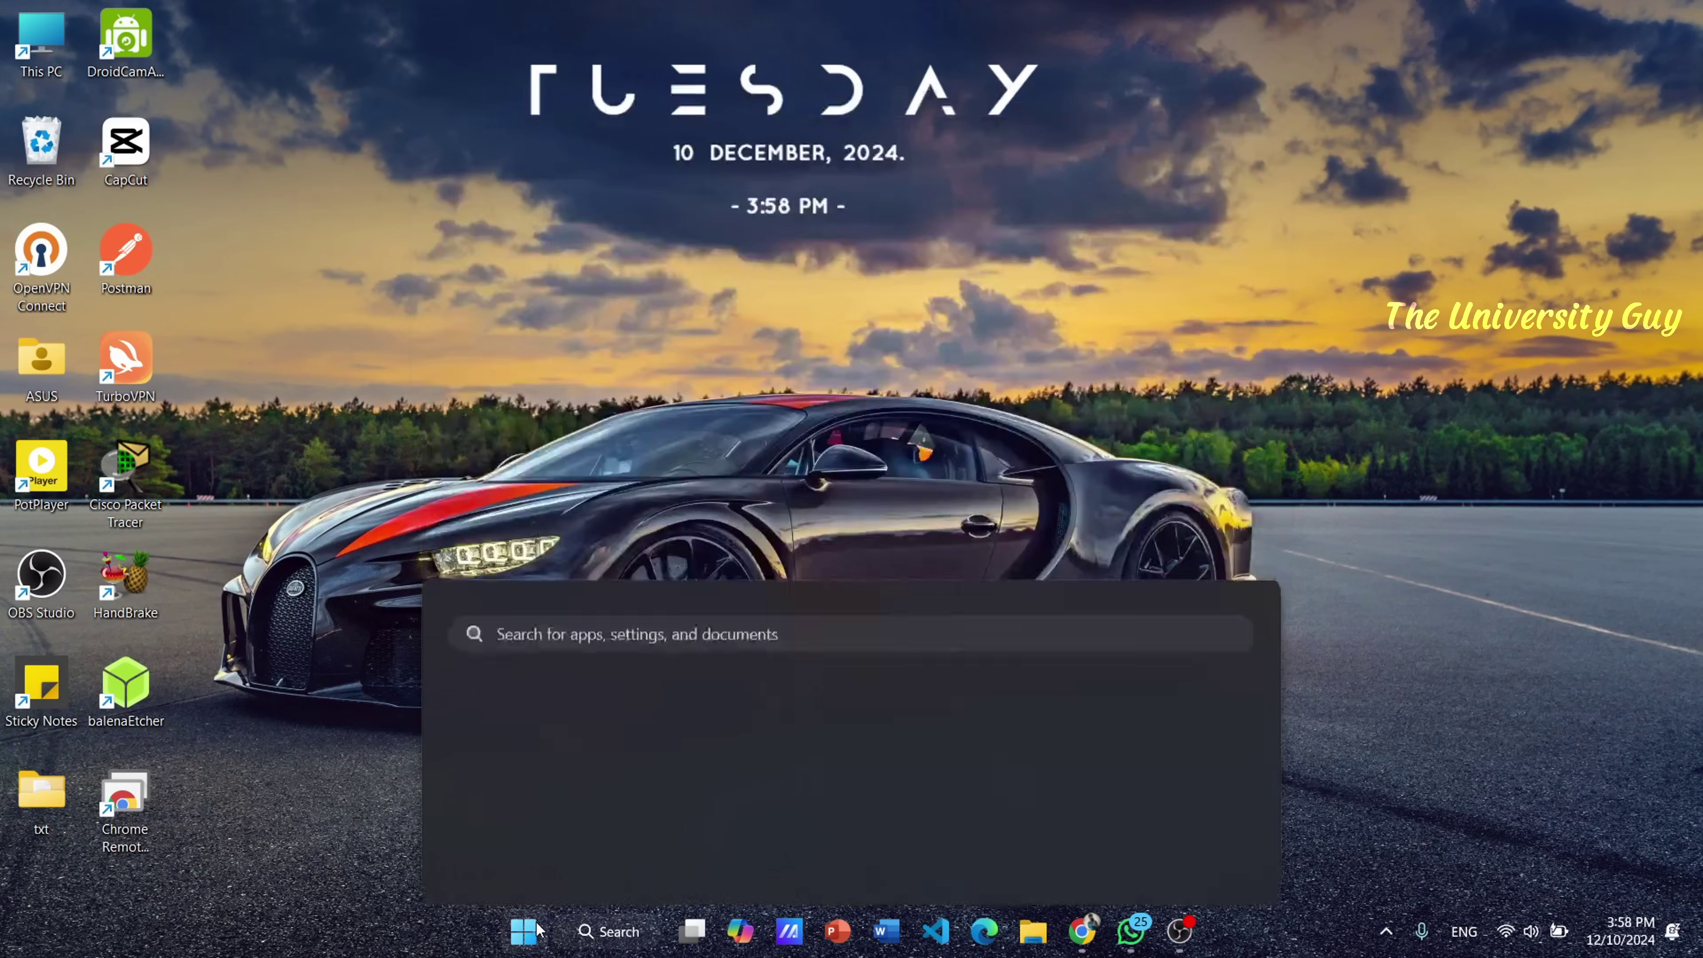
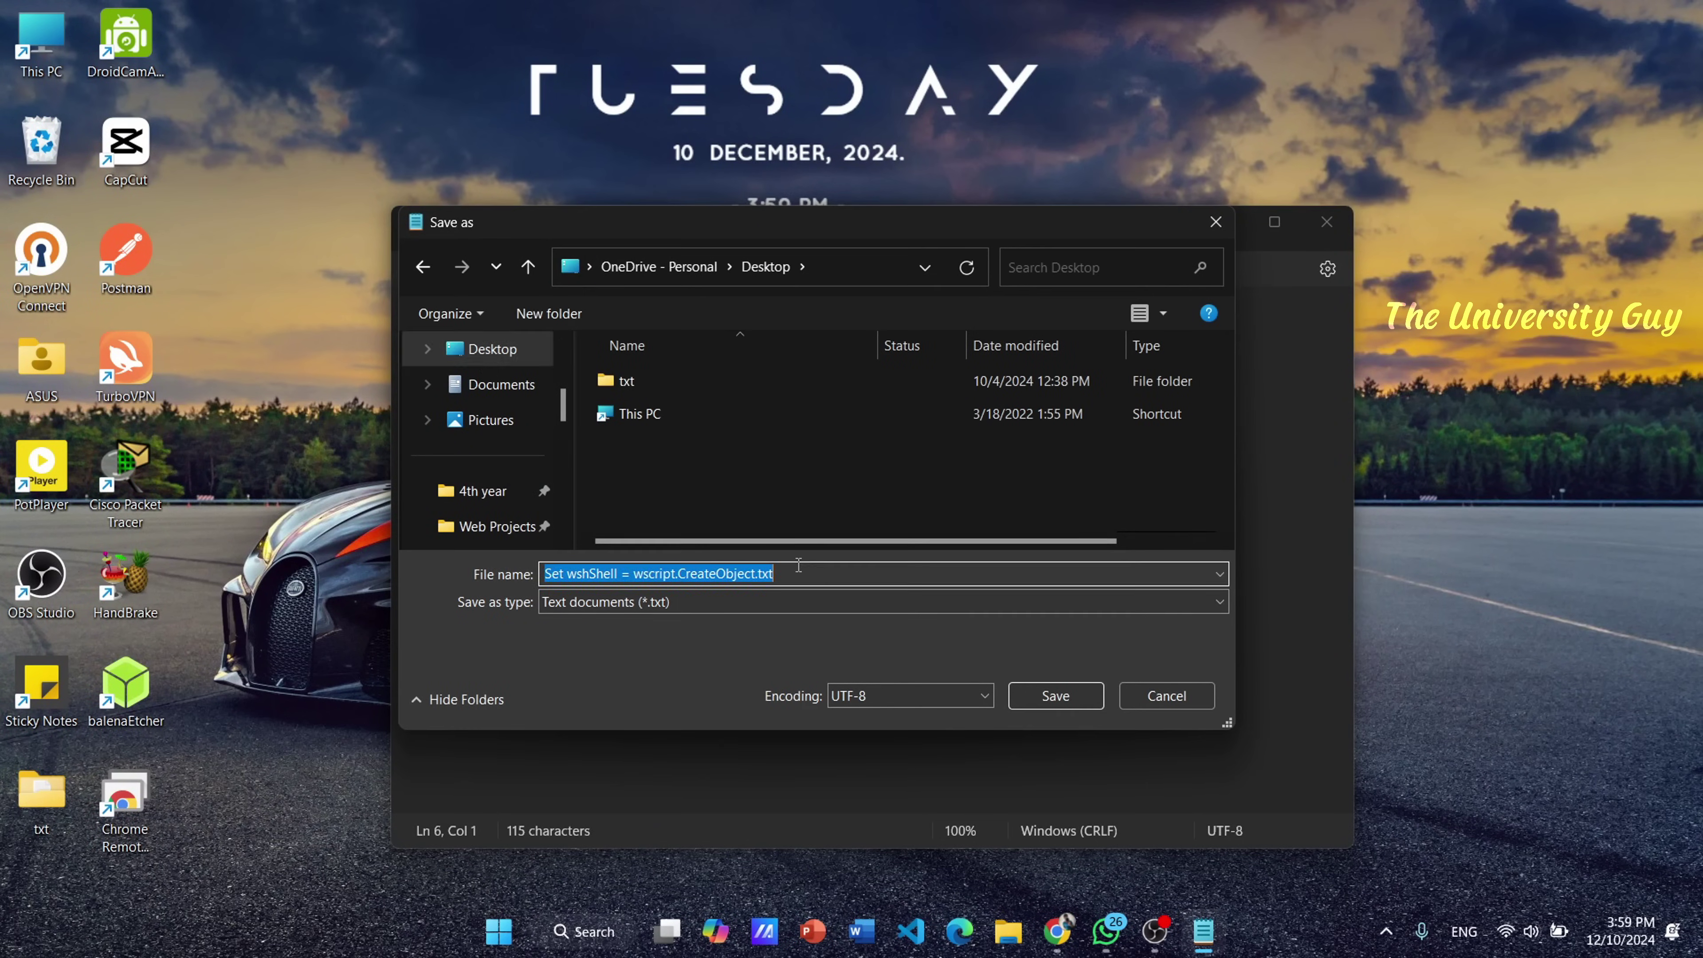
# - Enter infiniteLoop.vbs as the file name and set the file type to All files (*.*)
pyautogui.write('inf')
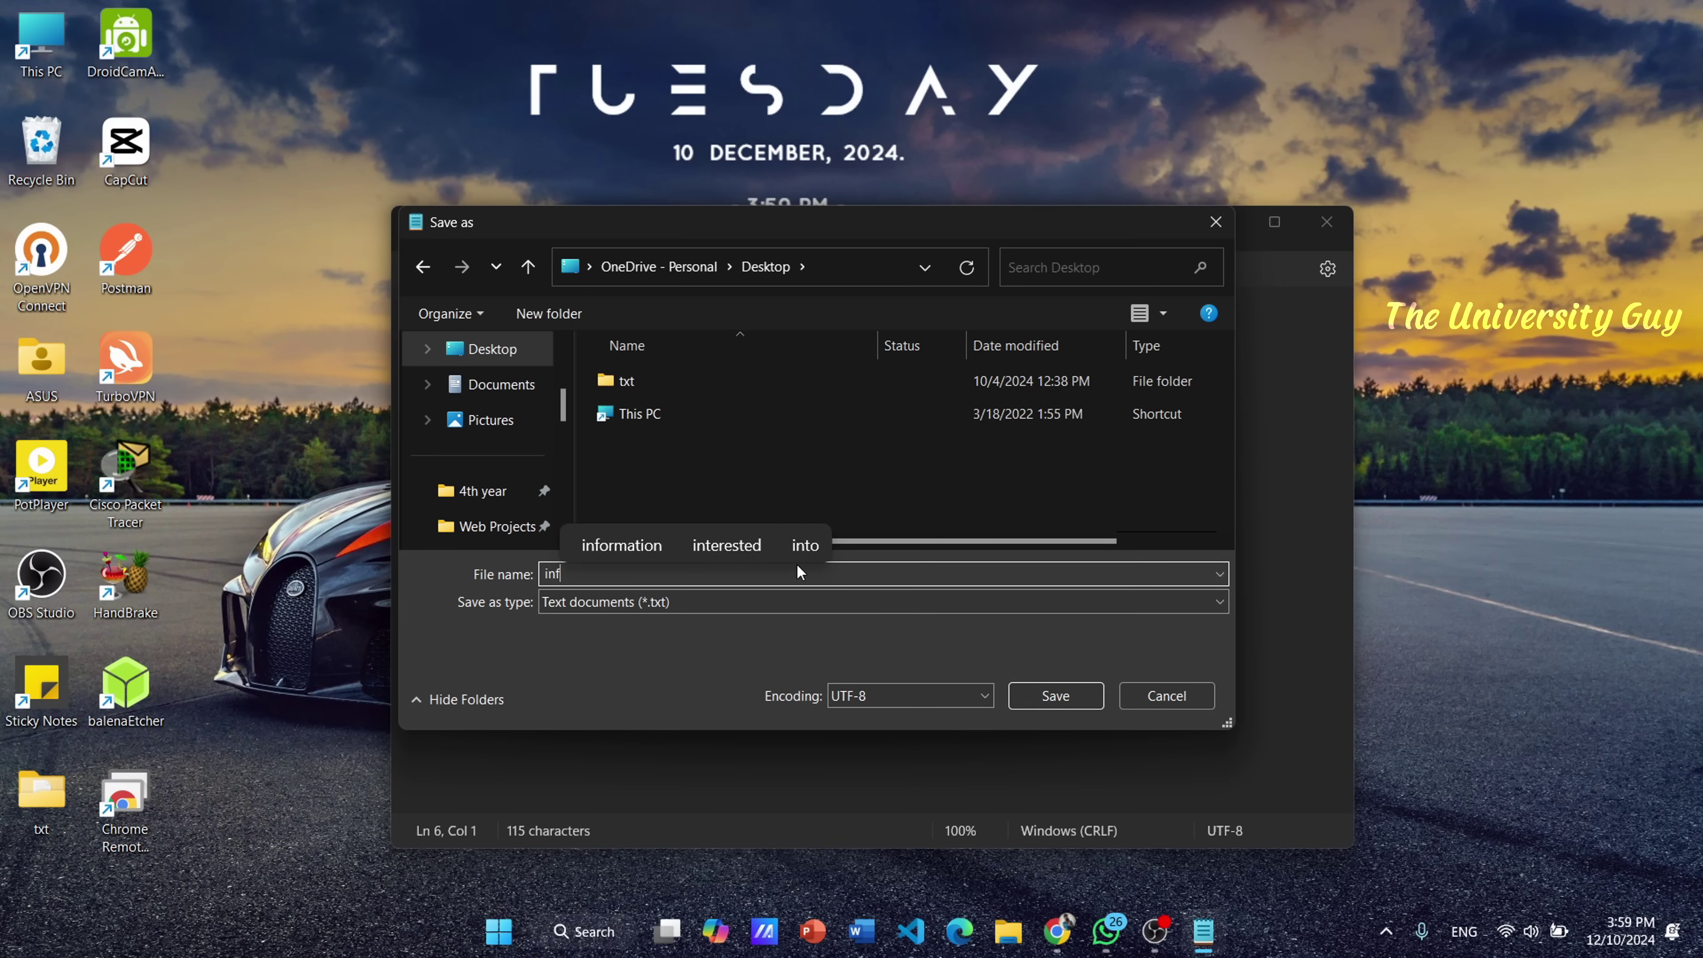
pyautogui.write('inite')
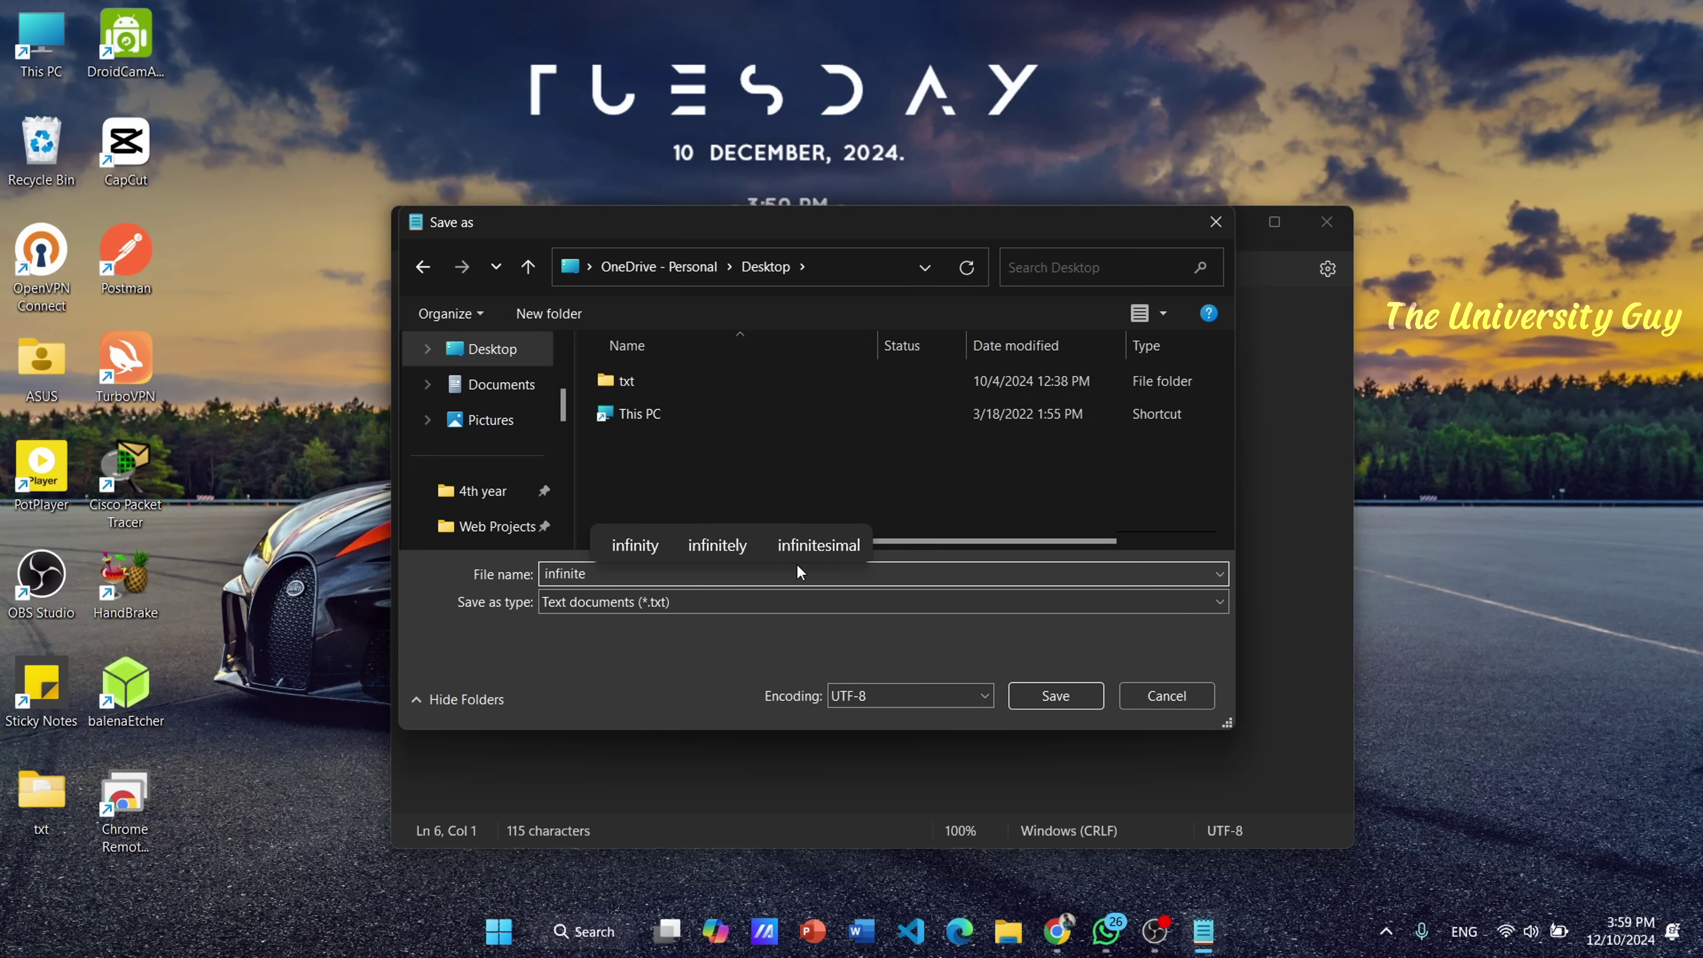
pyautogui.write('Lo')
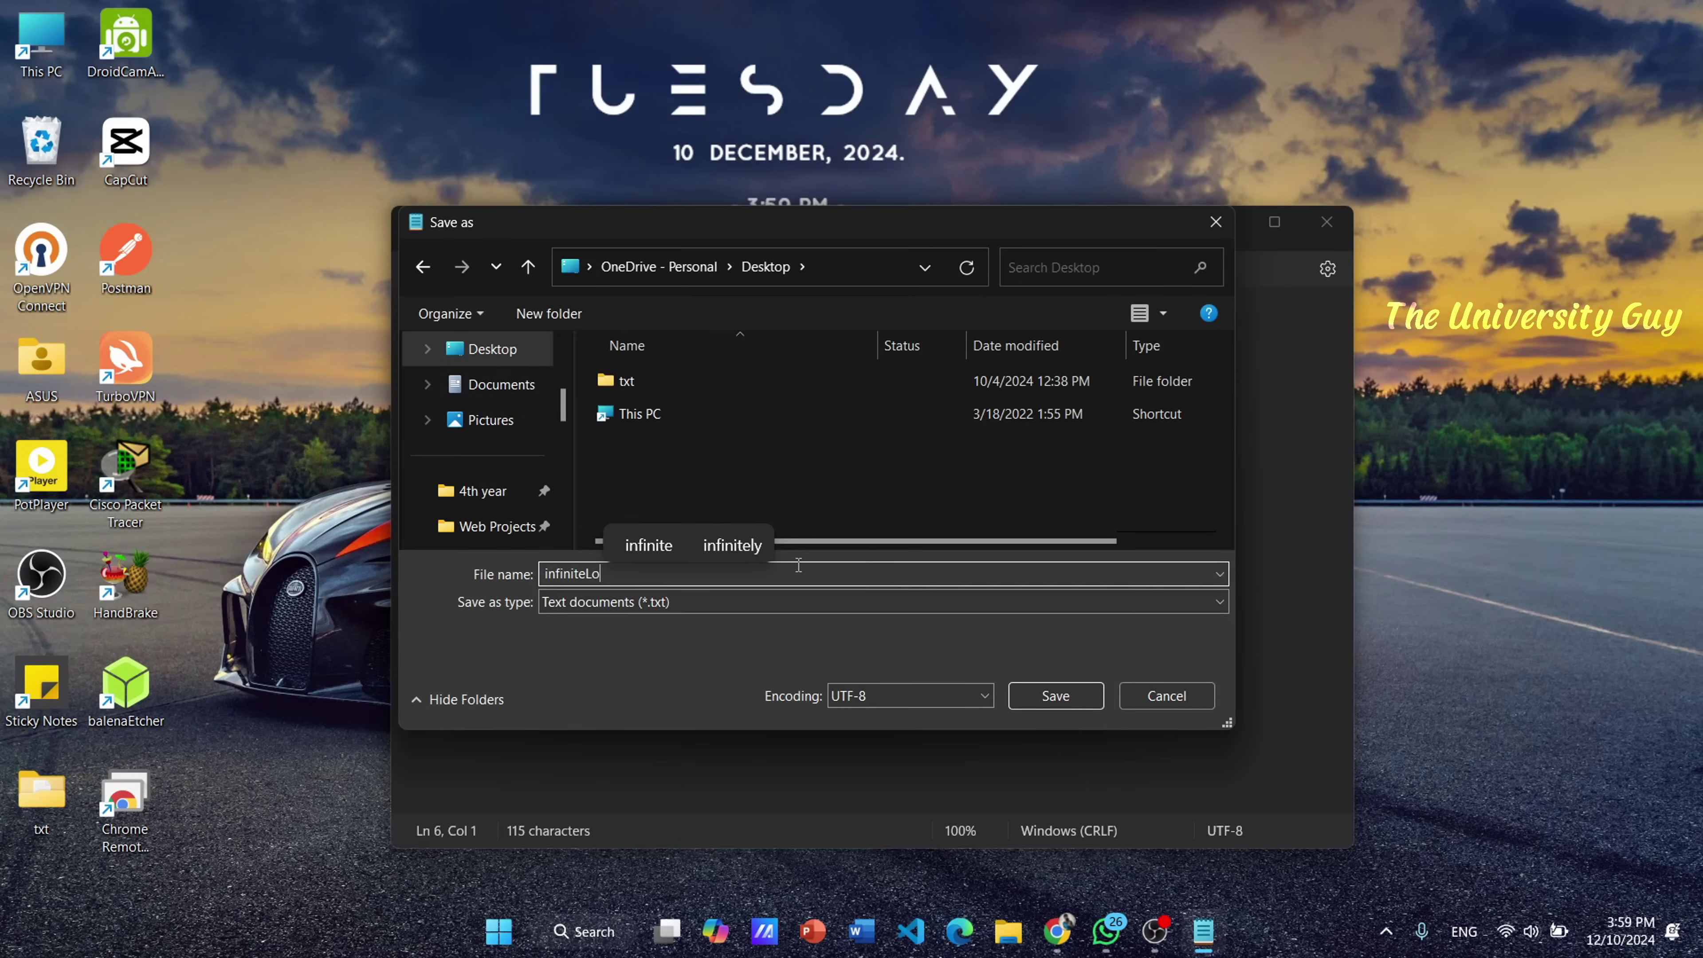
pyautogui.write('op.')
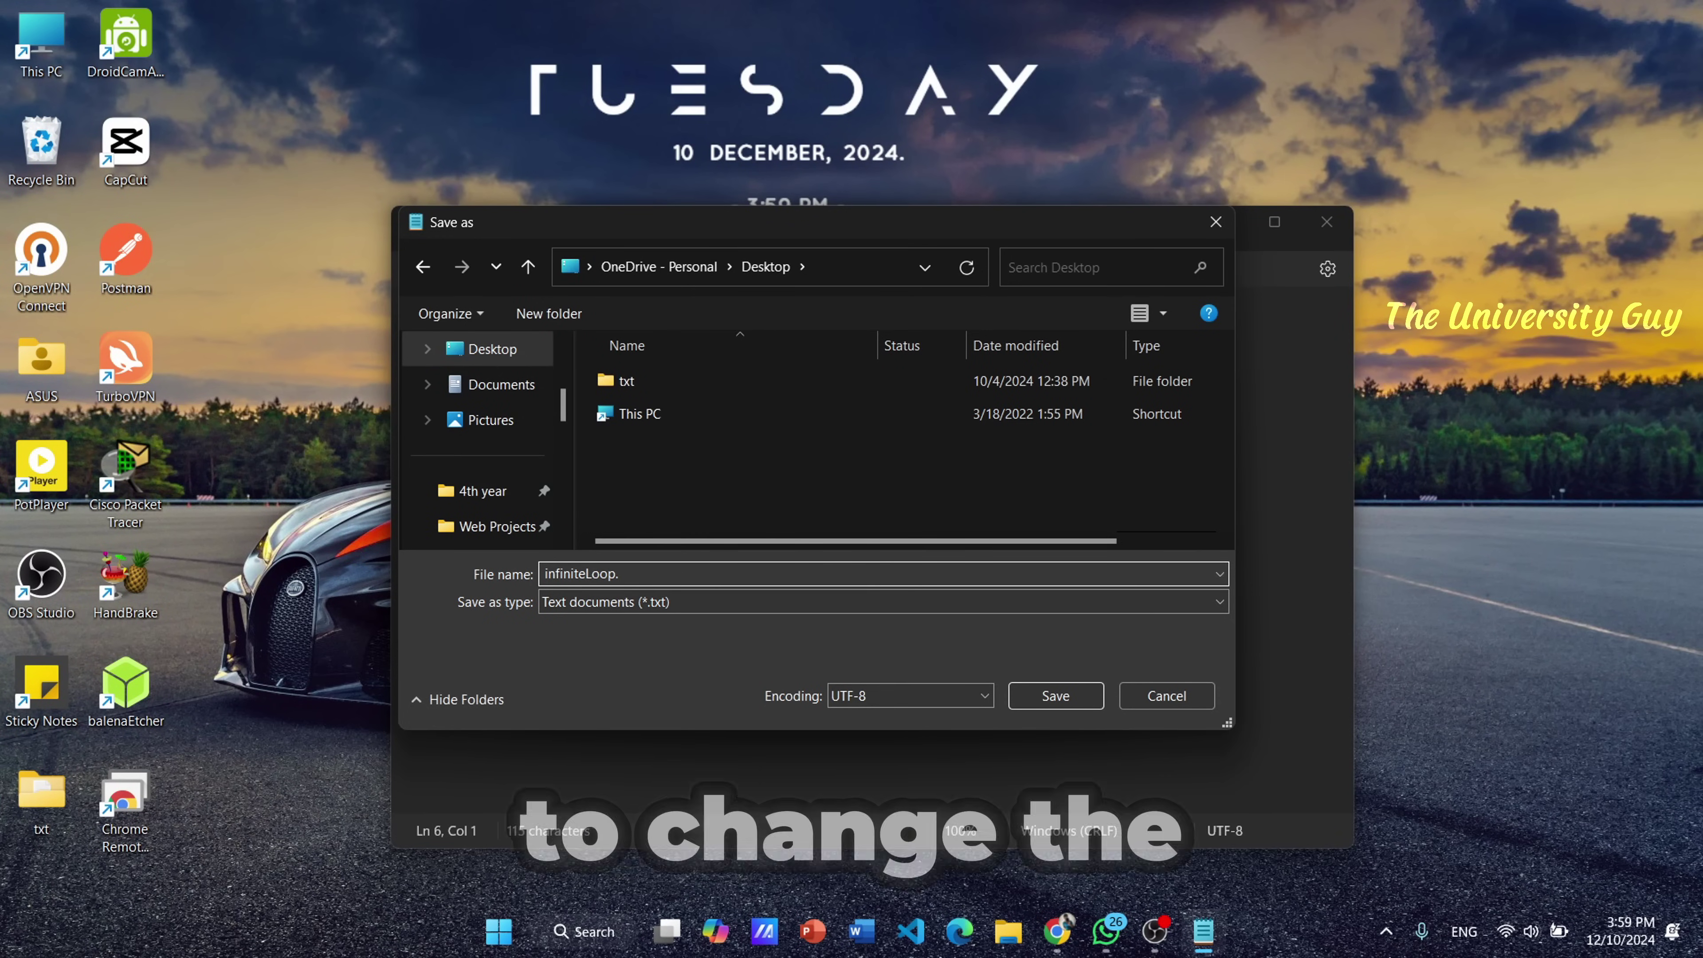
pyautogui.write('vbs')
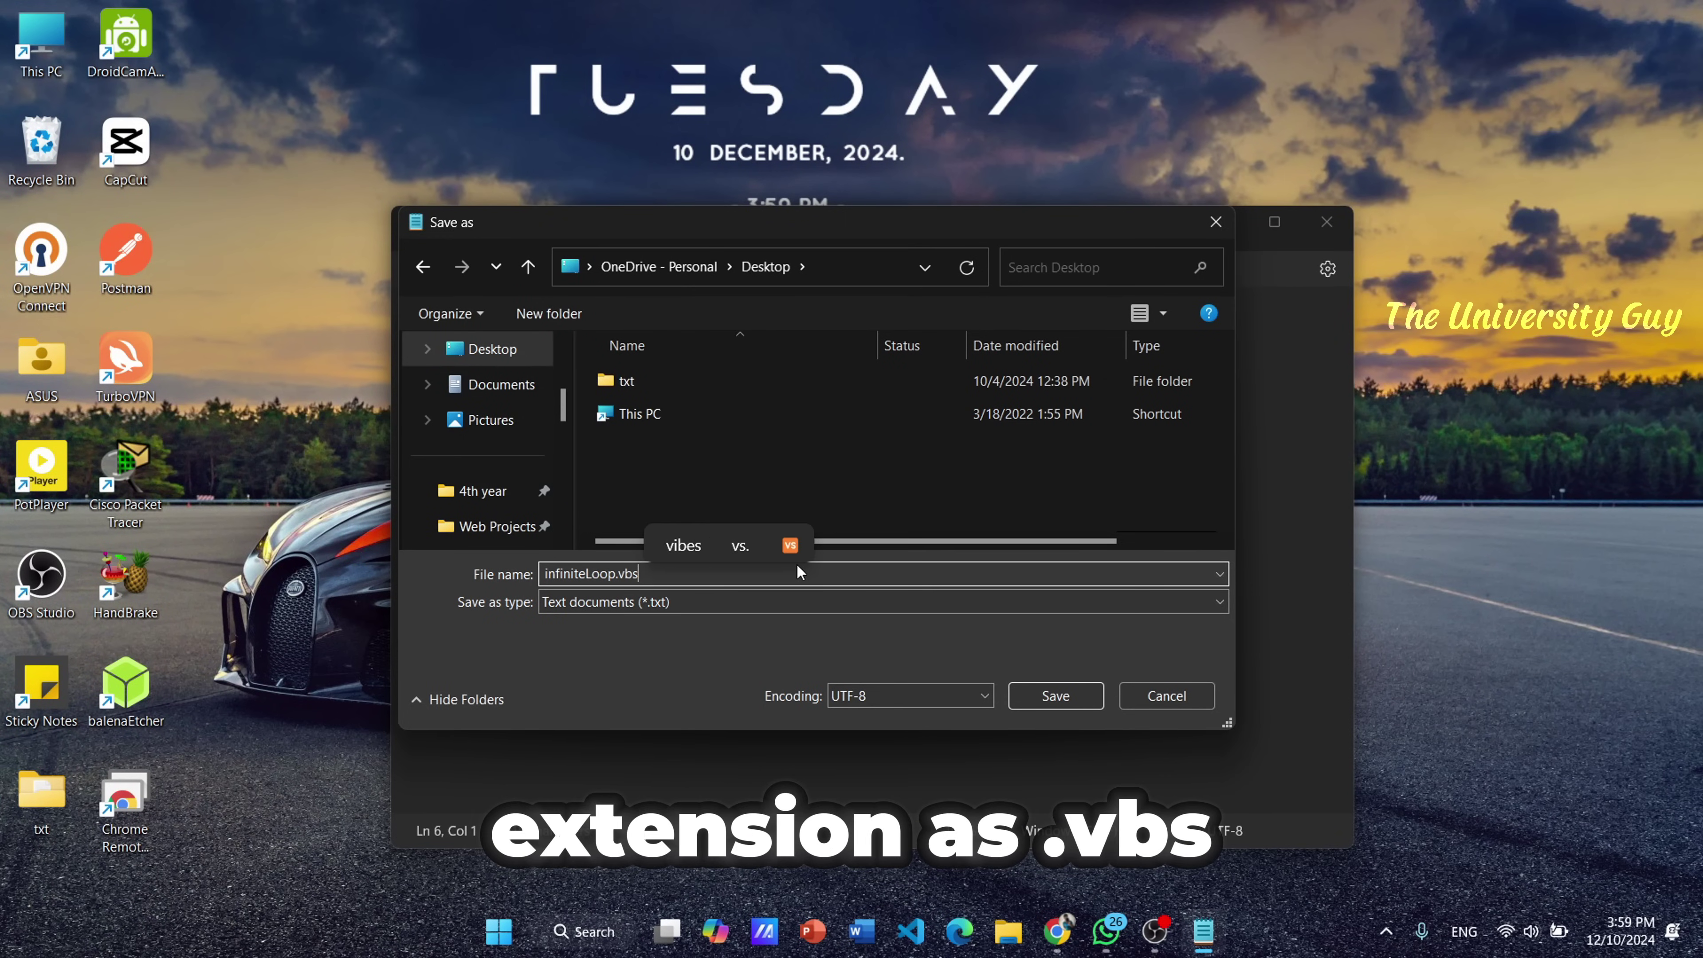
pyautogui.doubleClick(628, 574)
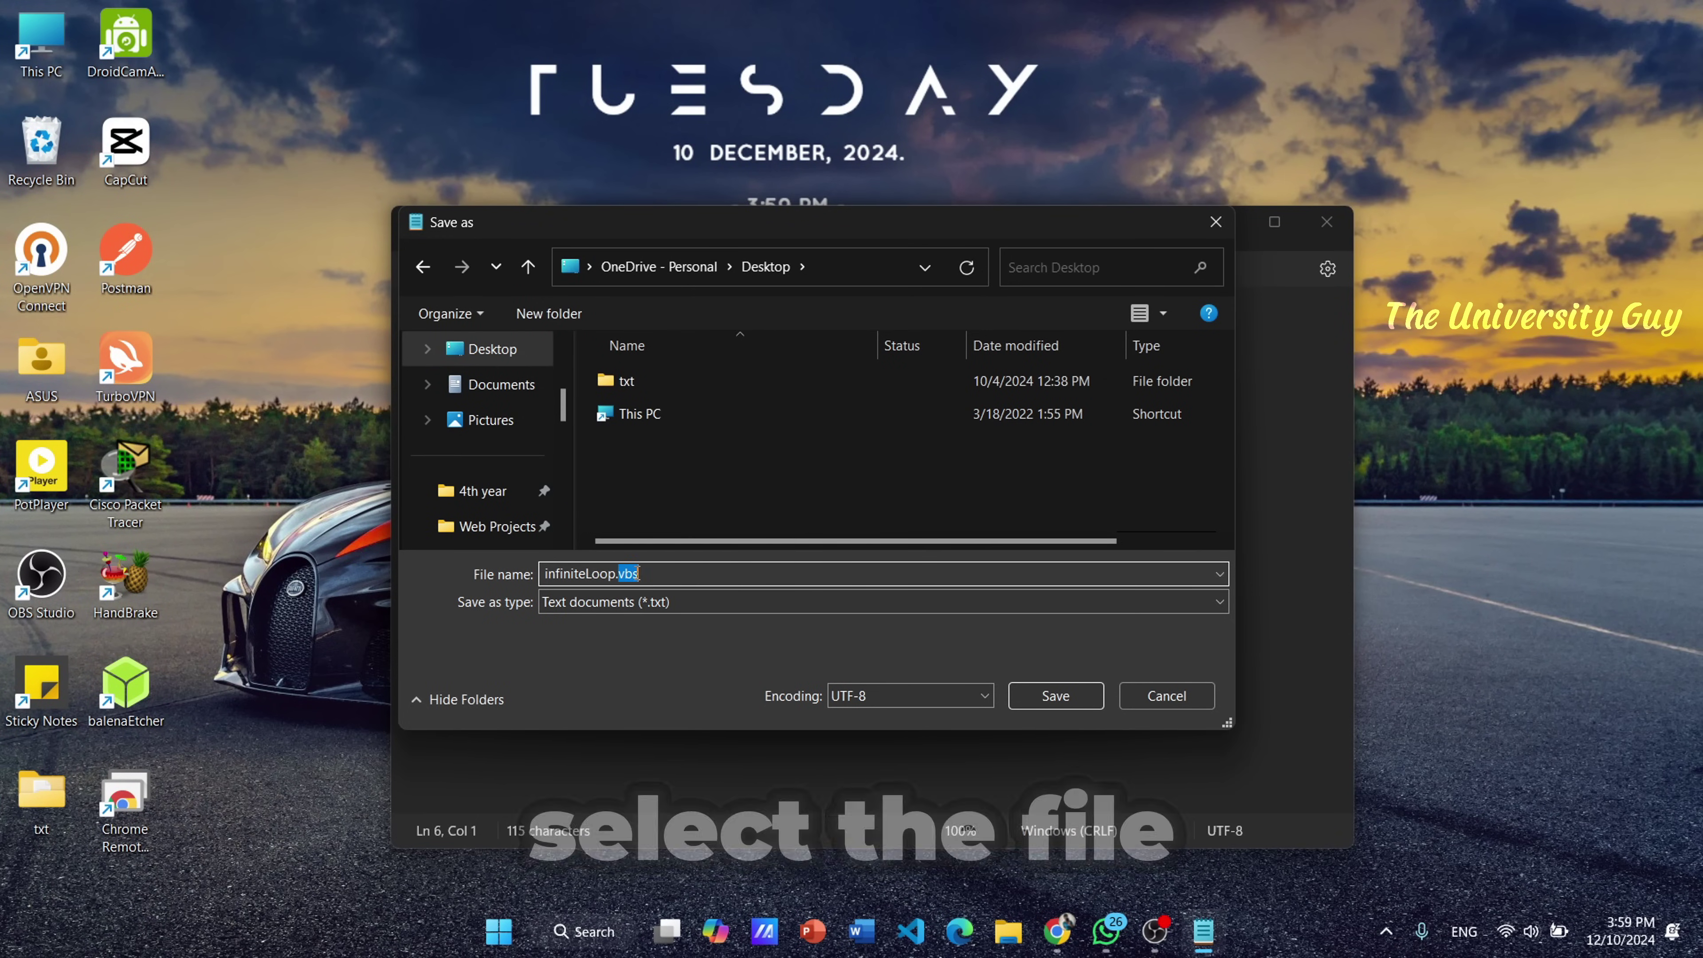
pyautogui.click(684, 602)
pyautogui.click(595, 636)
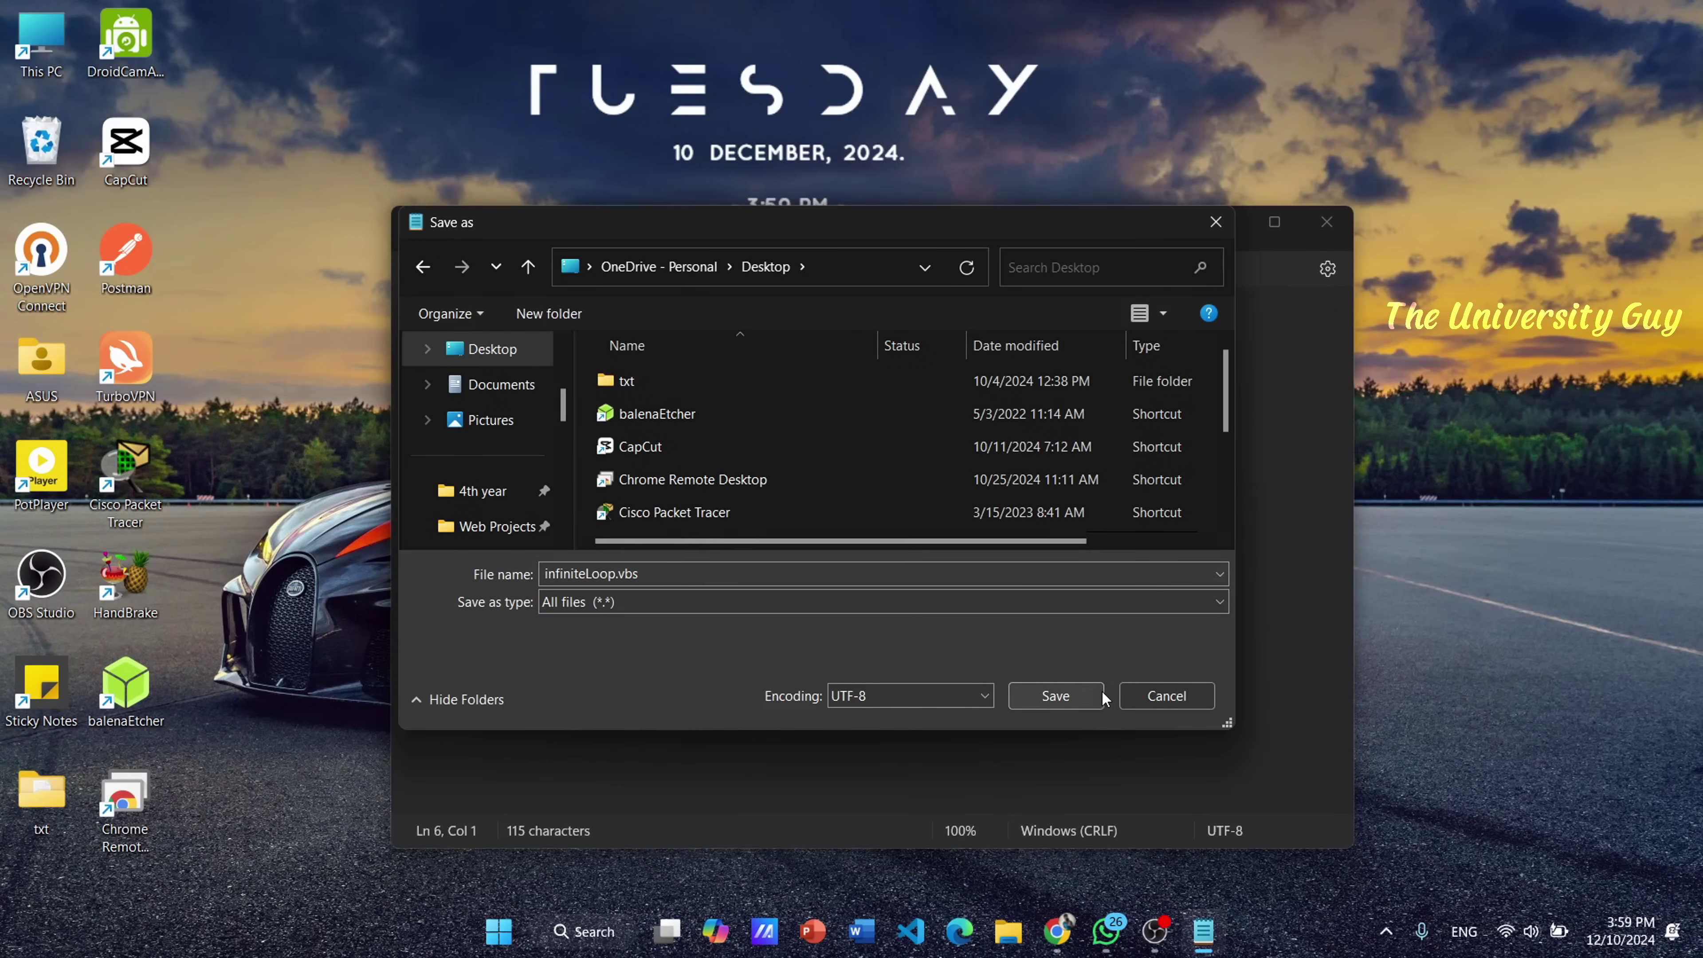
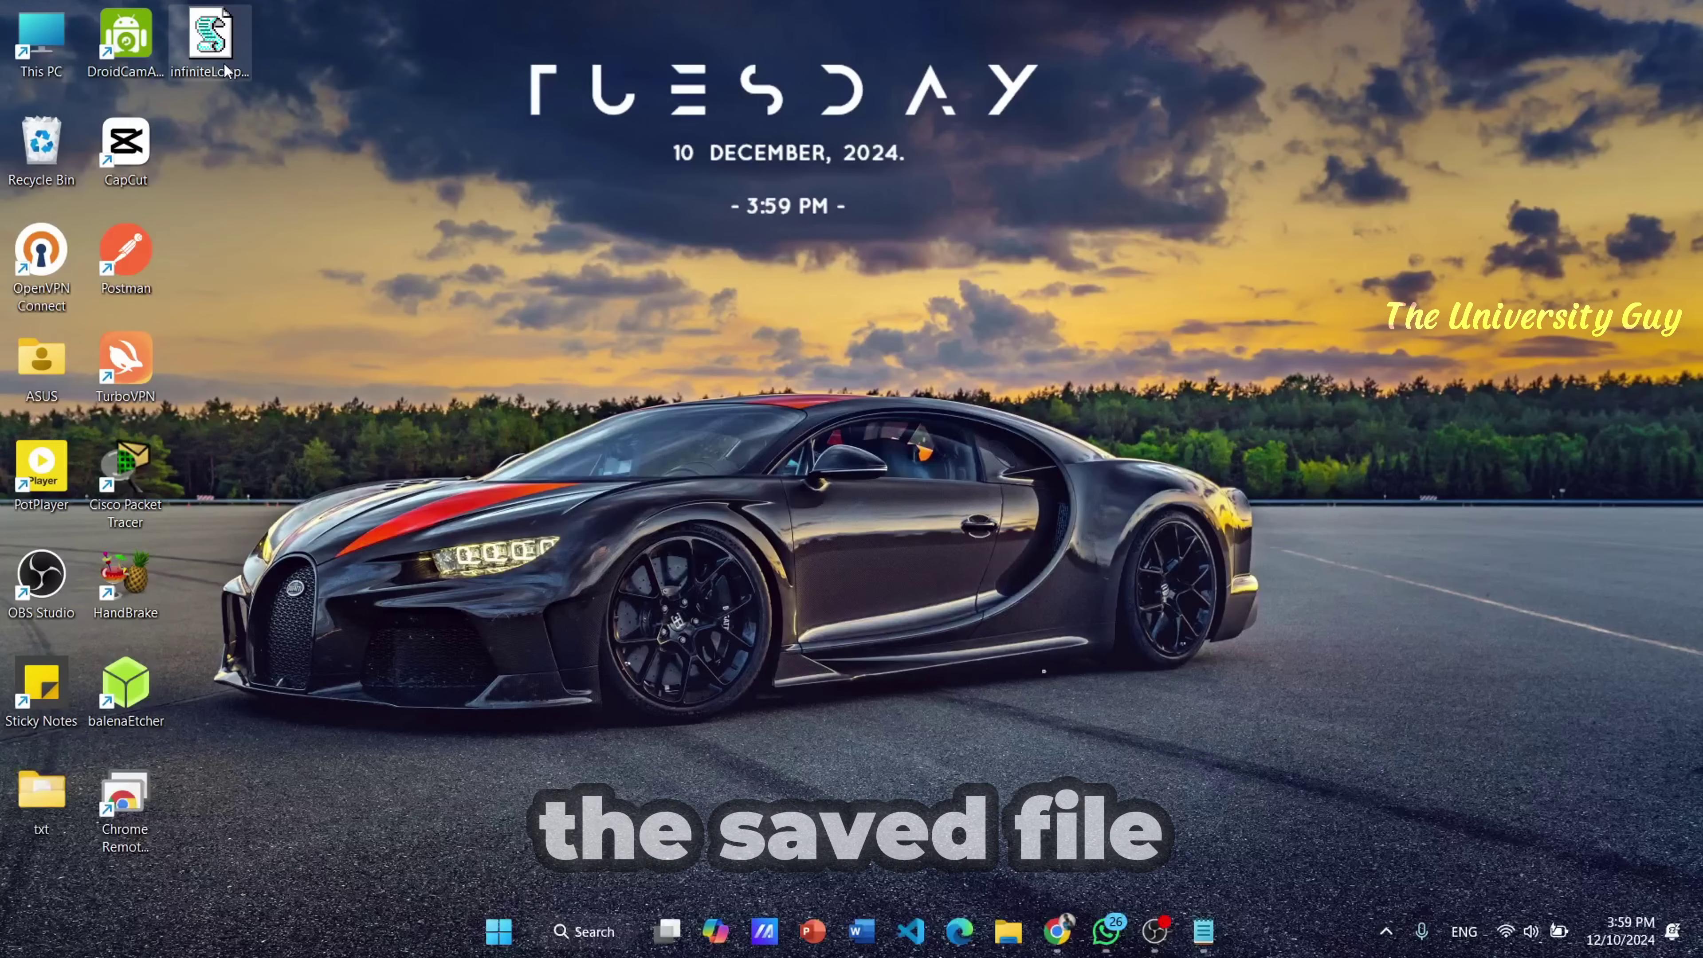
# - Select the saved infiniteLoop.vbs script icon on the desktop
pyautogui.click(226, 67)
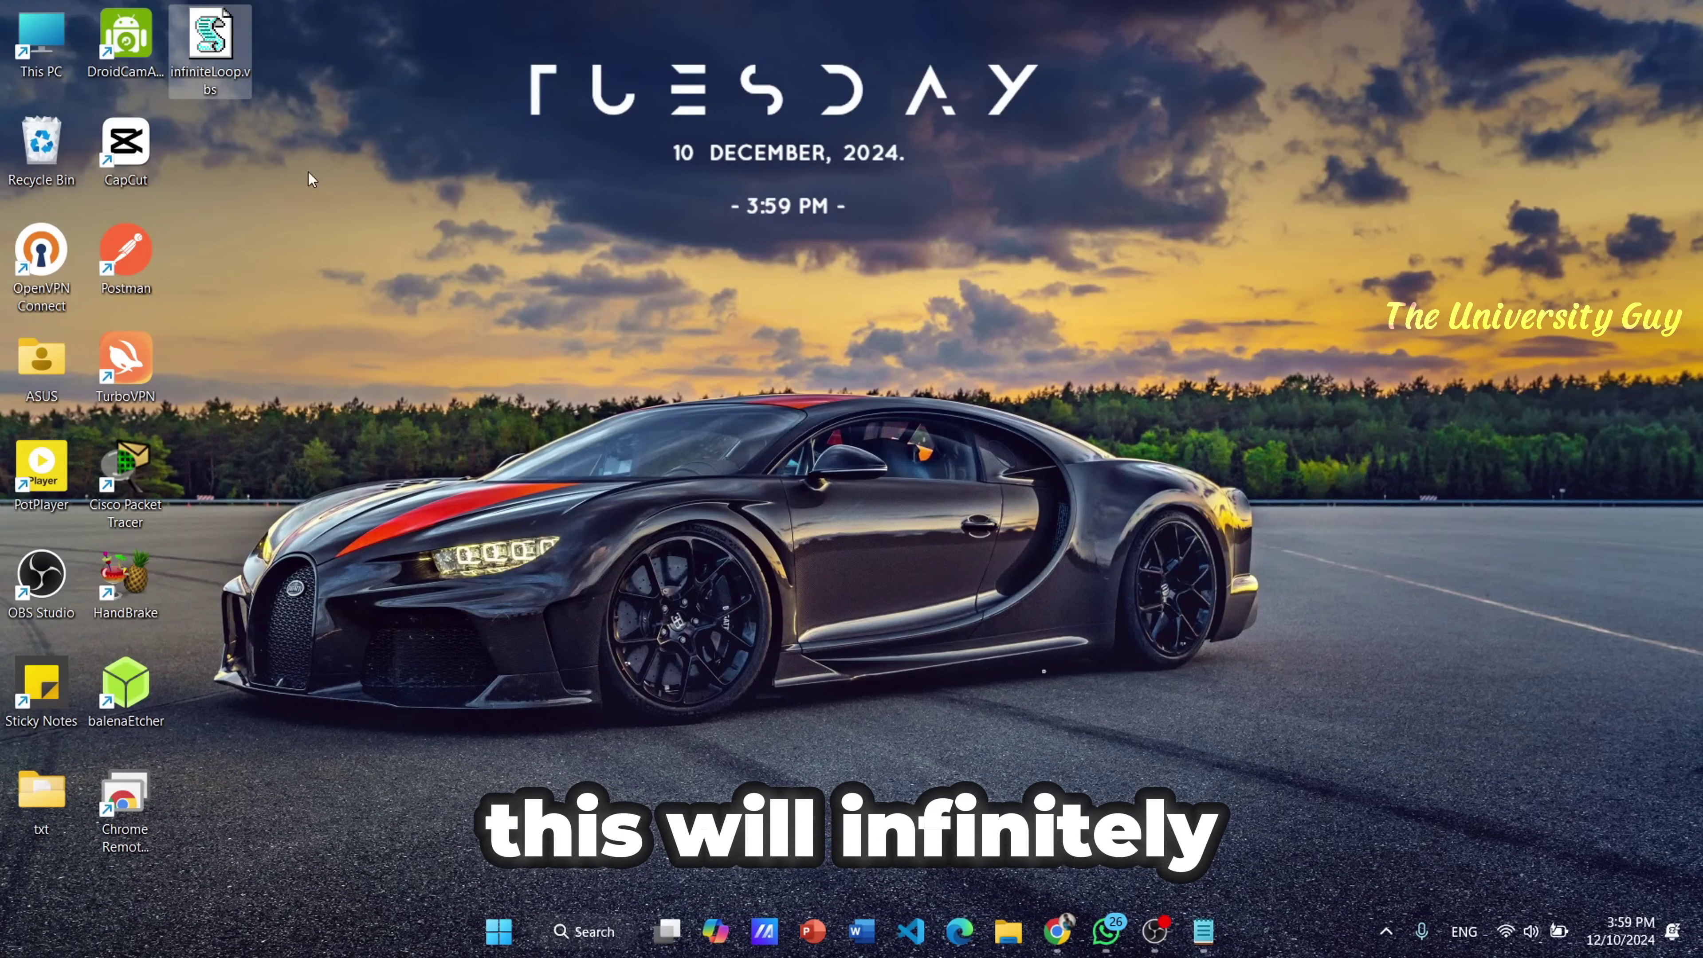
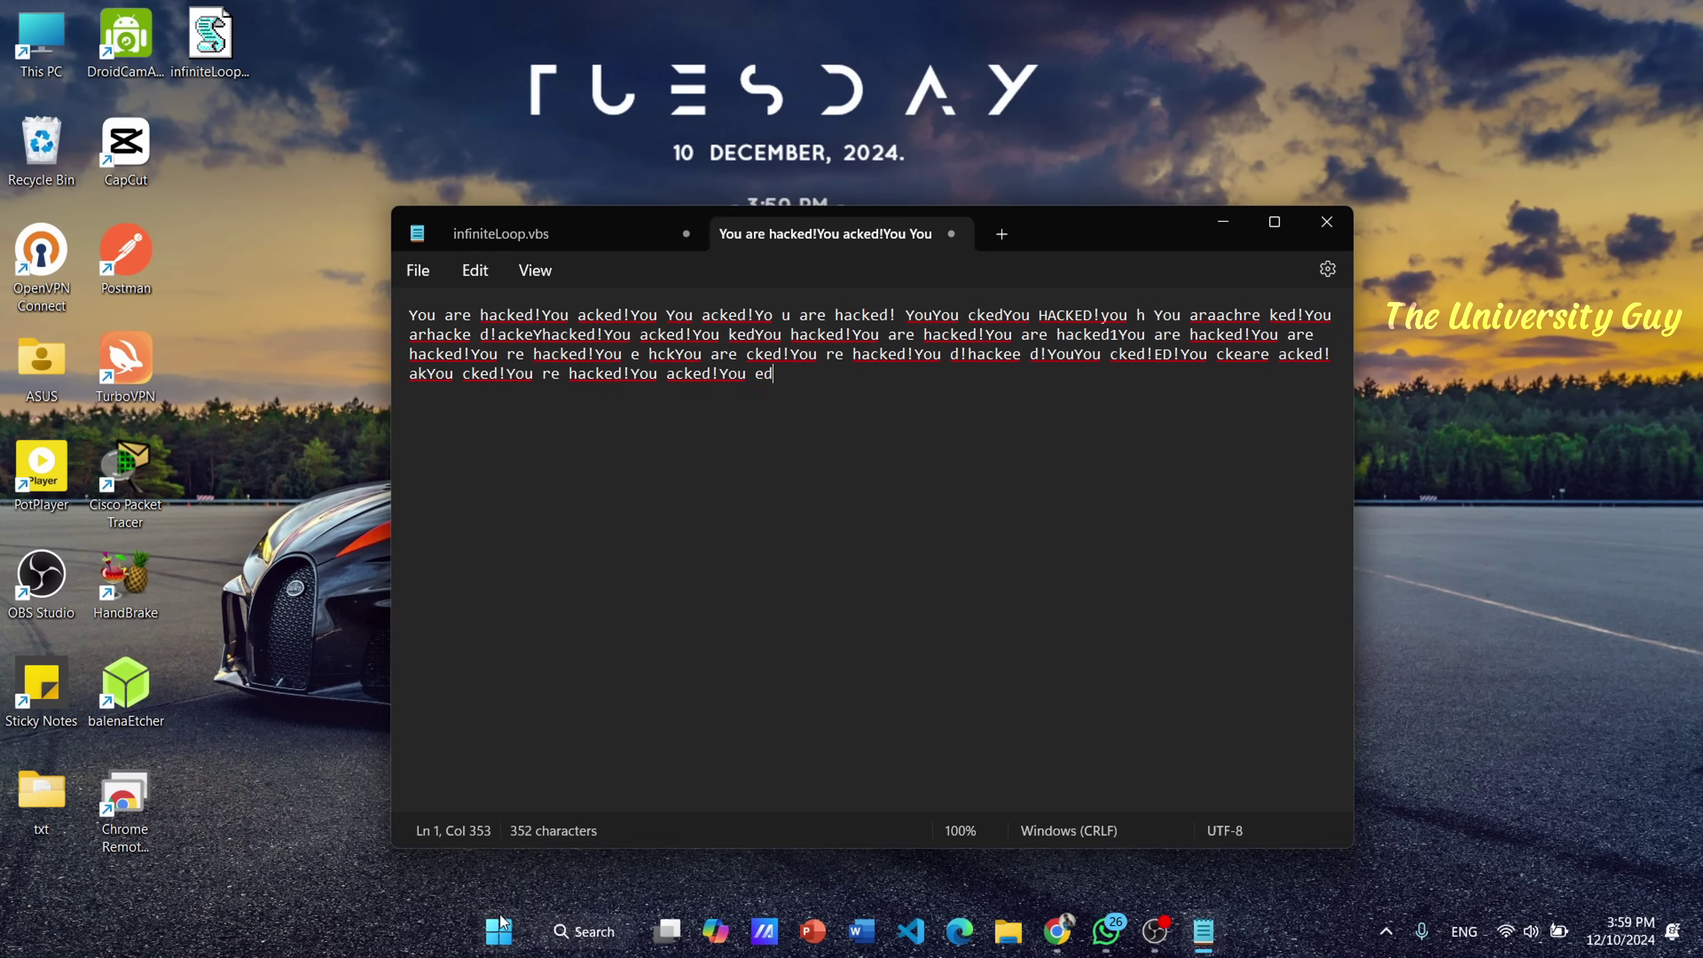
# - Open Windows search so the running script fills it with repeated 'You are hacked!' text
pyautogui.click(508, 943)
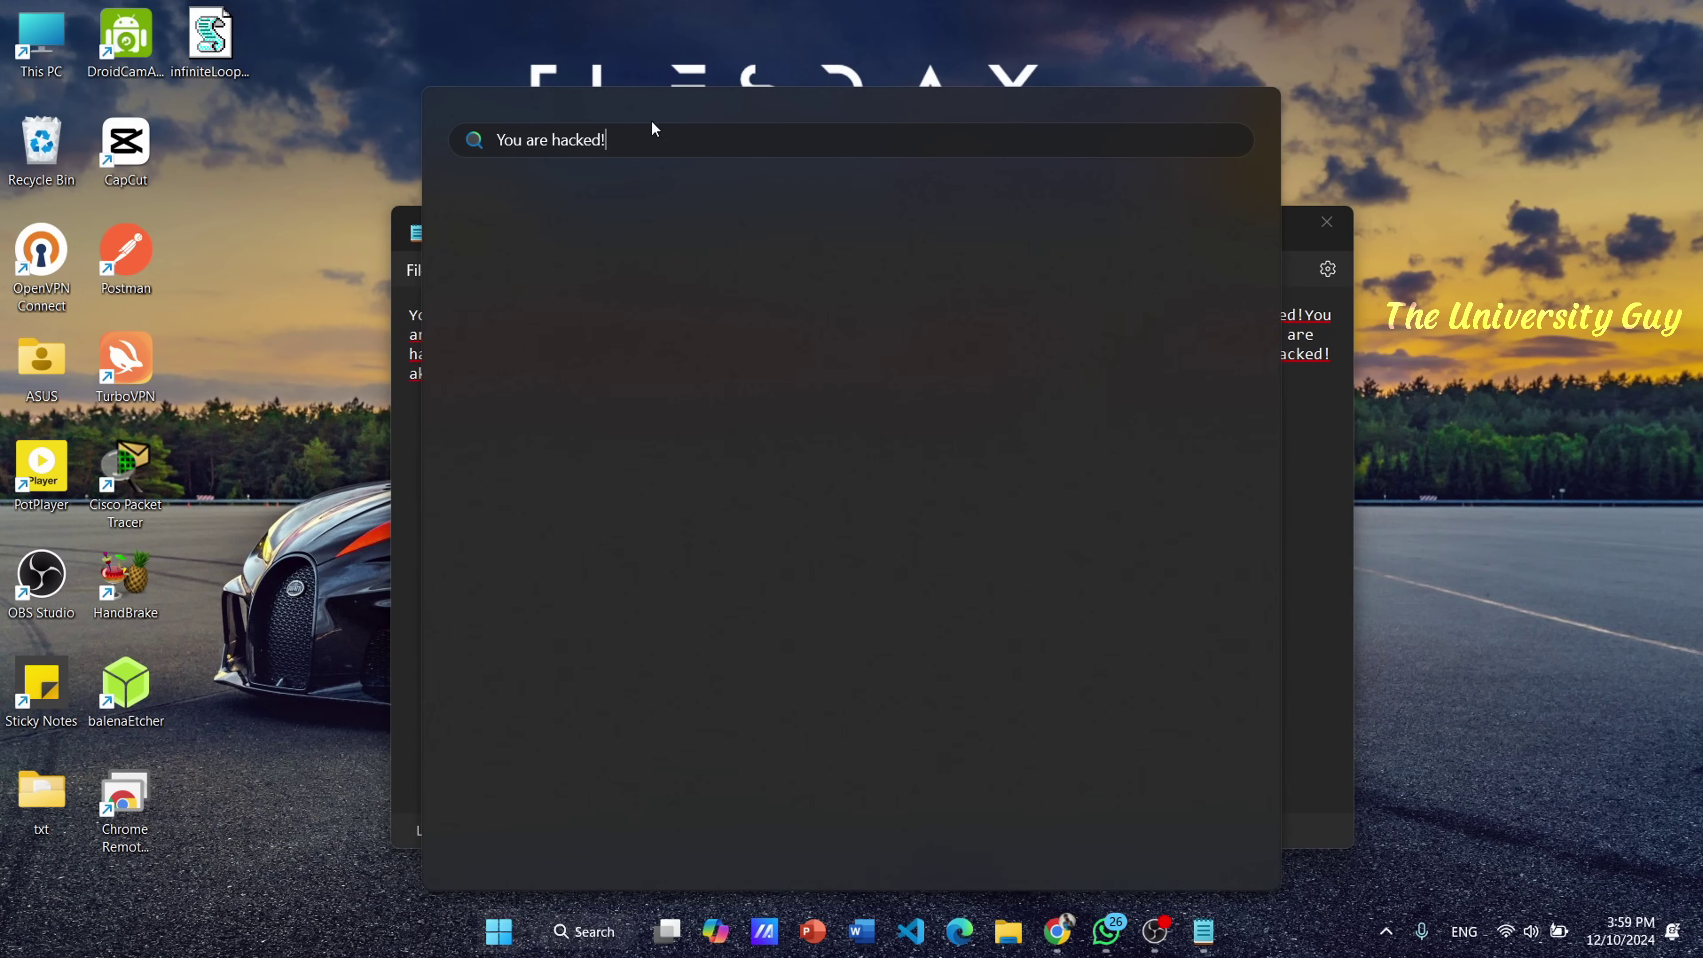
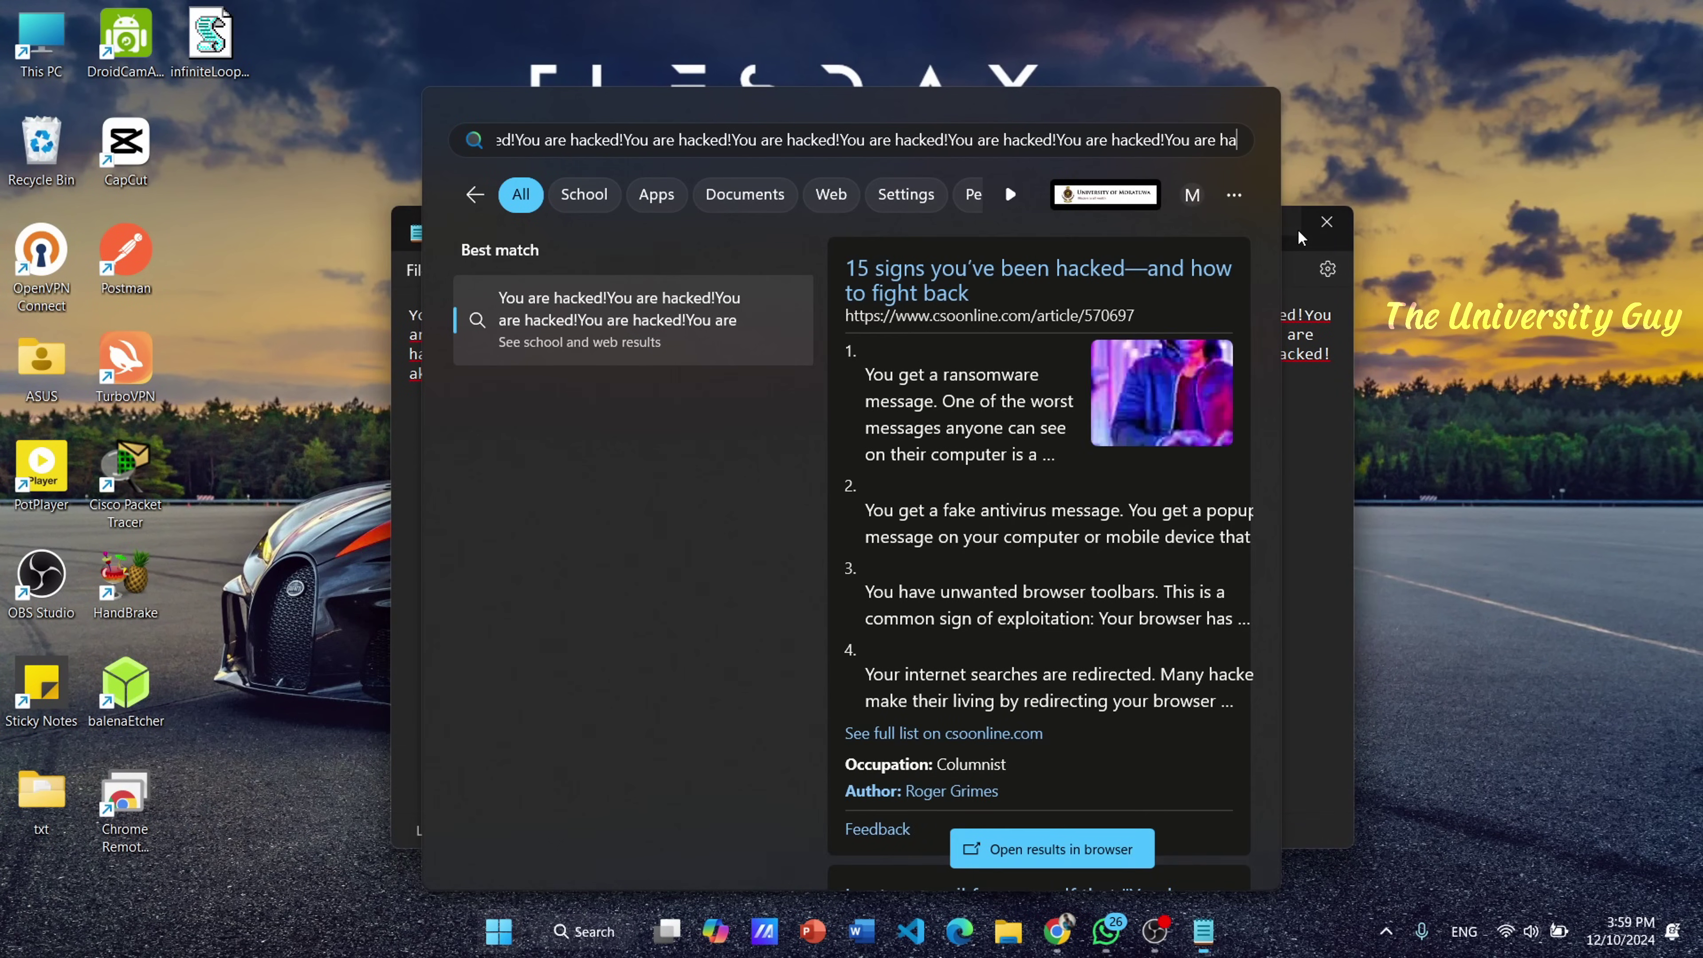
# - Close the spam-filled search flyout and maximize the Notepad document filling with 'You are hacked!' text
pyautogui.doubleClick(1299, 231)
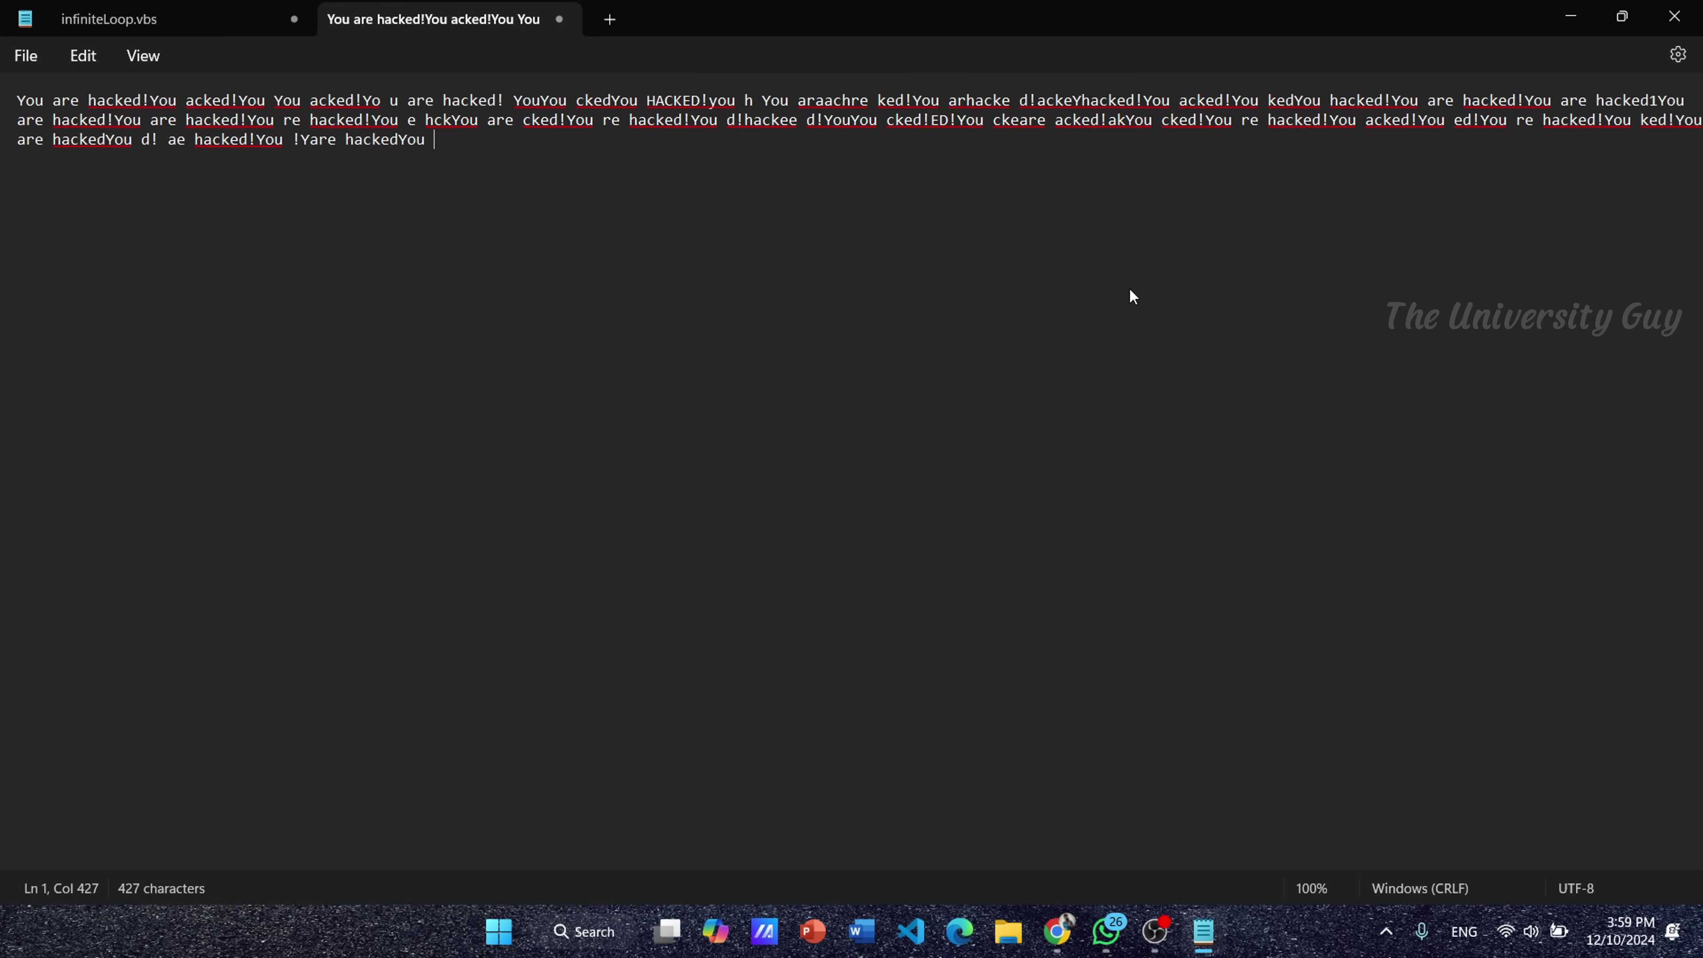
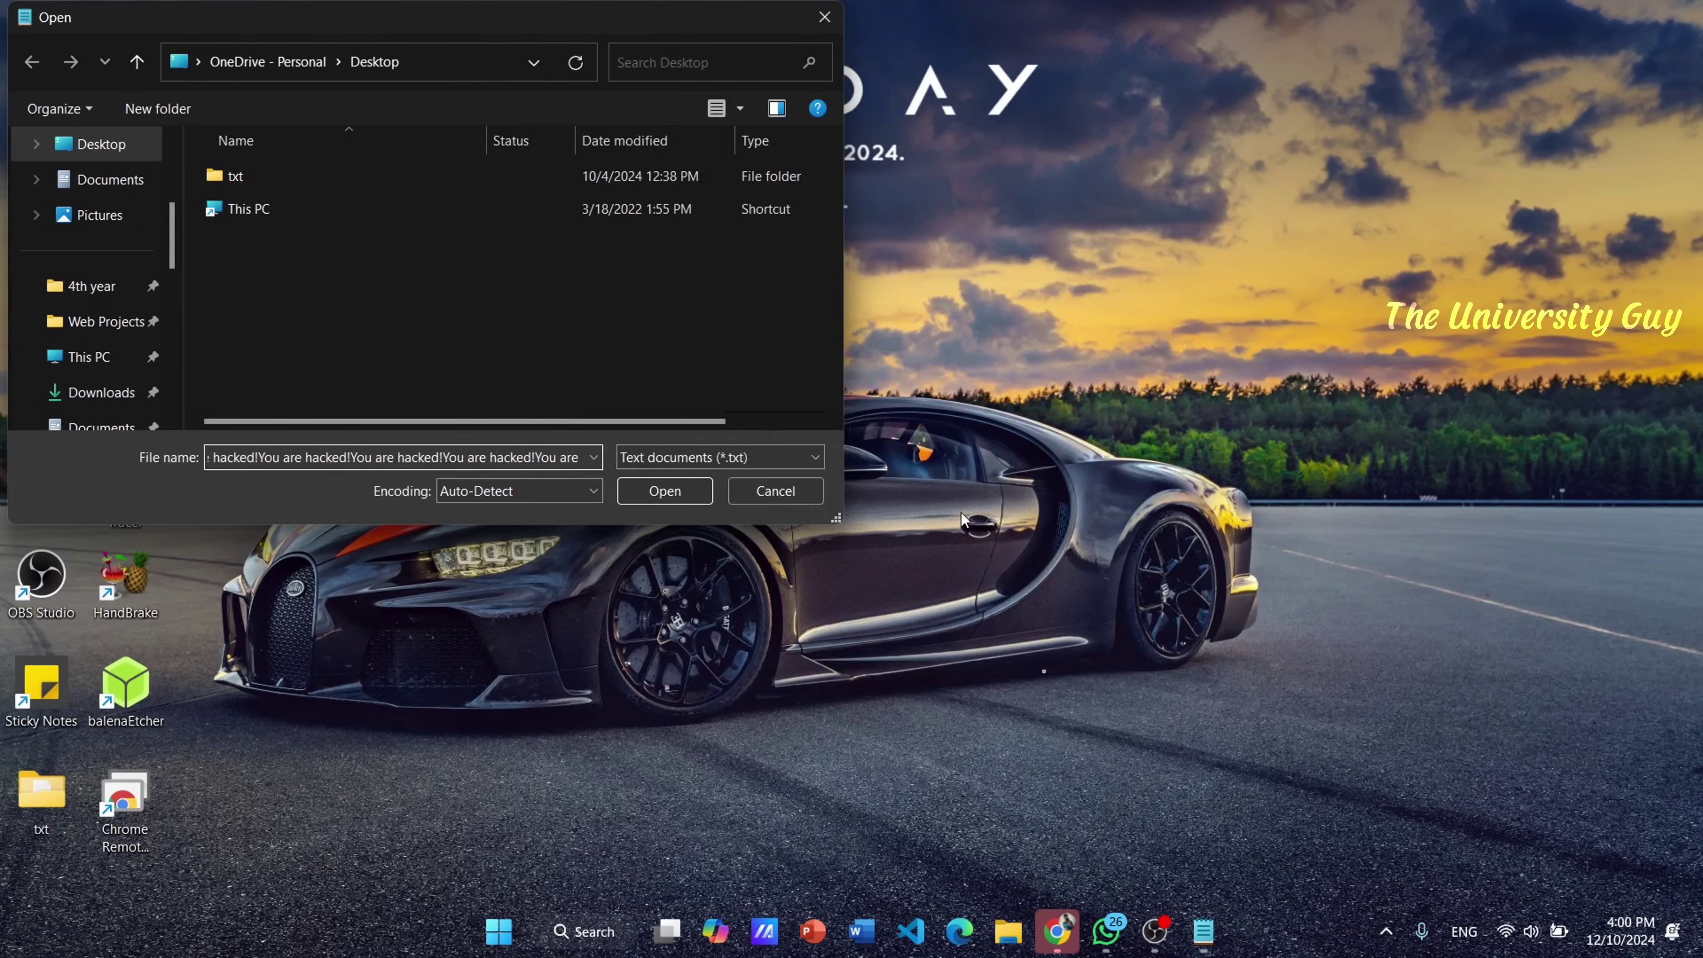
# - Leave the flooding Notepad window and launch Task Manager with Ctrl+Shift+Esc
pyautogui.press('super')
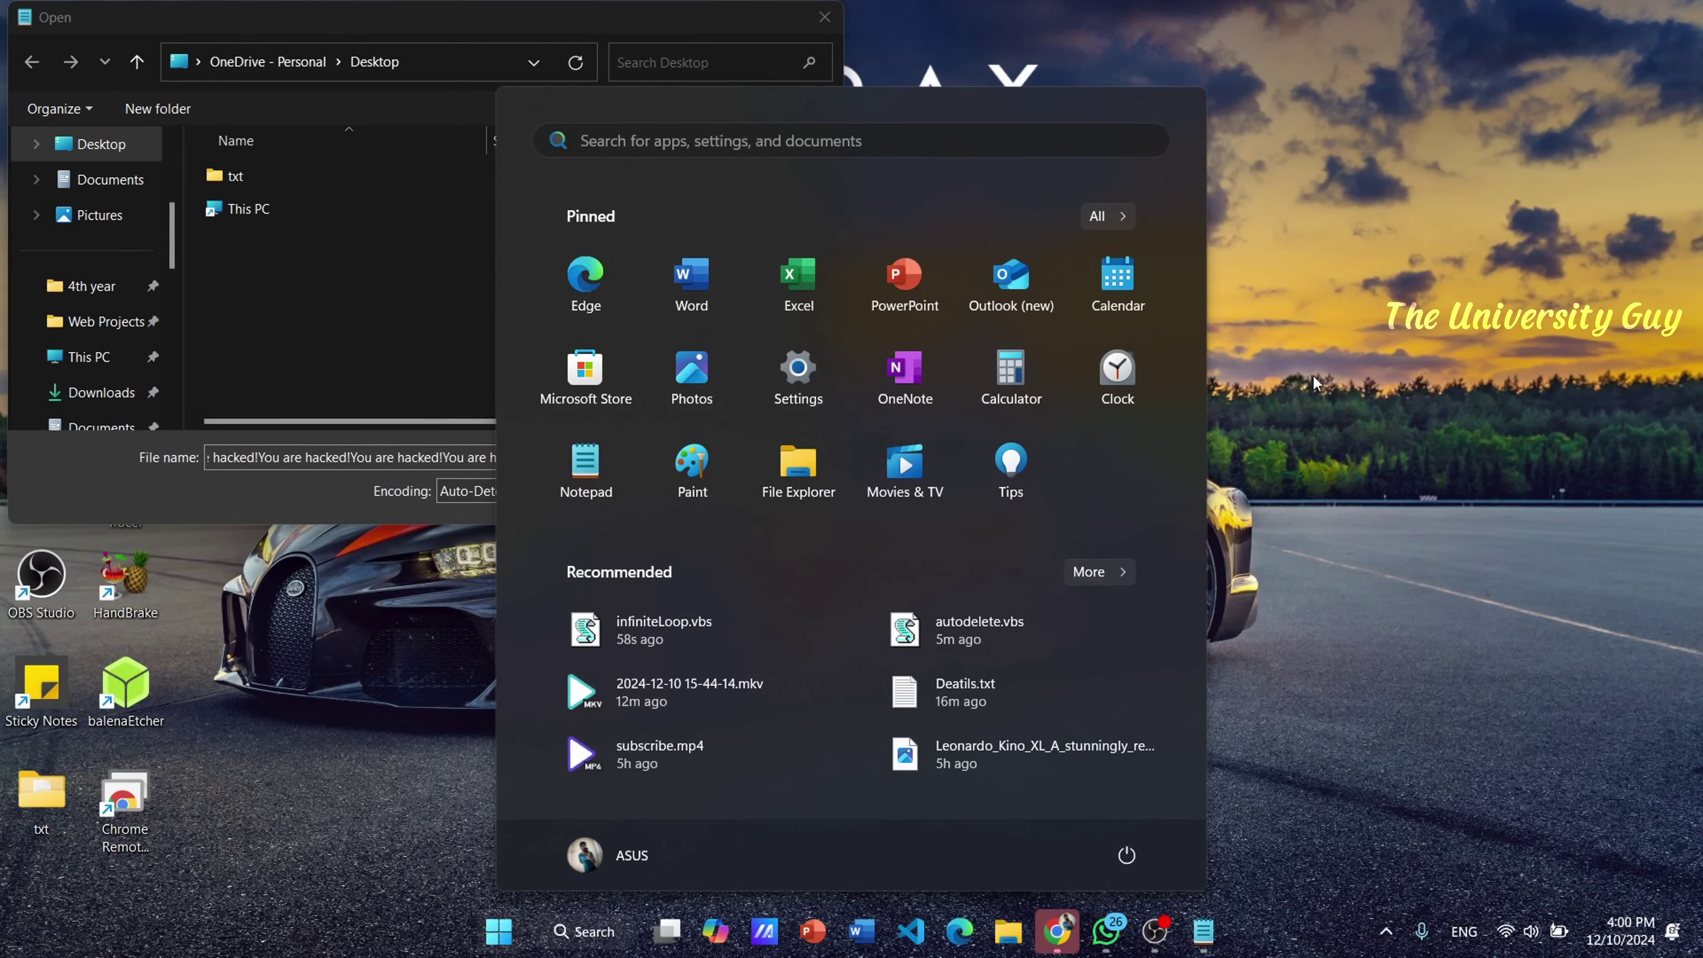
pyautogui.click(1333, 387)
pyautogui.hotkey('ctrl', 'shift', 'Escape')
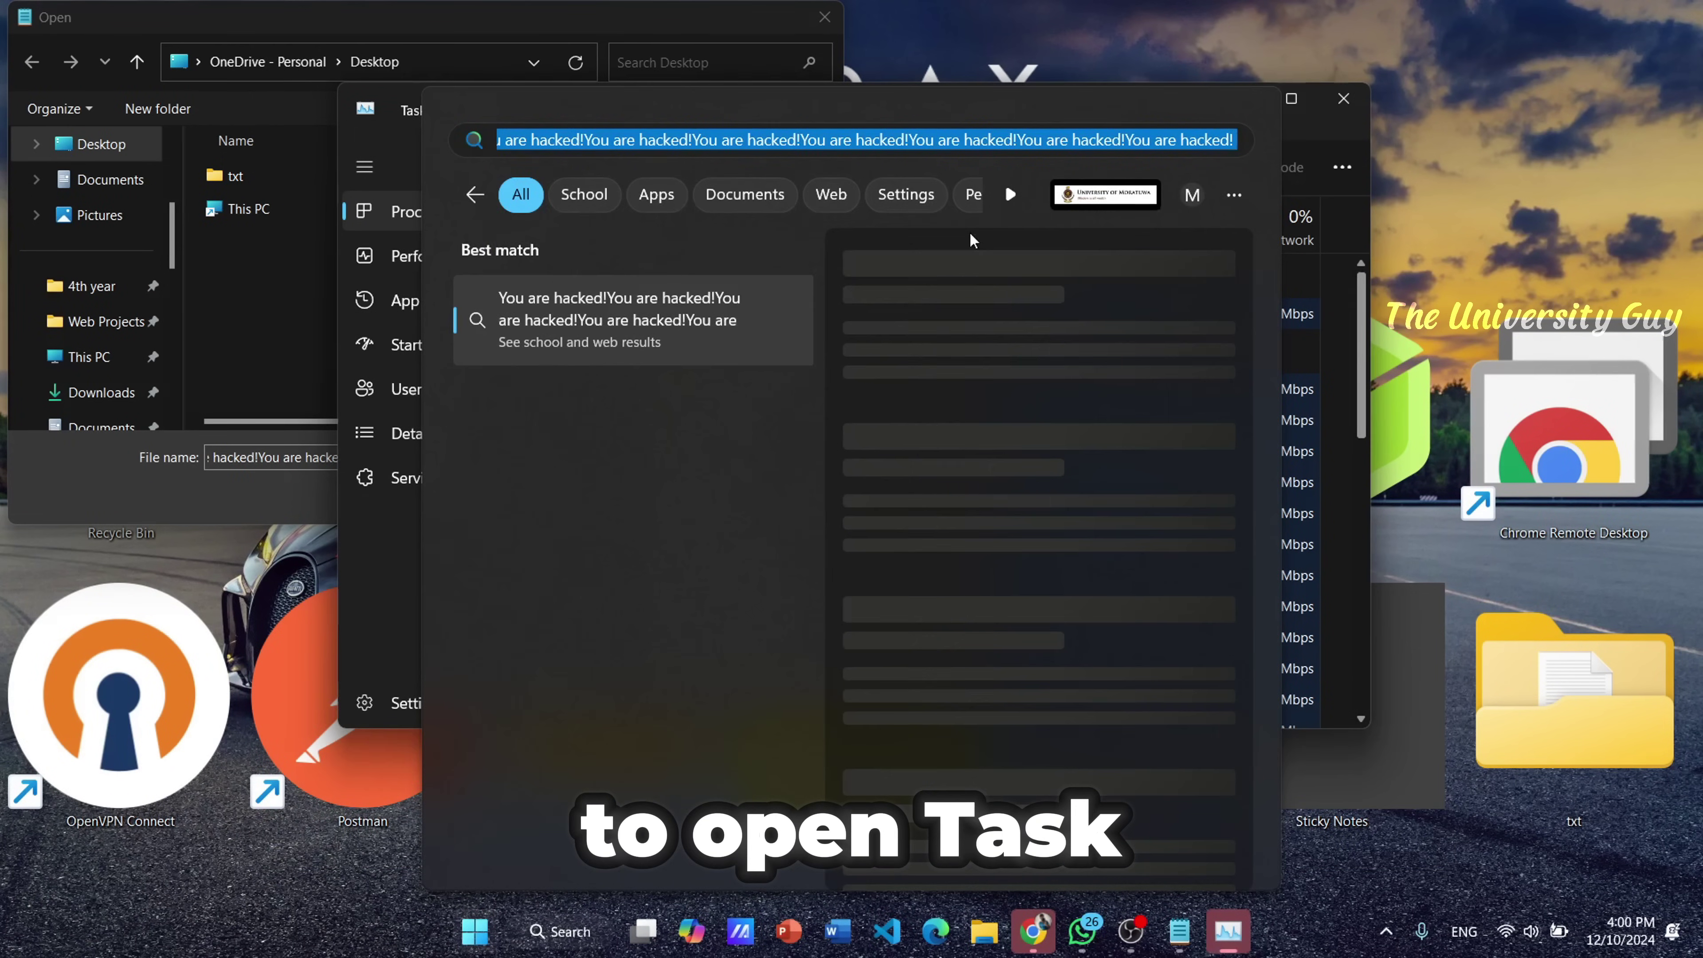
# - End the Microsoft Windows Based Script Host background process via its context menu
pyautogui.click(459, 108)
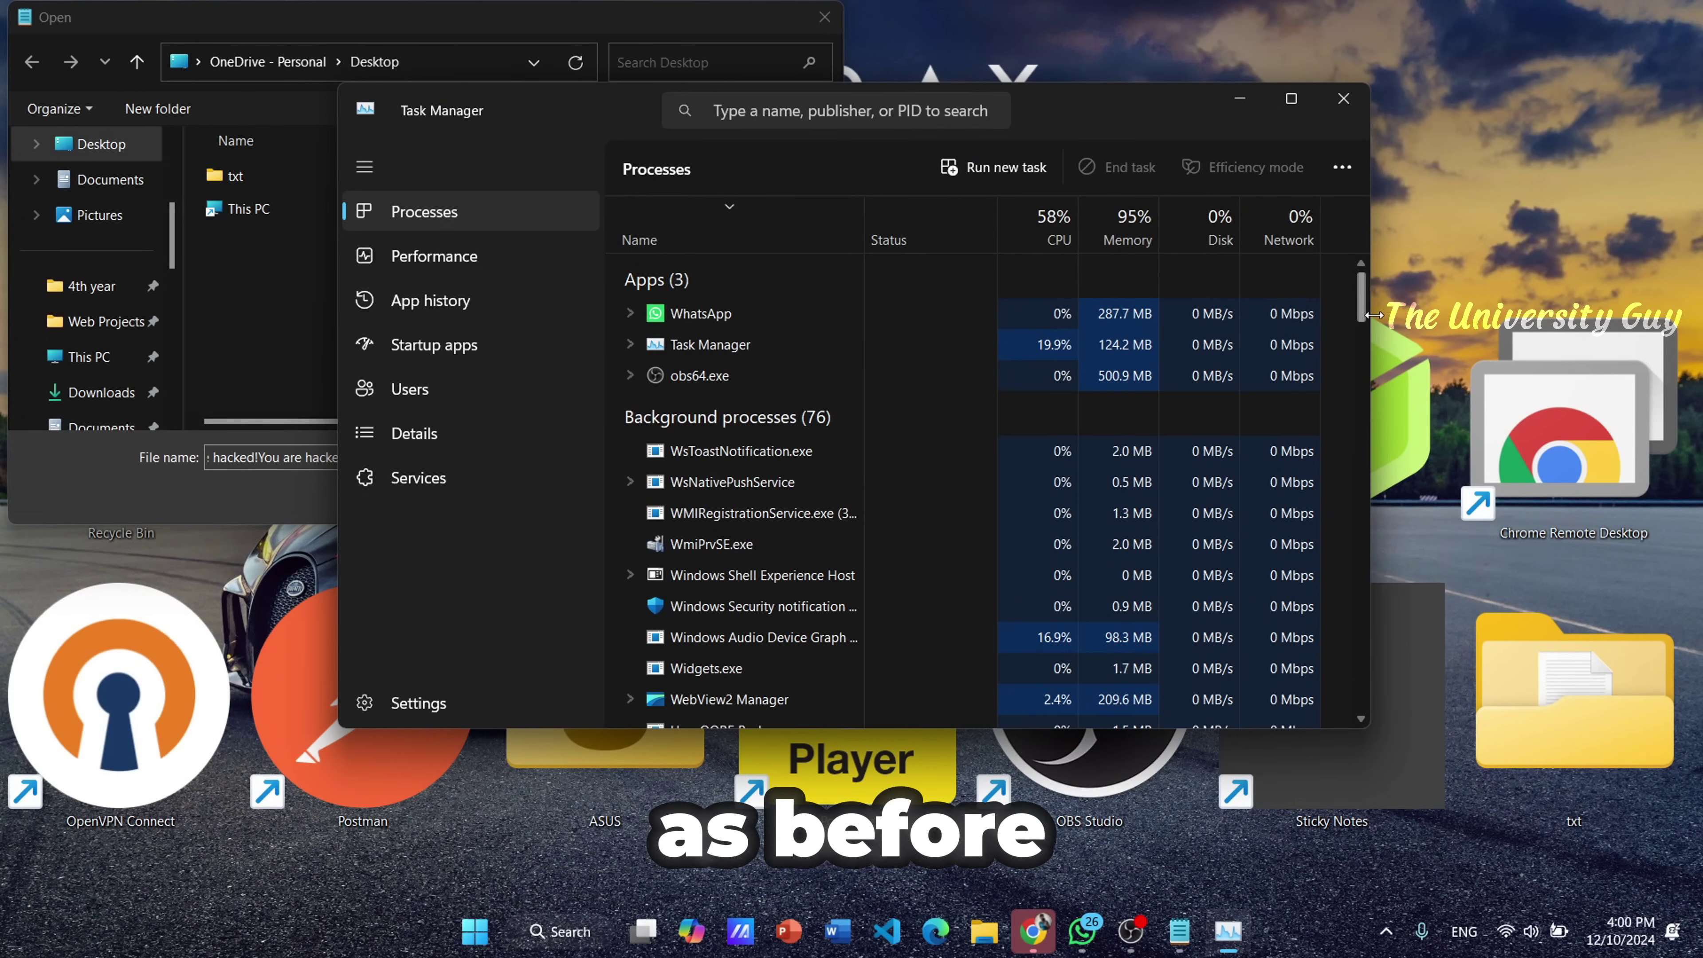
pyautogui.scroll(-5, 1370, 296)
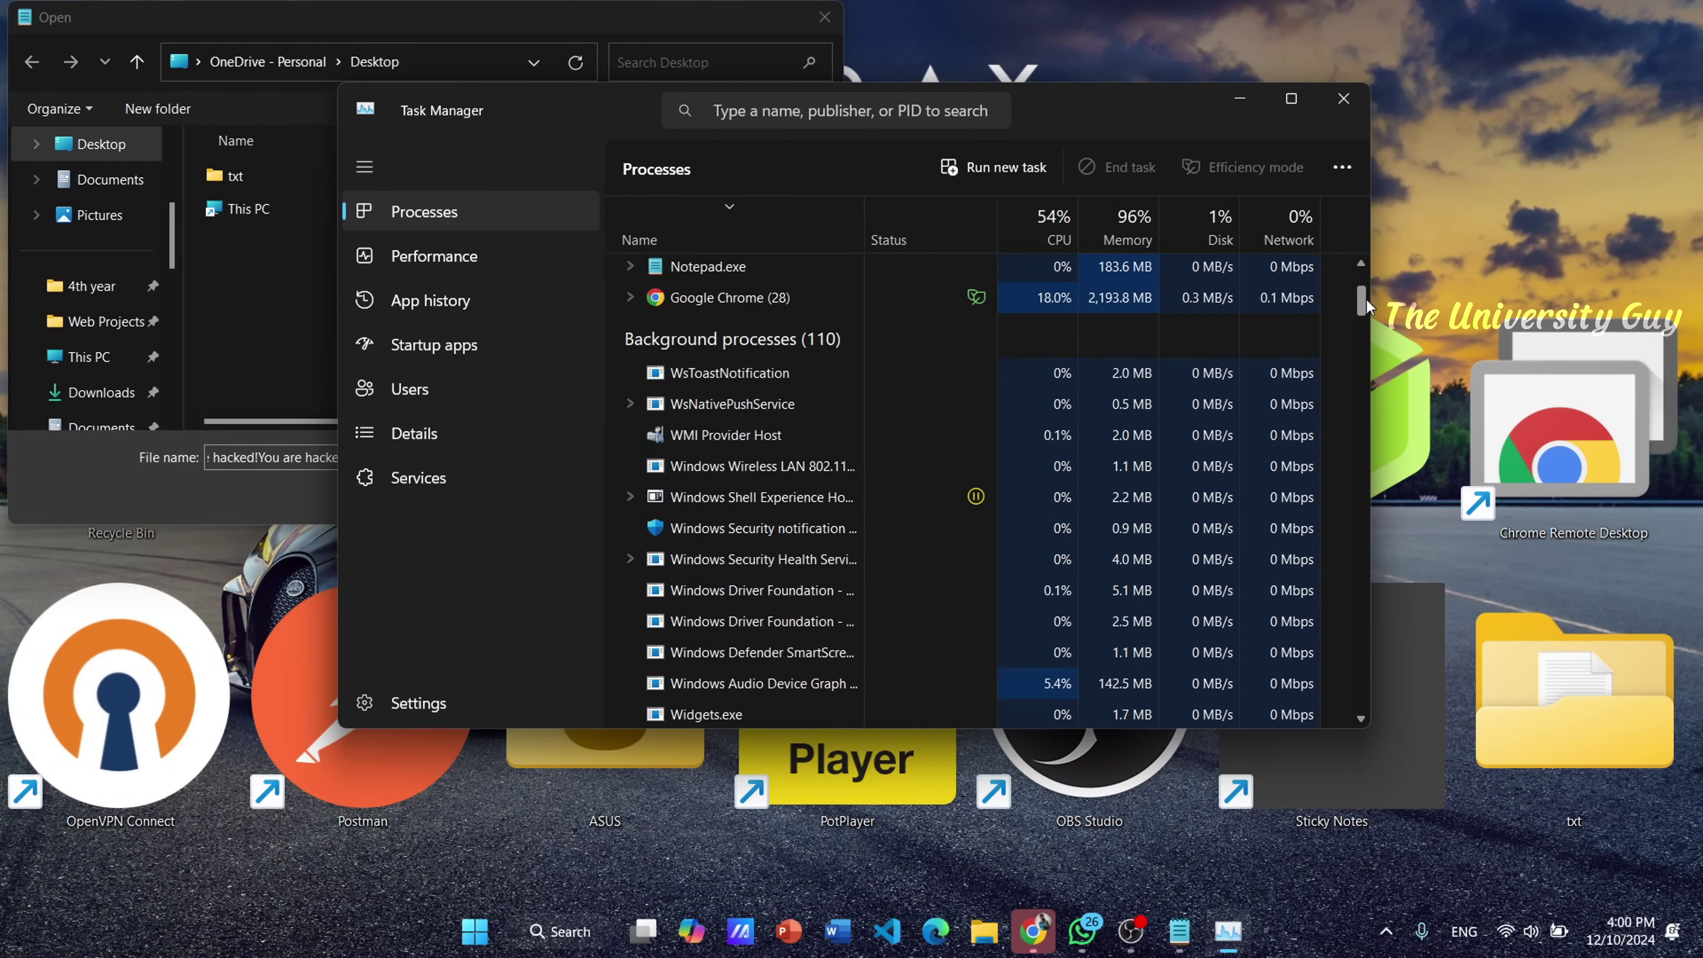
pyautogui.moveTo(1363, 308); pyautogui.dragTo(1364, 412)
pyautogui.rightClick(782, 487)
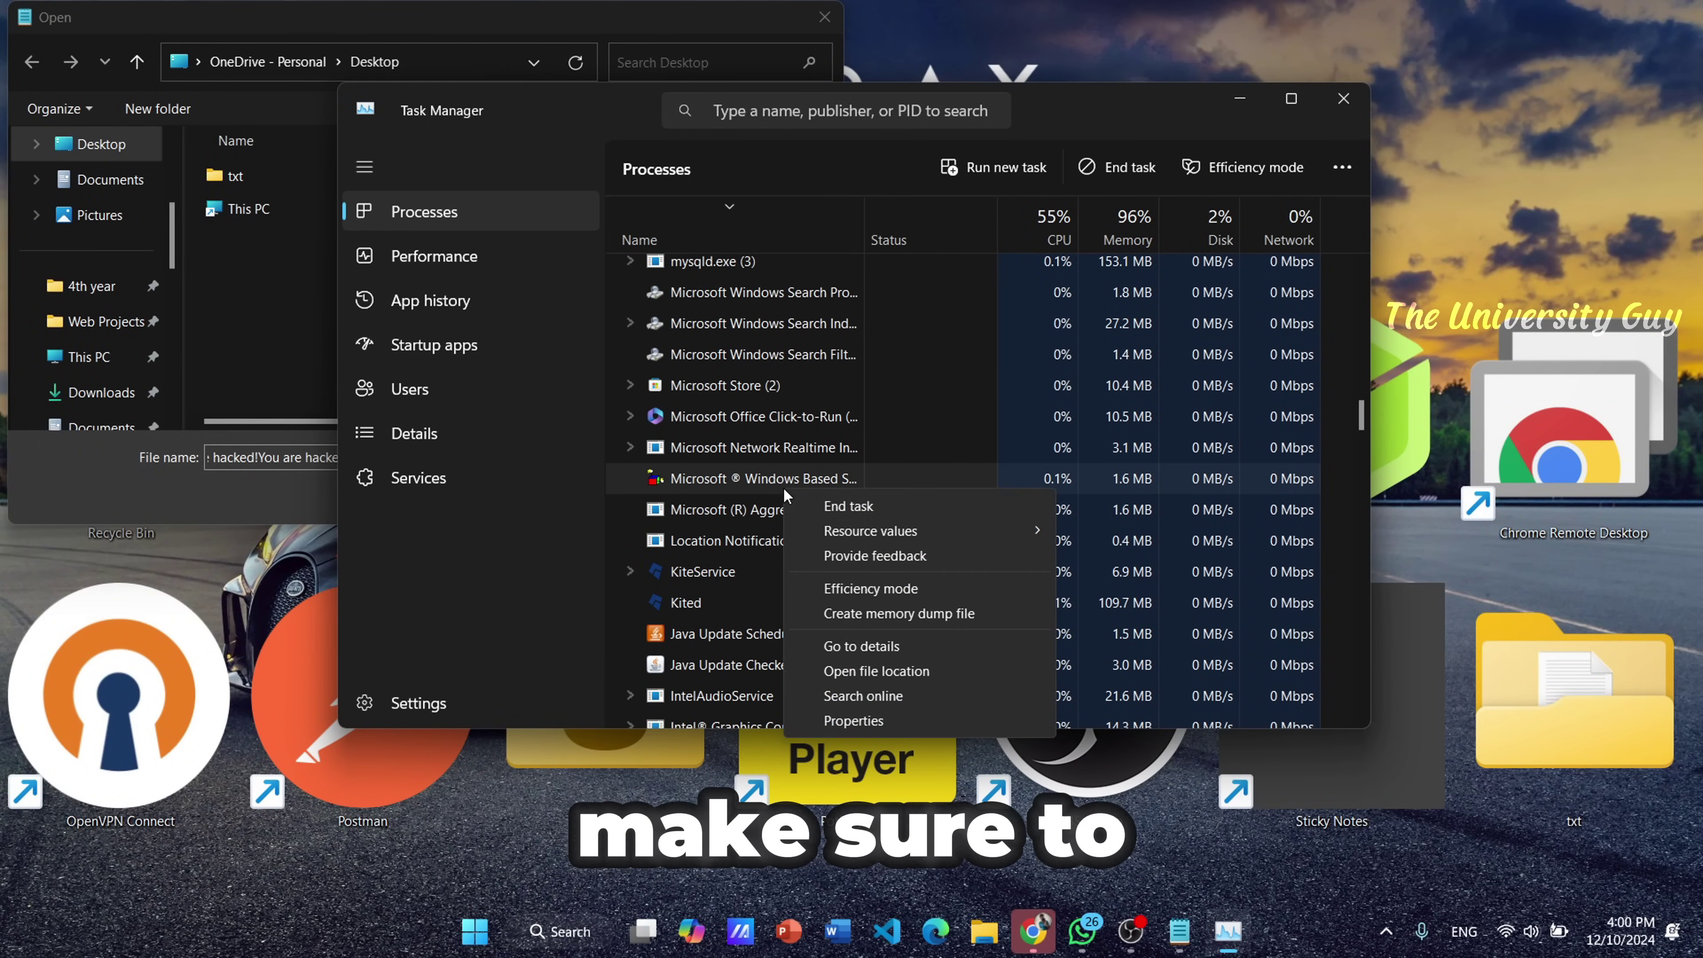
pyautogui.click(851, 501)
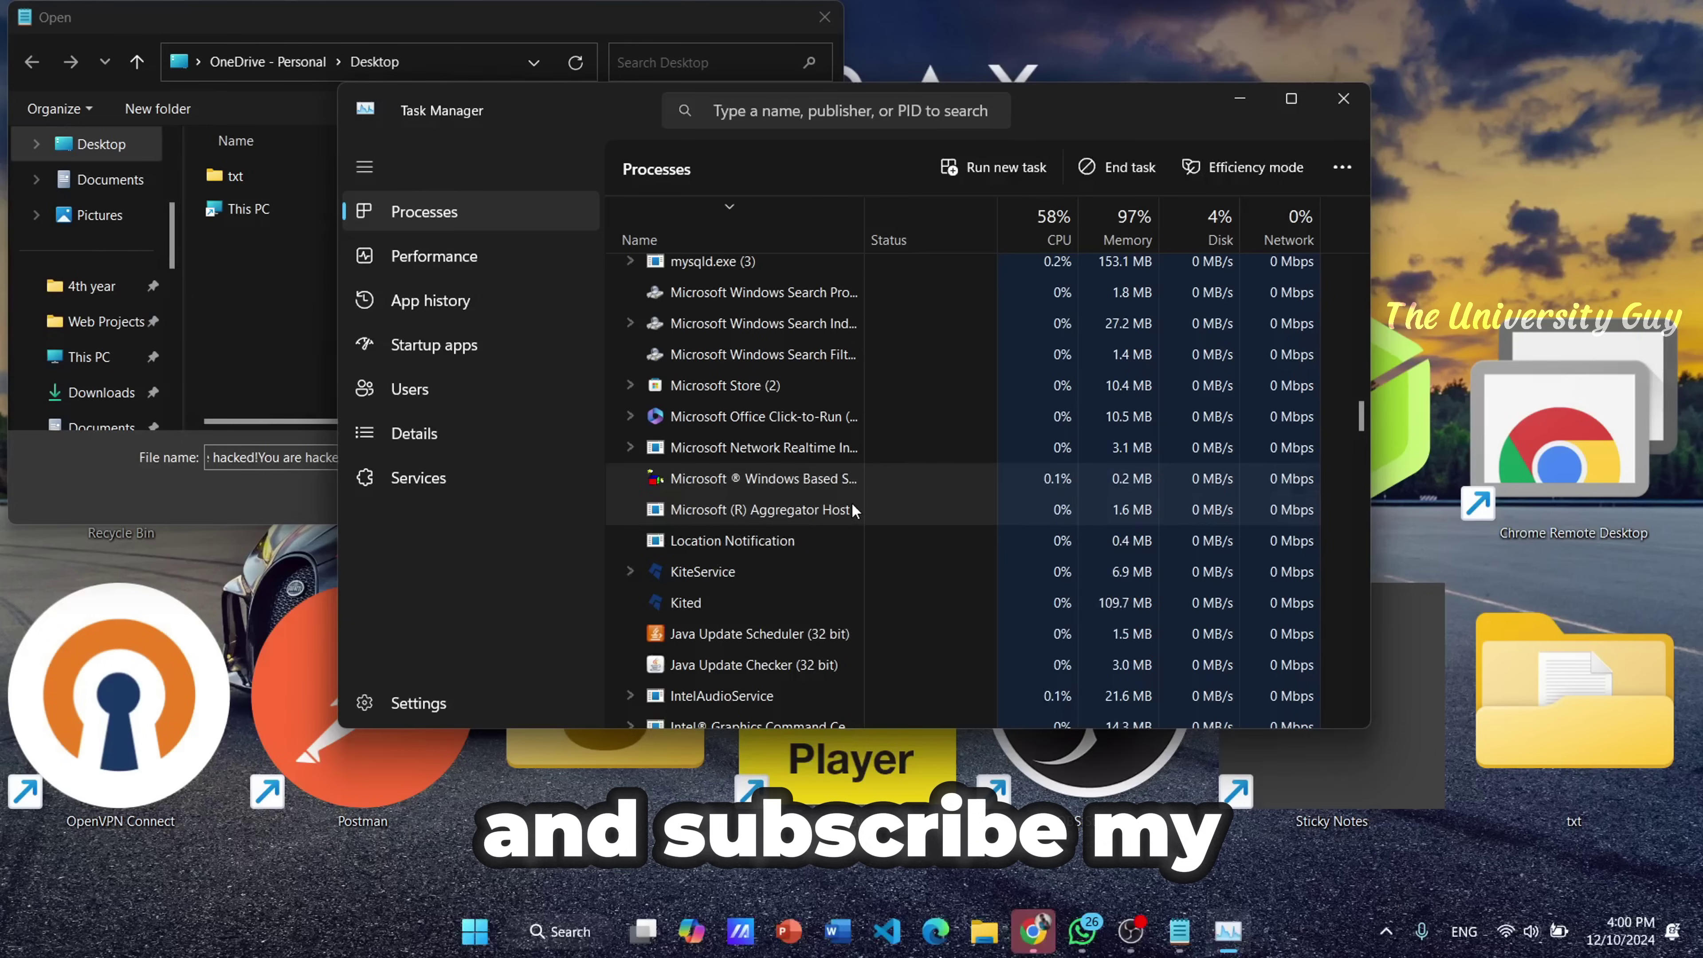
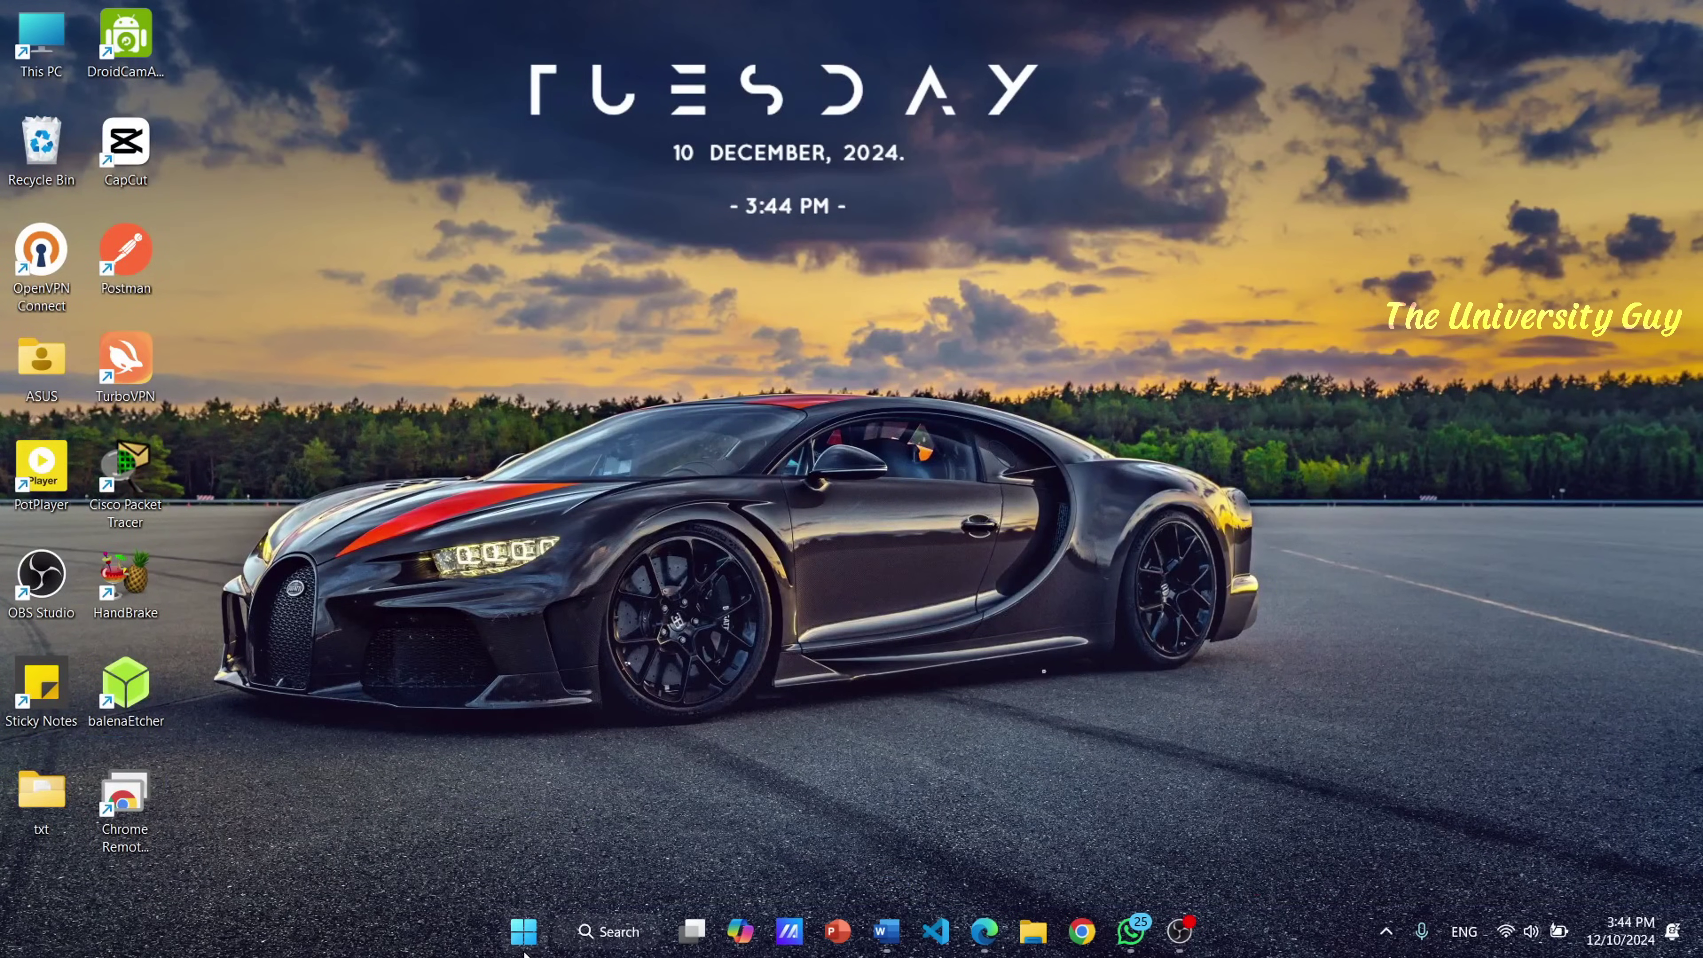
# - Open the Start menu to search for an app
pyautogui.click(524, 932)
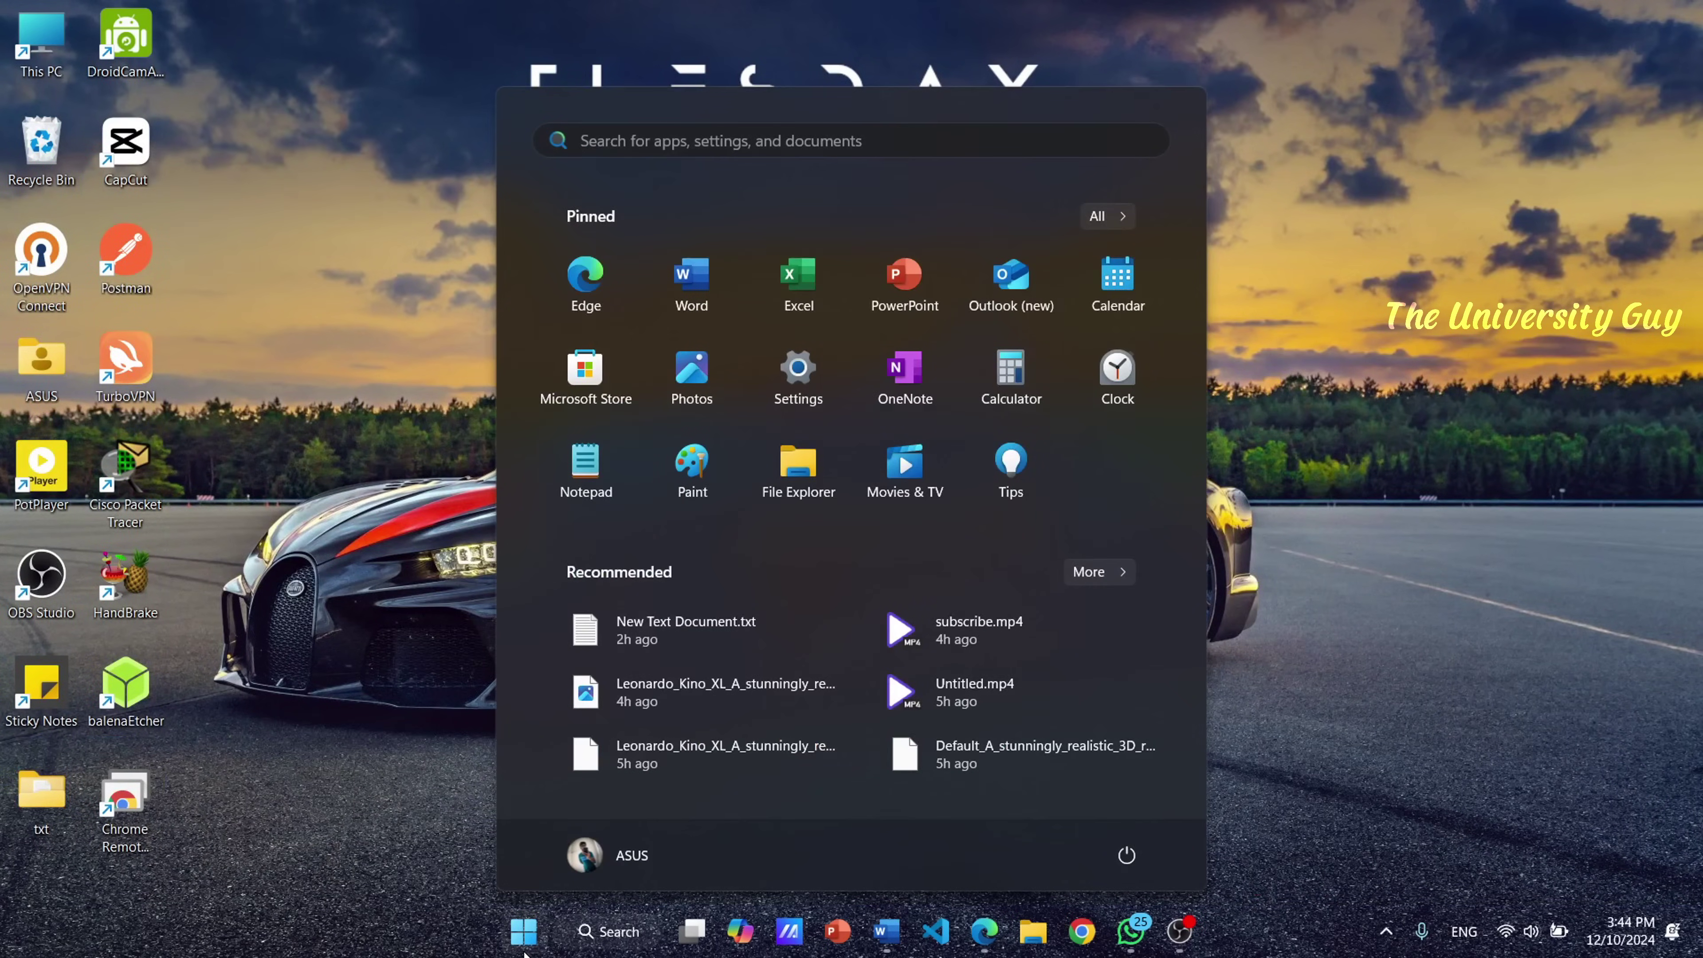
pyautogui.write('n')
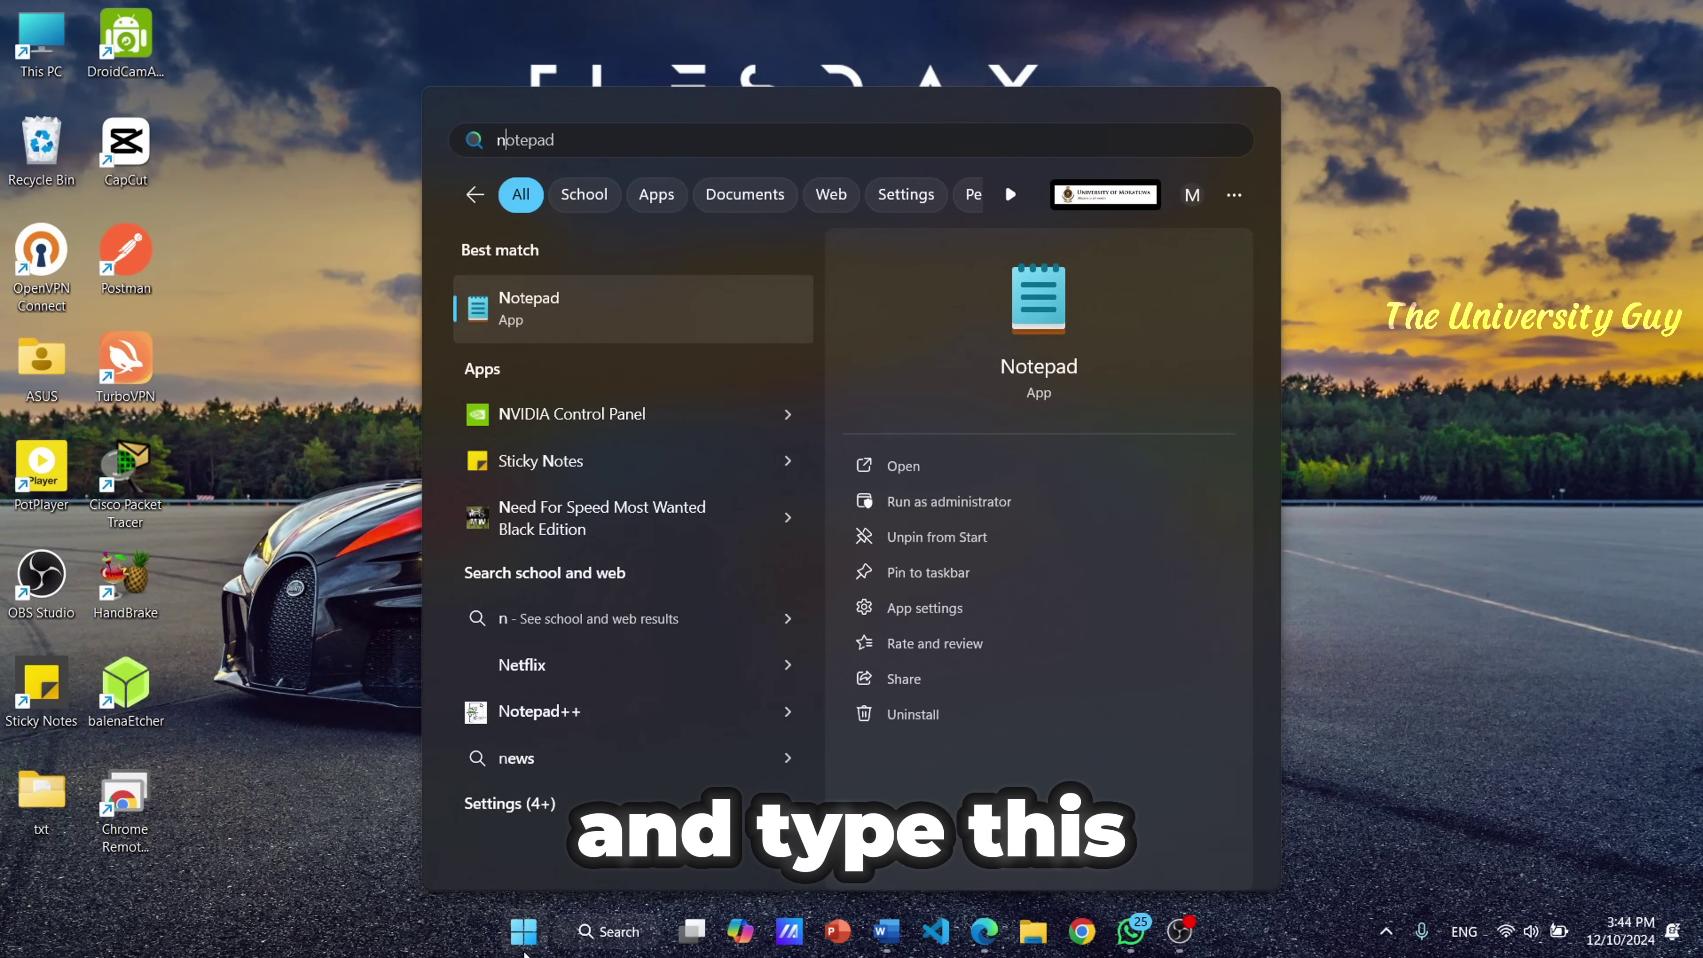
pyautogui.write('ote')
pyautogui.press('Return')
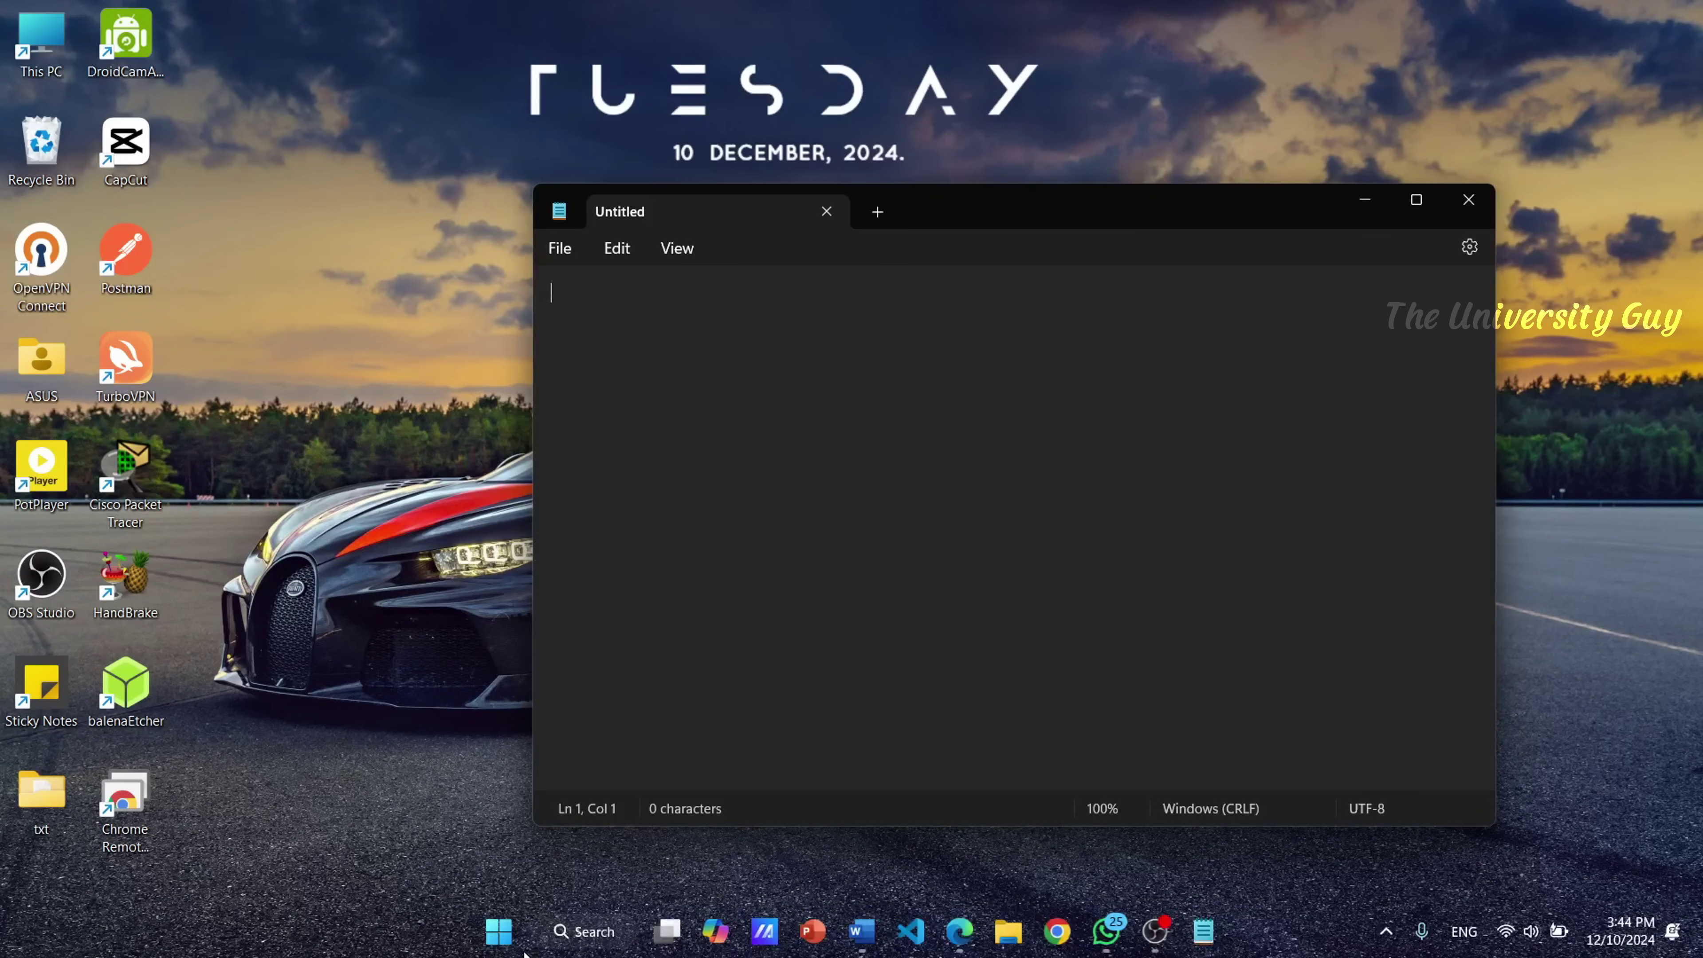
pyautogui.write('@echo off')
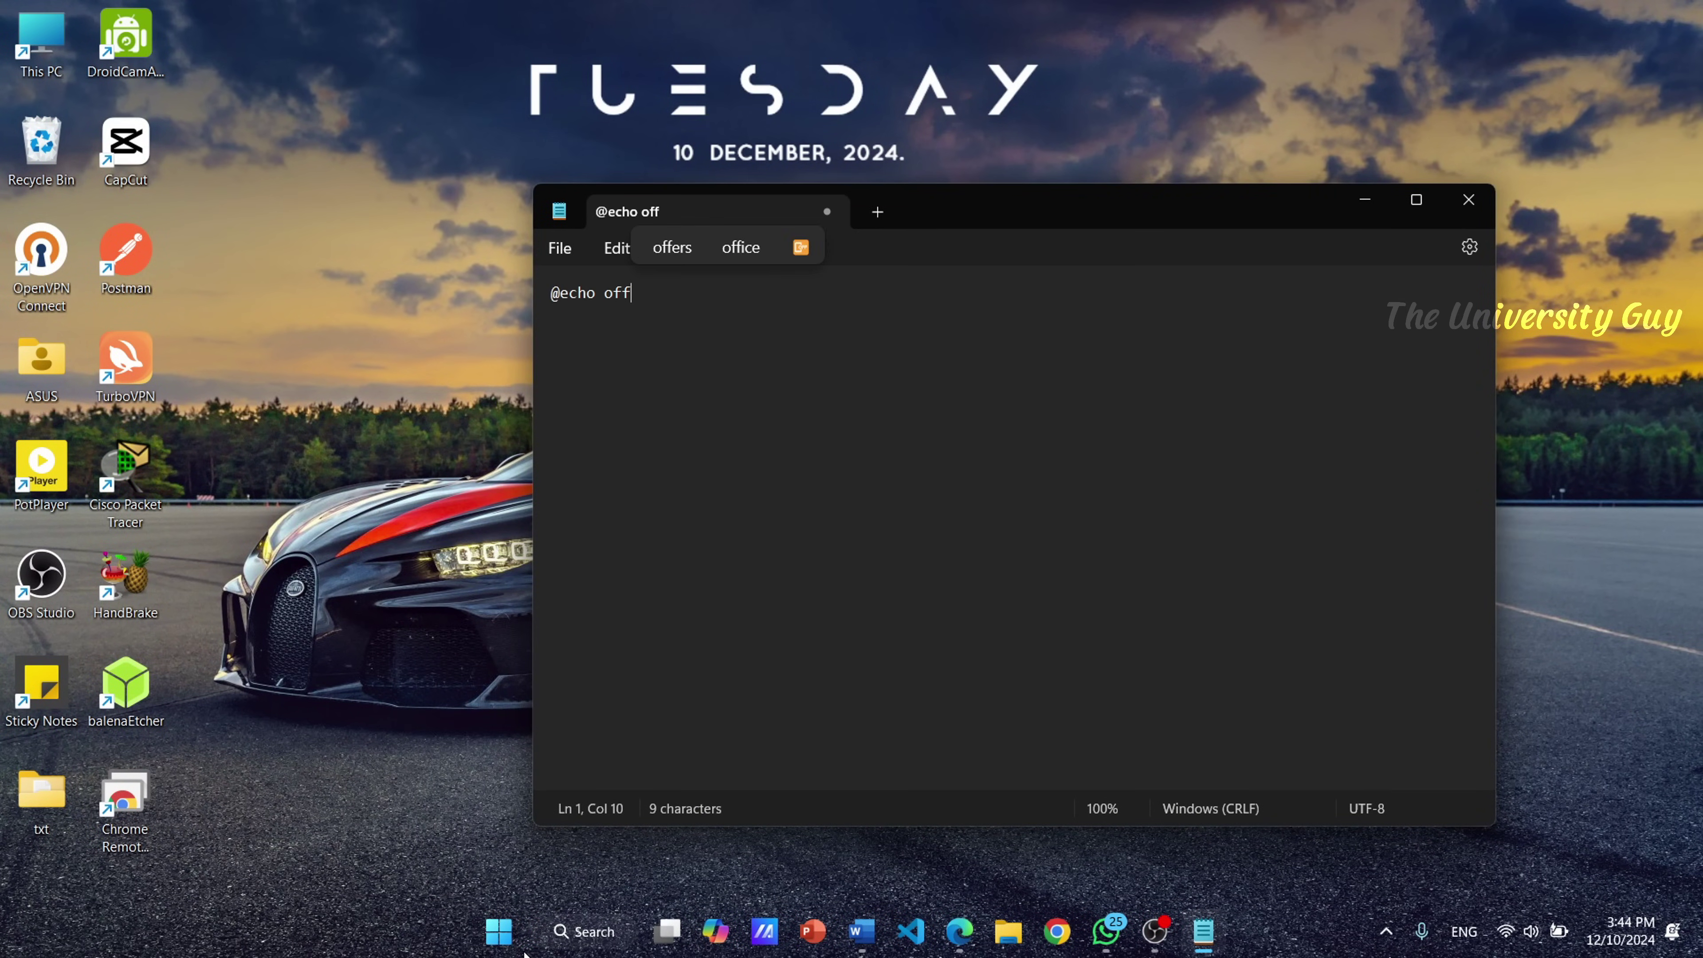
pyautogui.press('Return')
pyautogui.write('shutdown -')
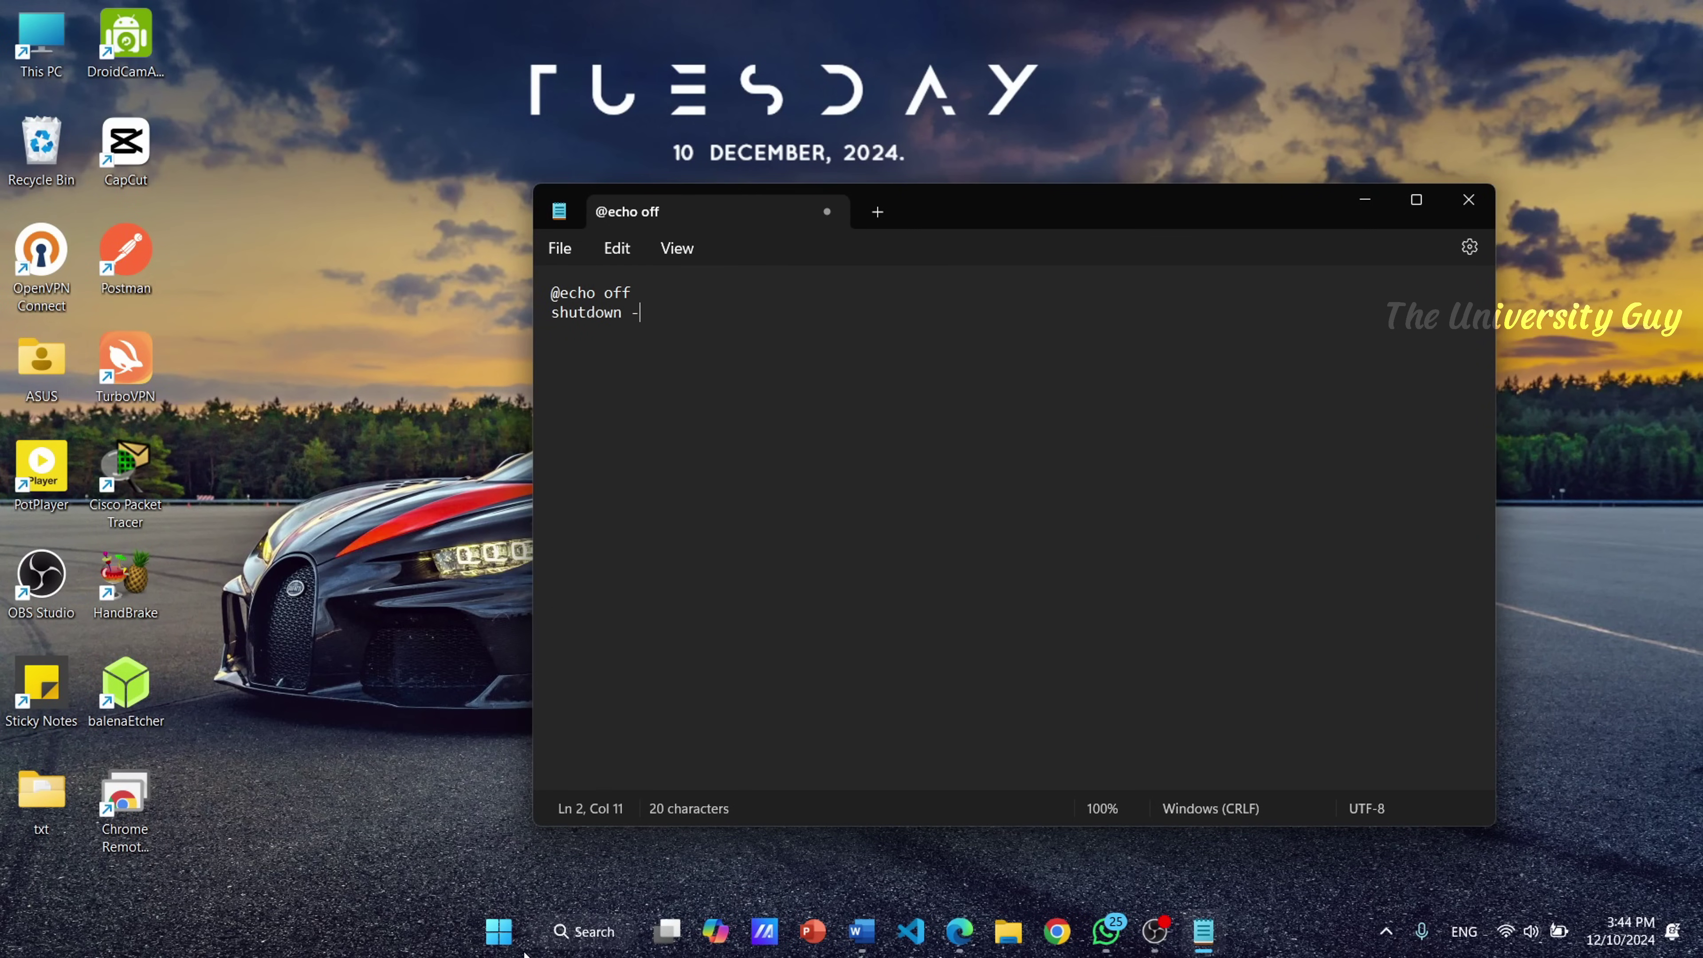
pyautogui.write('c ""')
pyautogui.write('ERROR')
pyautogui.write('!" -s')
# - Save As to the Desktop with type All files (*.*), replacing the file name with 'shut…'
pyautogui.click(568, 243)
pyautogui.click(620, 446)
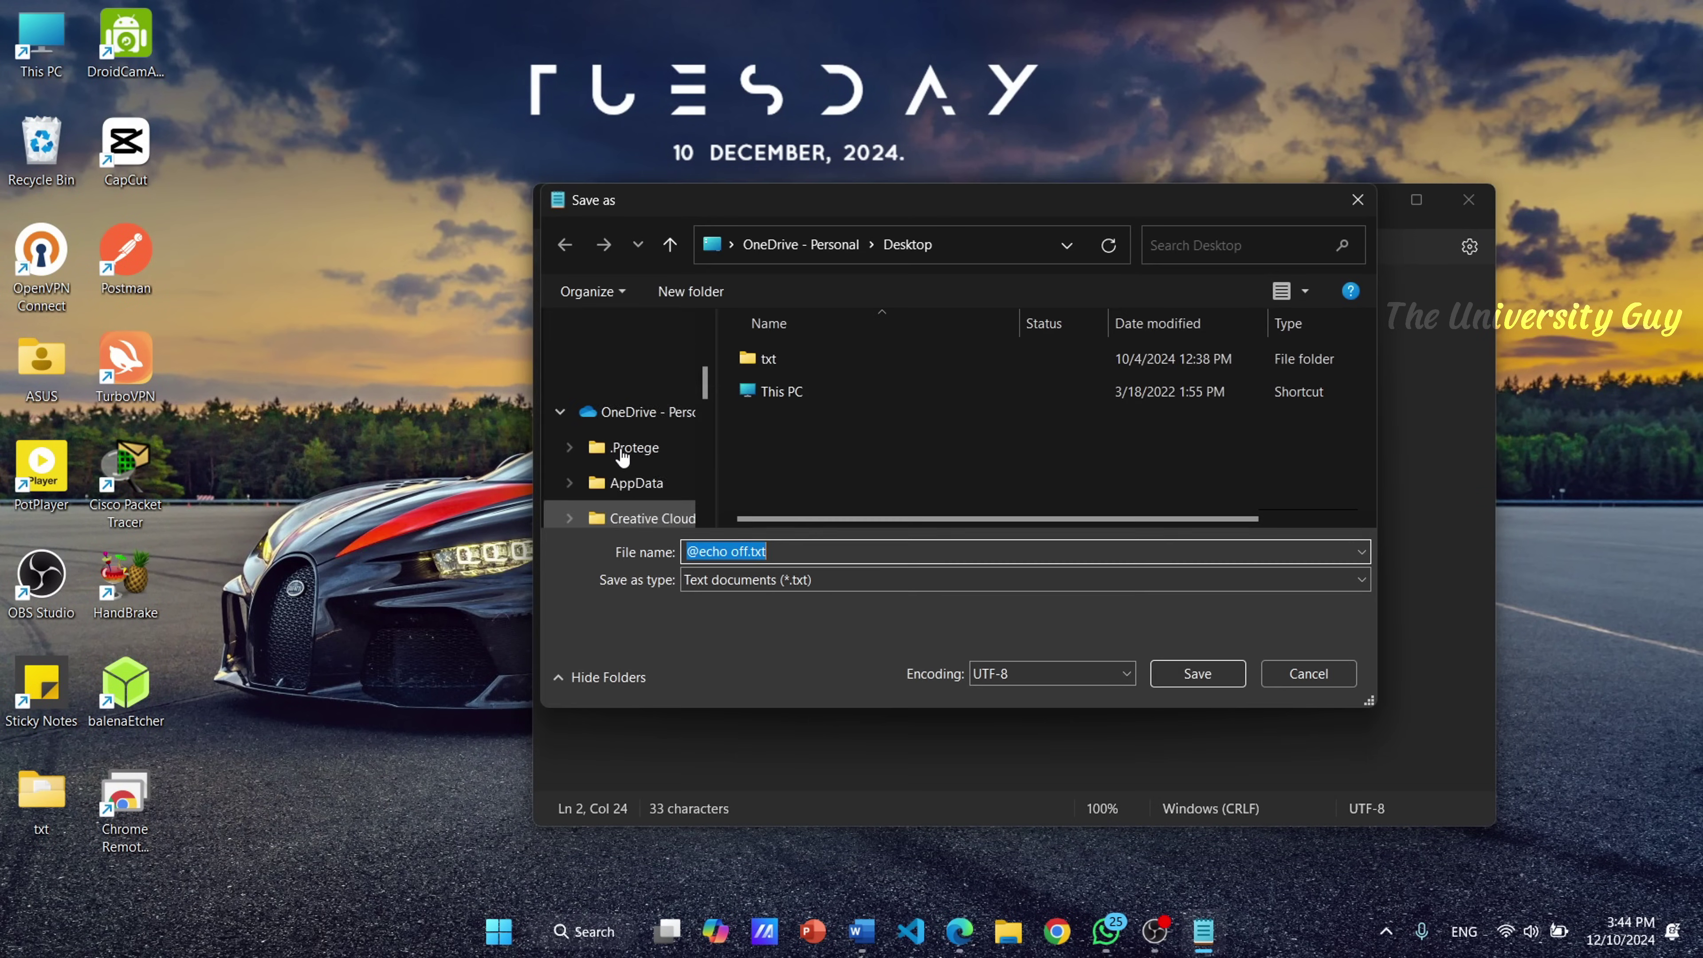
pyautogui.click(634, 328)
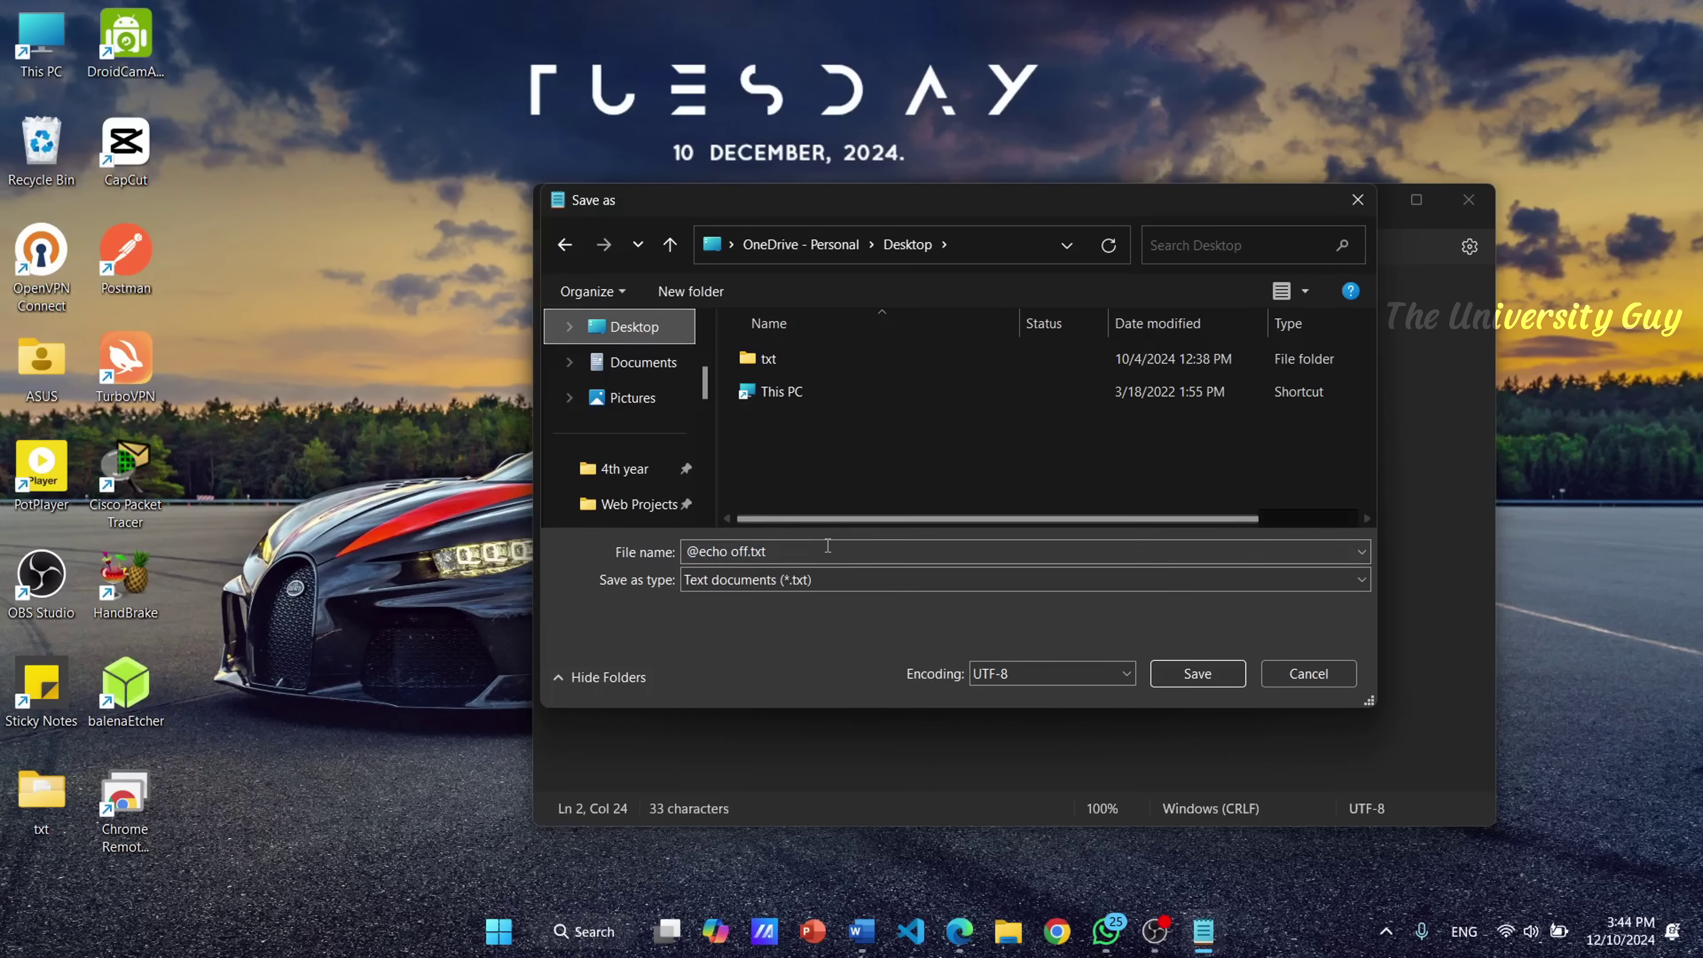
pyautogui.click(832, 581)
pyautogui.click(798, 618)
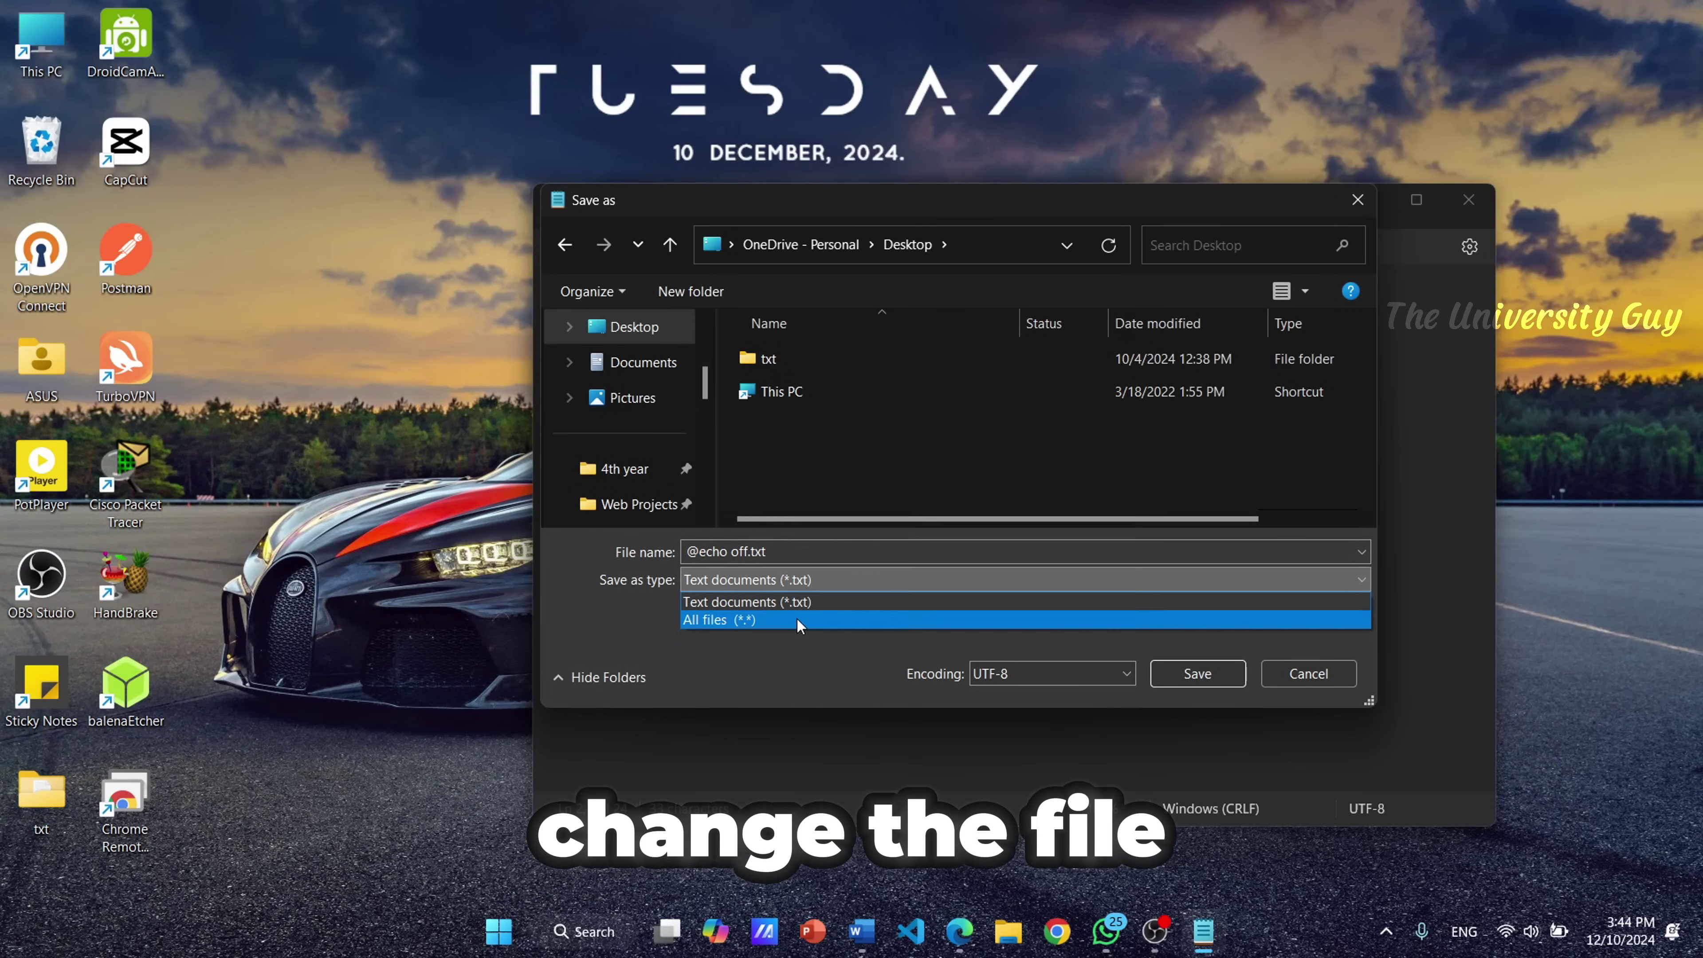
pyautogui.click(816, 545)
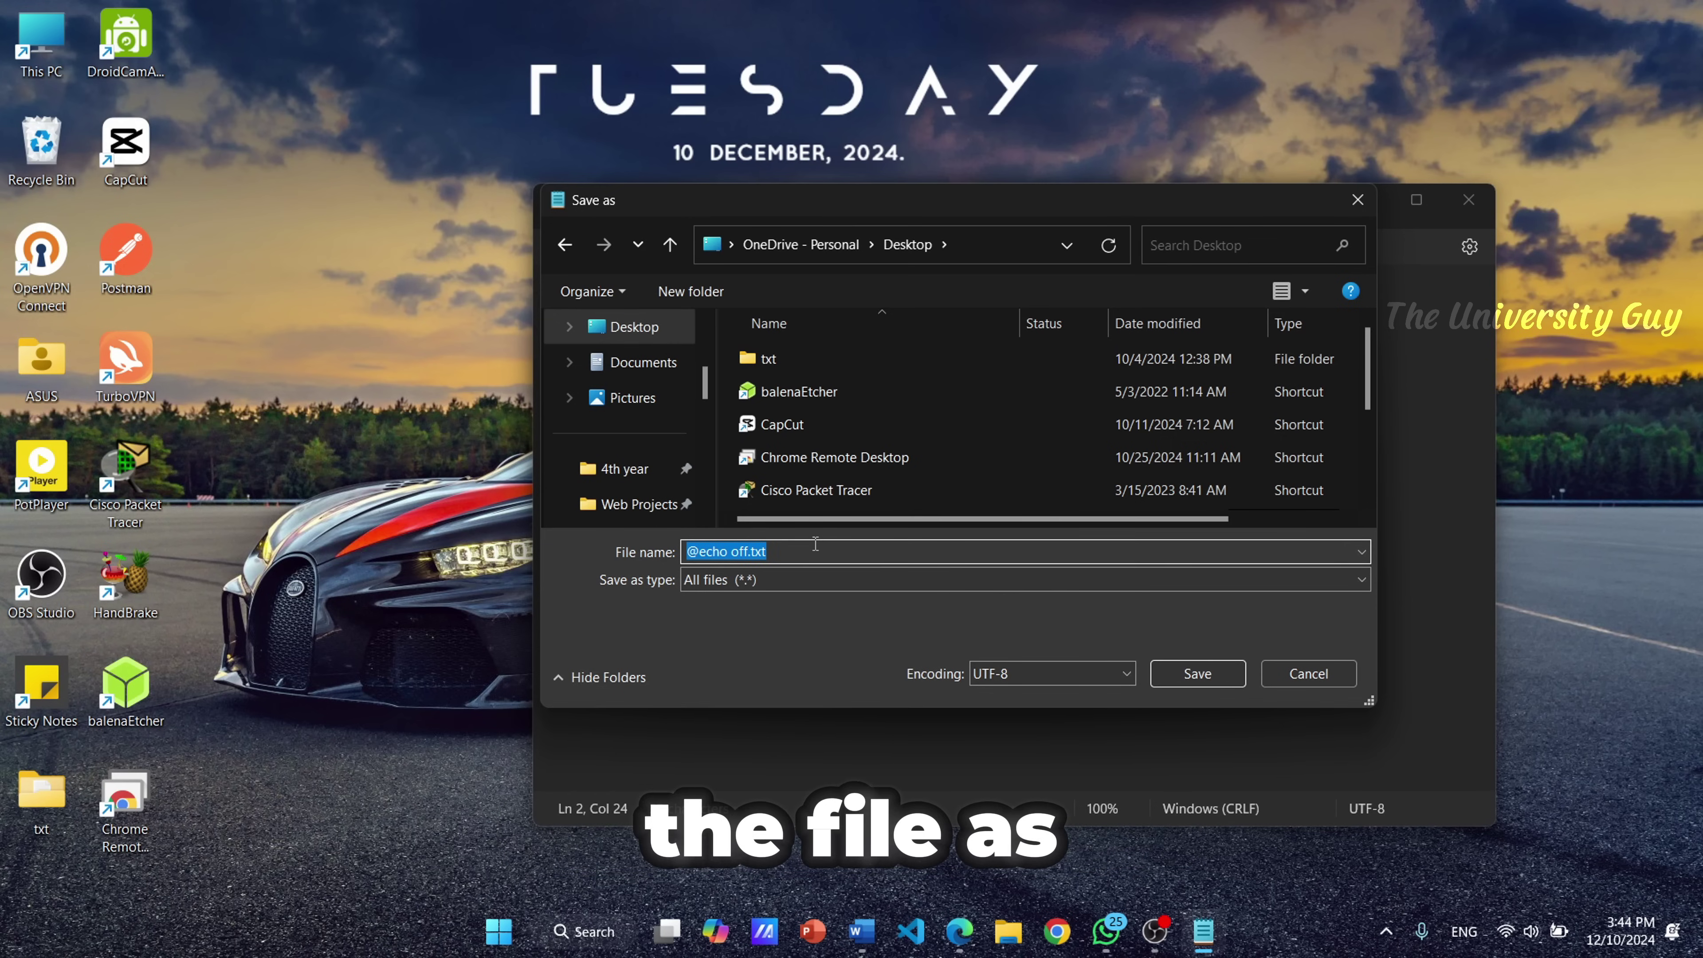
pyautogui.write('shut')
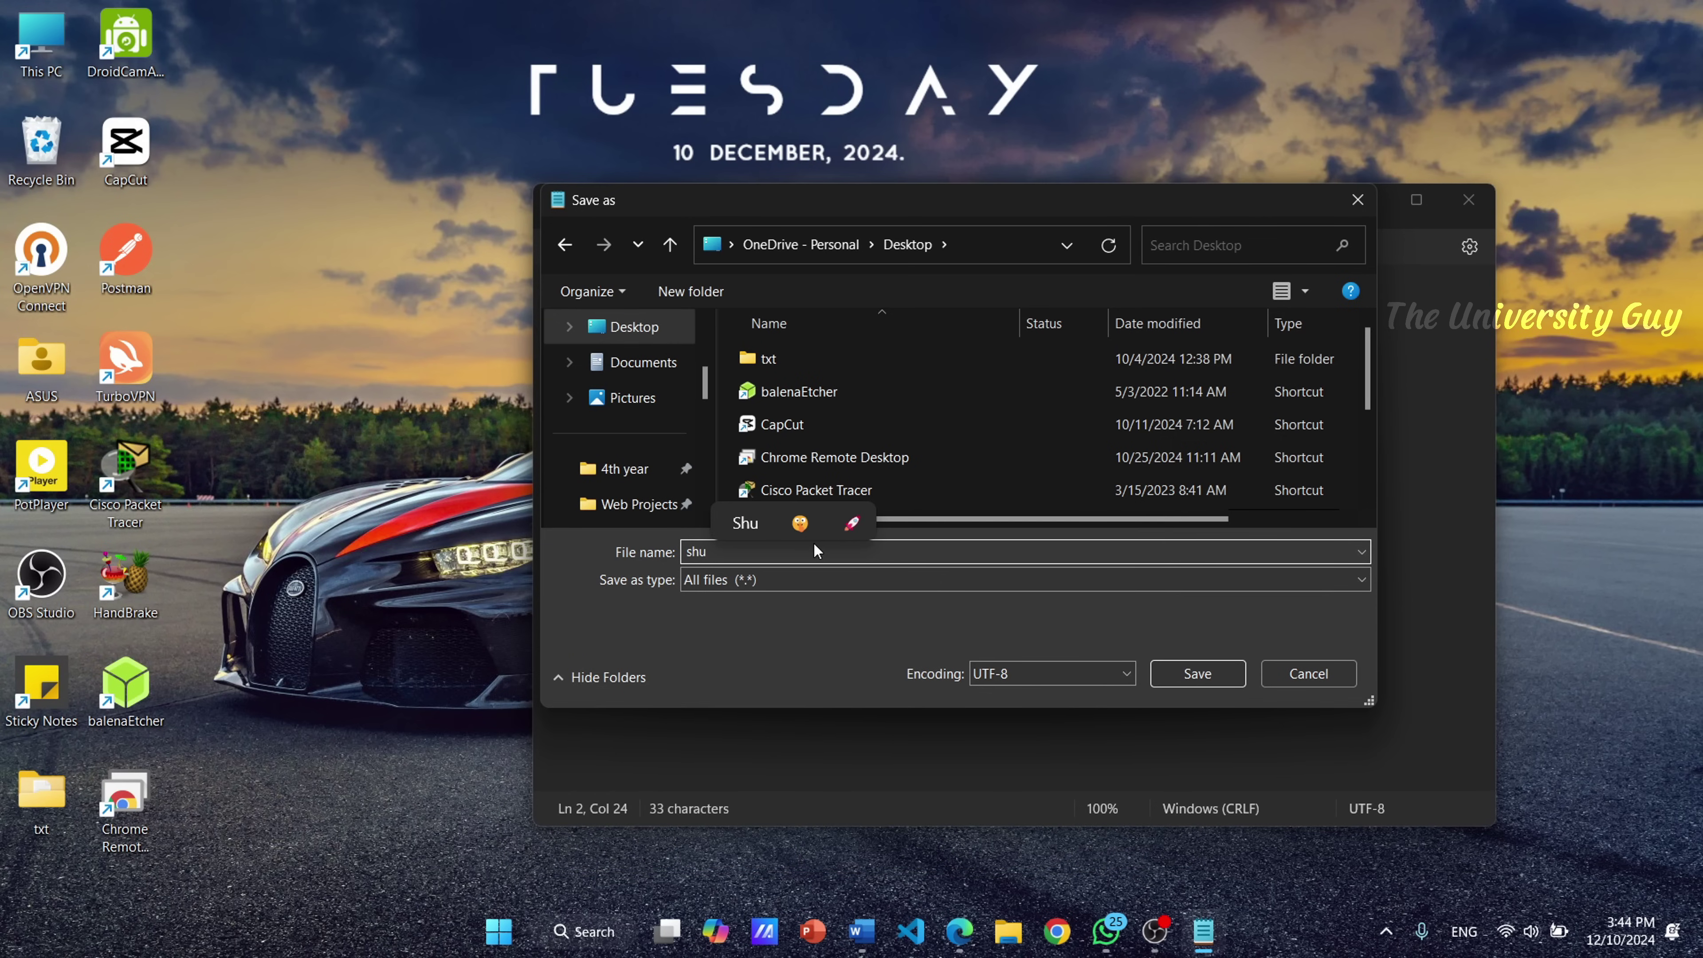
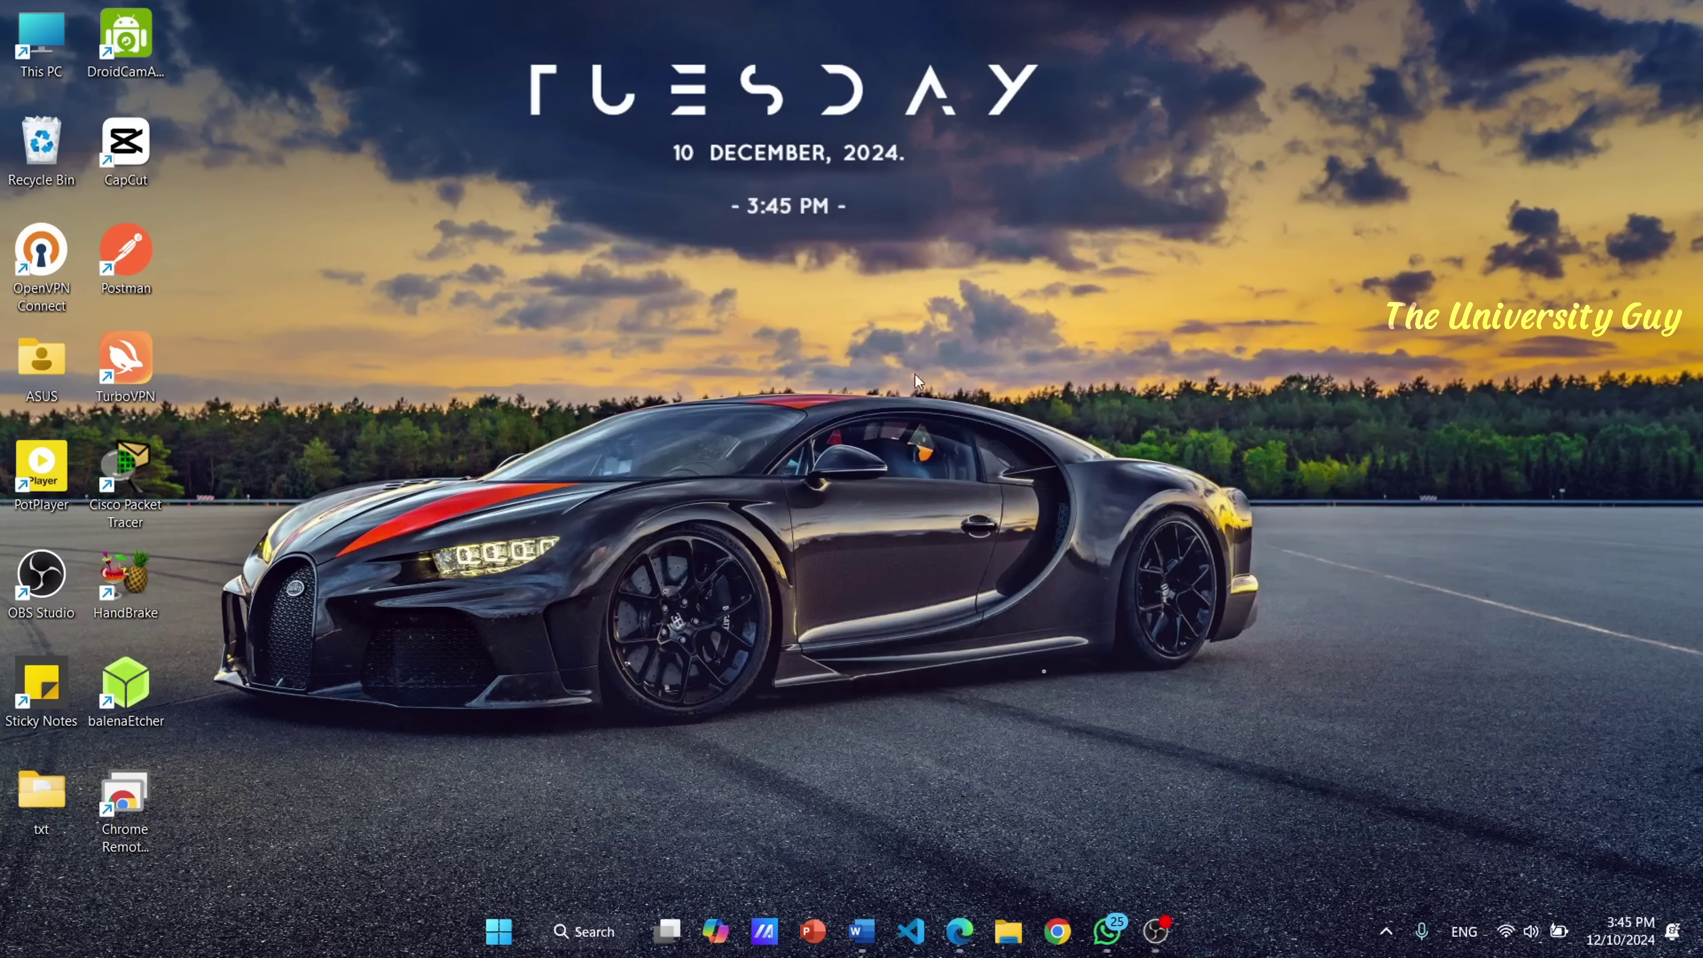
# - Refresh the desktop, drag shutdownVirus.bat to the centre, and run it to trigger the sign-out warning
pyautogui.rightClick(685, 405)
pyautogui.click(758, 489)
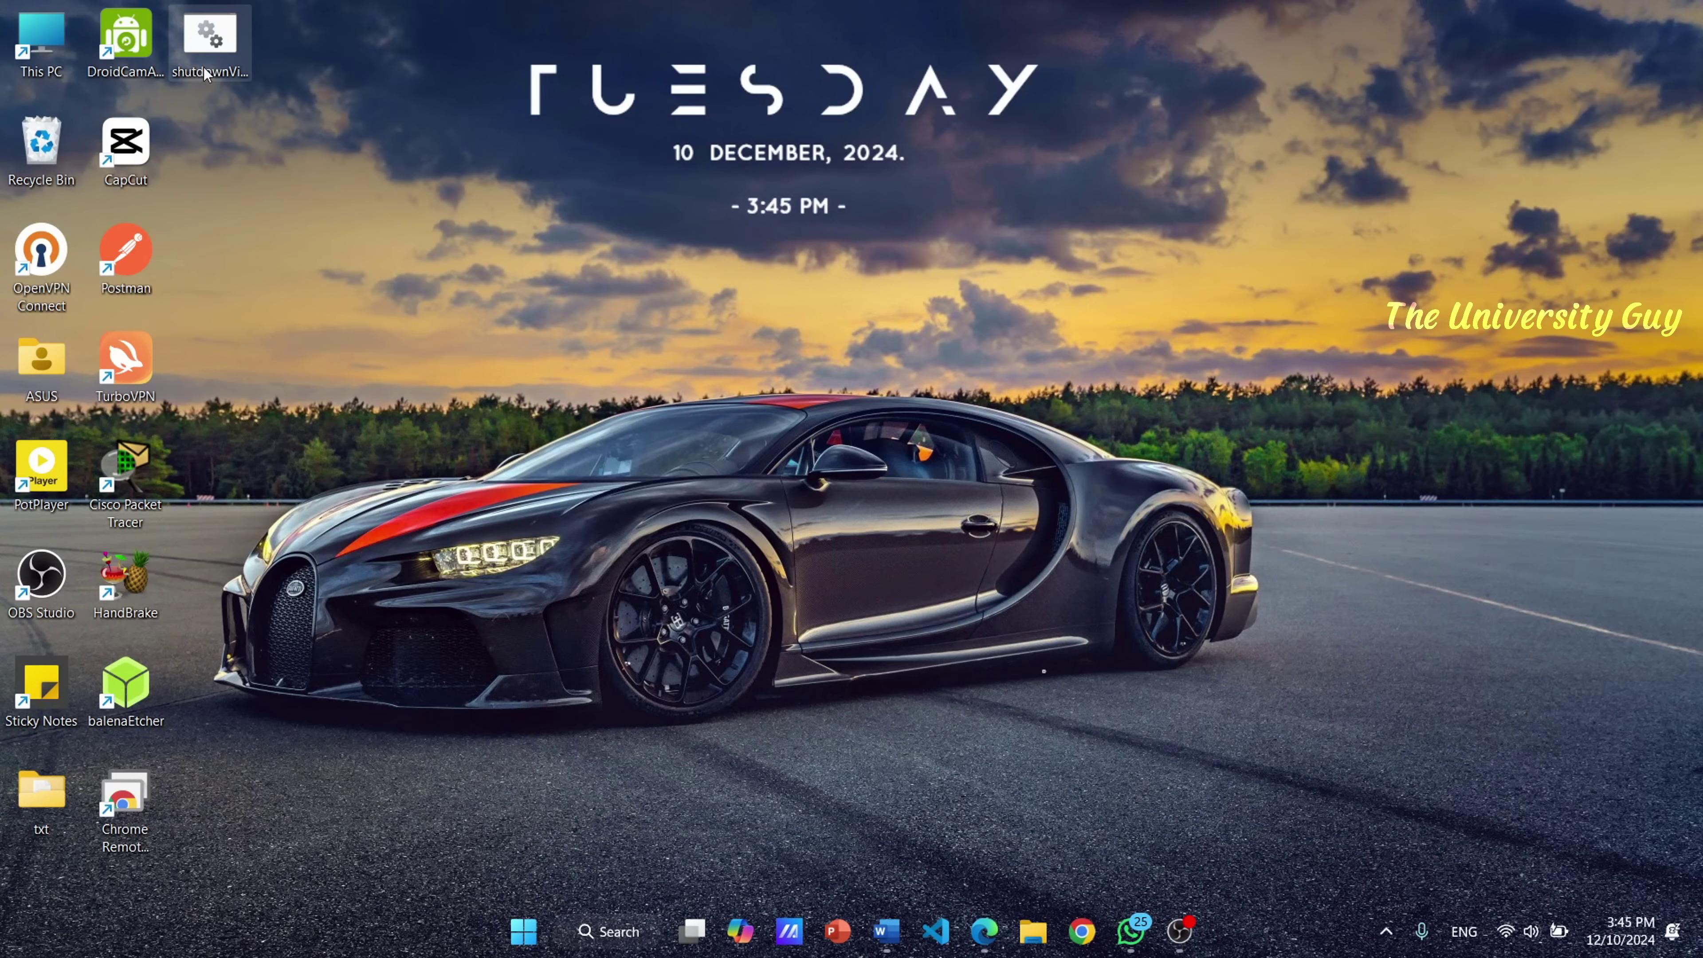
pyautogui.moveTo(210, 47); pyautogui.dragTo(419, 307)
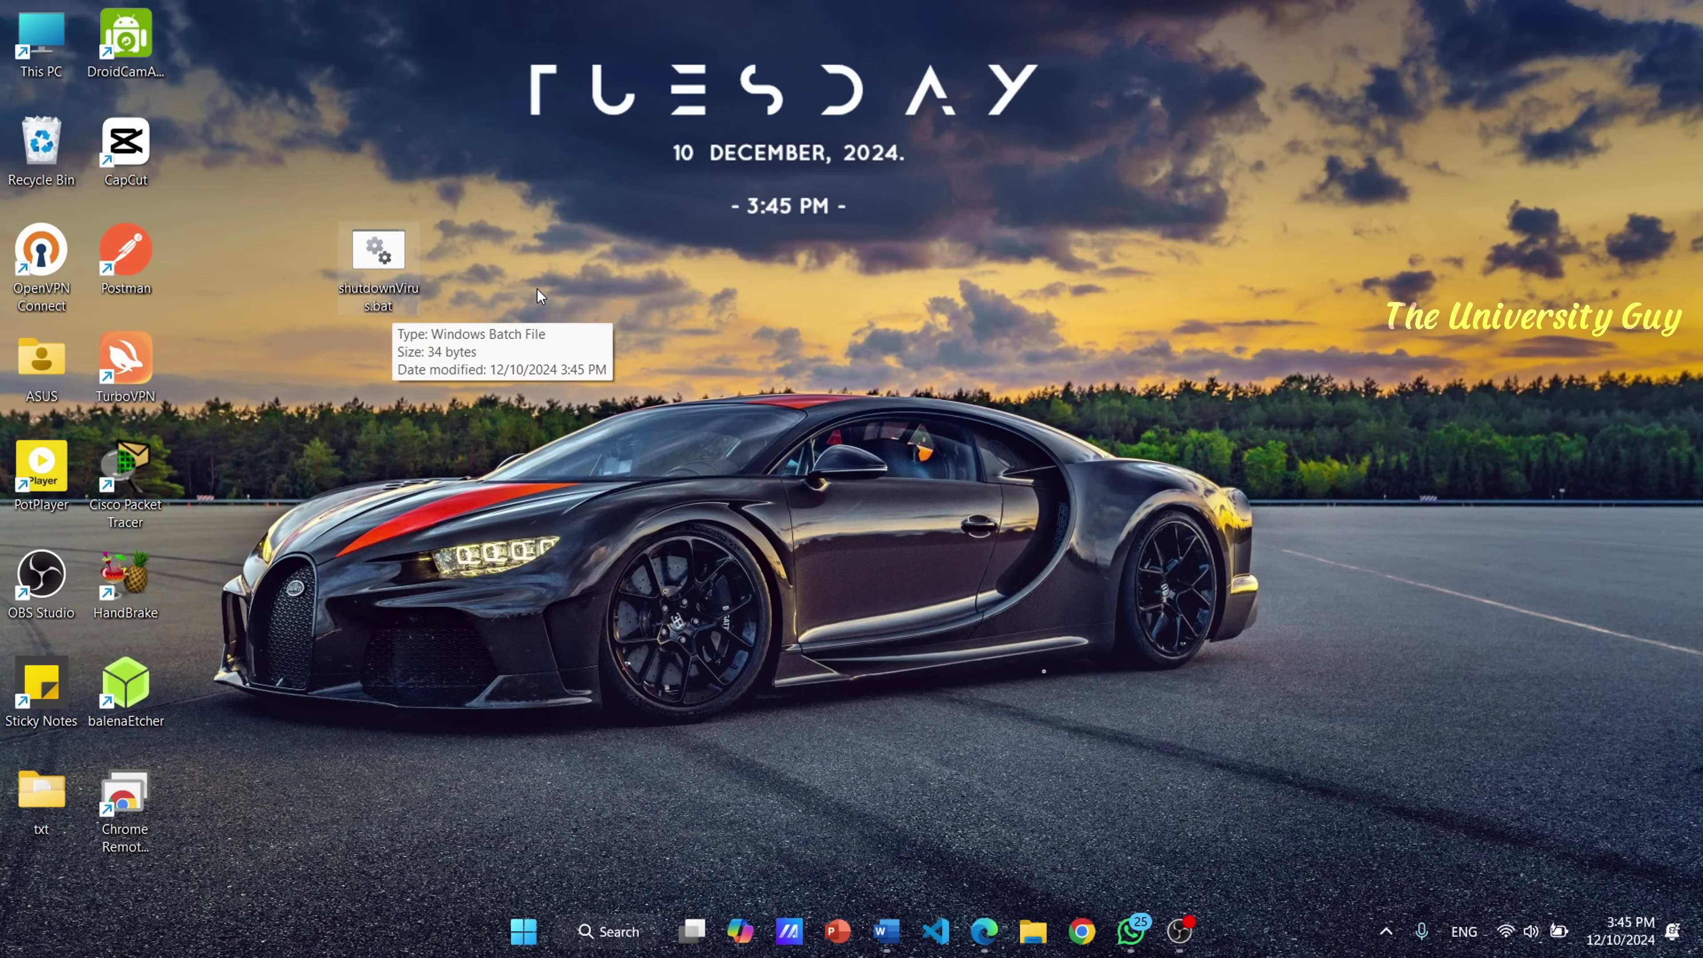
pyautogui.doubleClick(395, 269)
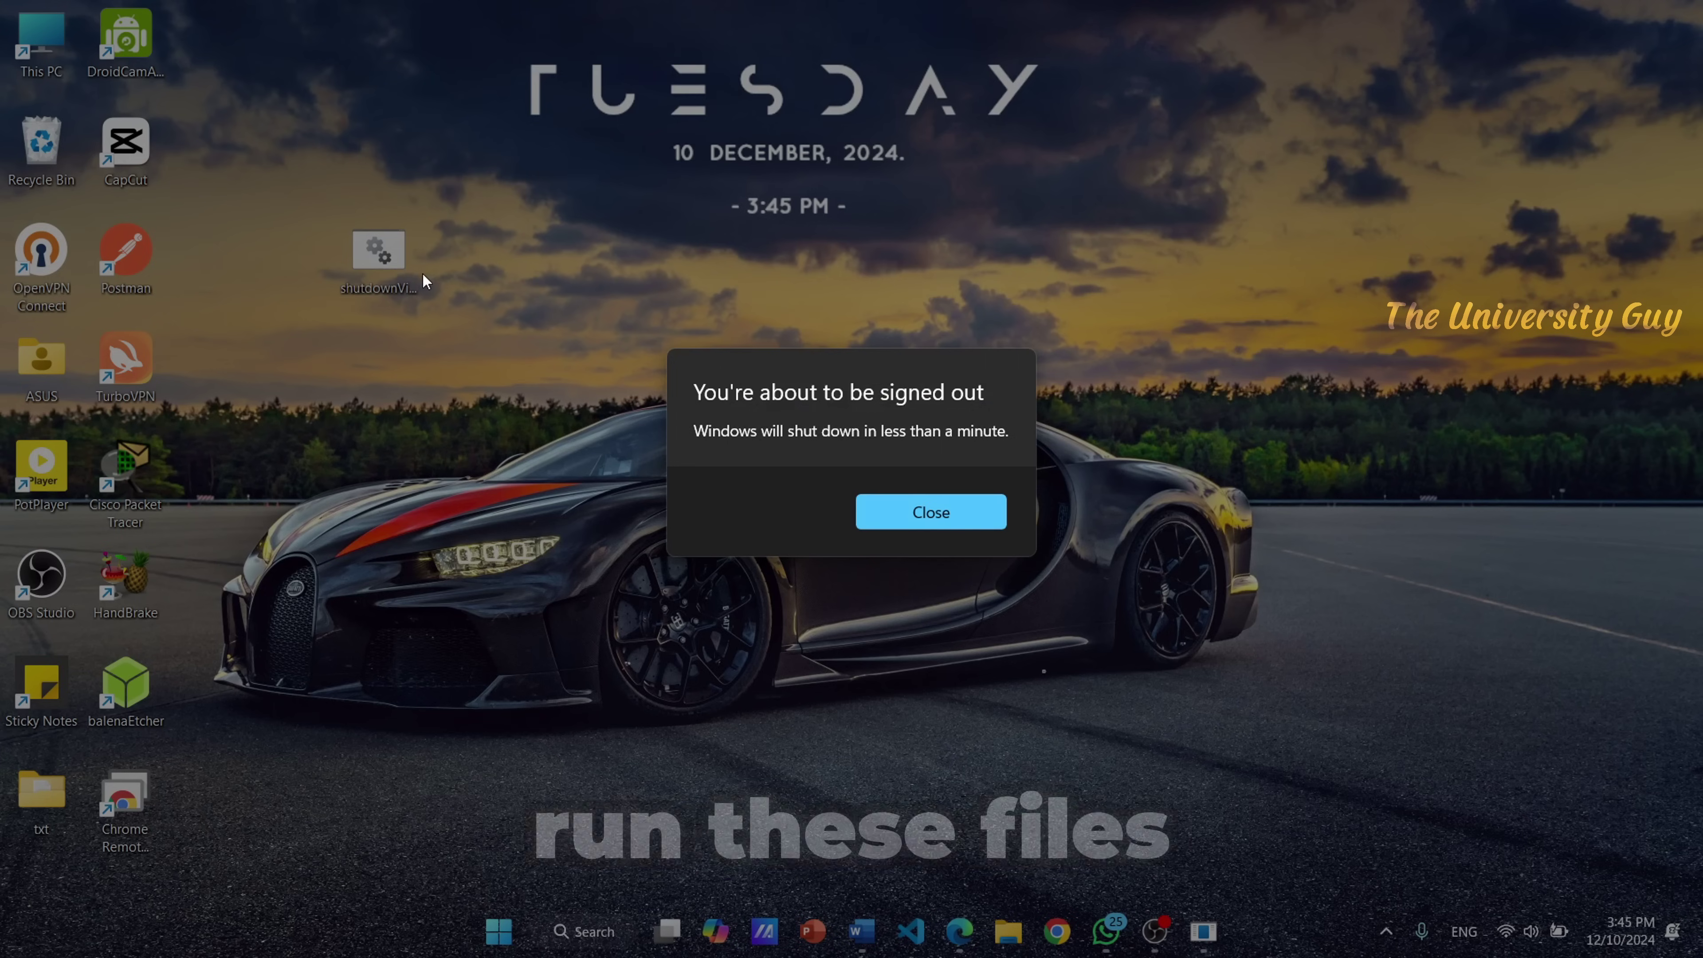
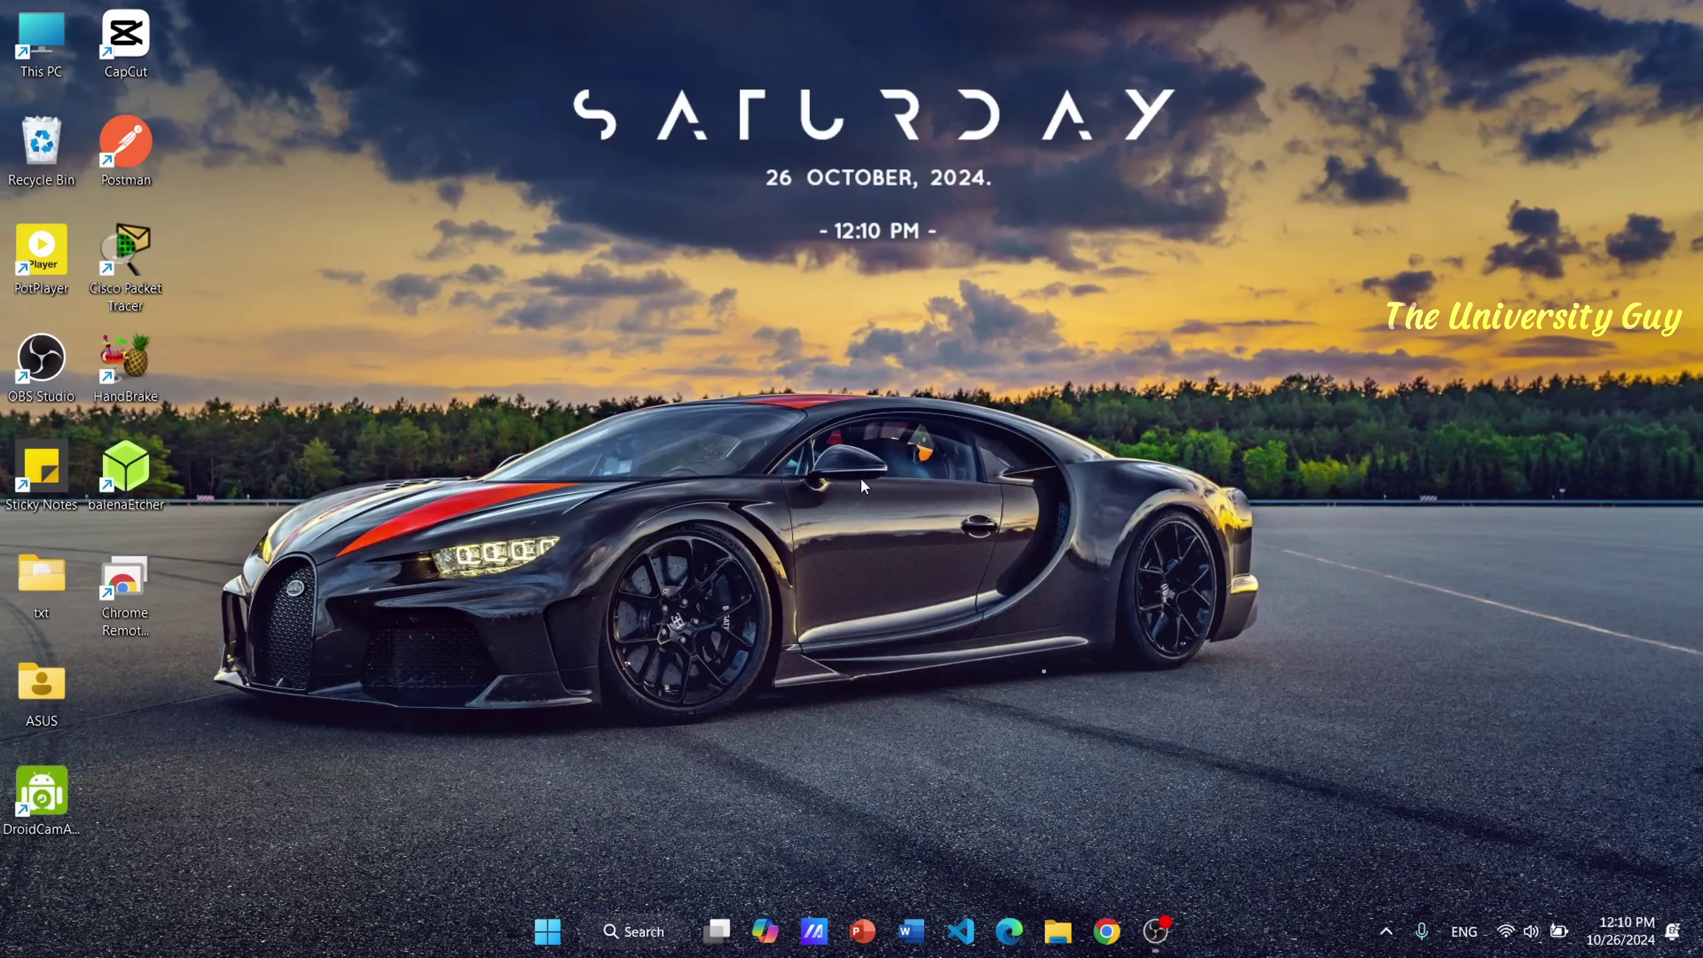
# - Add a blank 'New Text Document.txt' to the Windows desktop from the desktop's New menu
pyautogui.rightClick(861, 477)
pyautogui.moveTo(1060, 339)
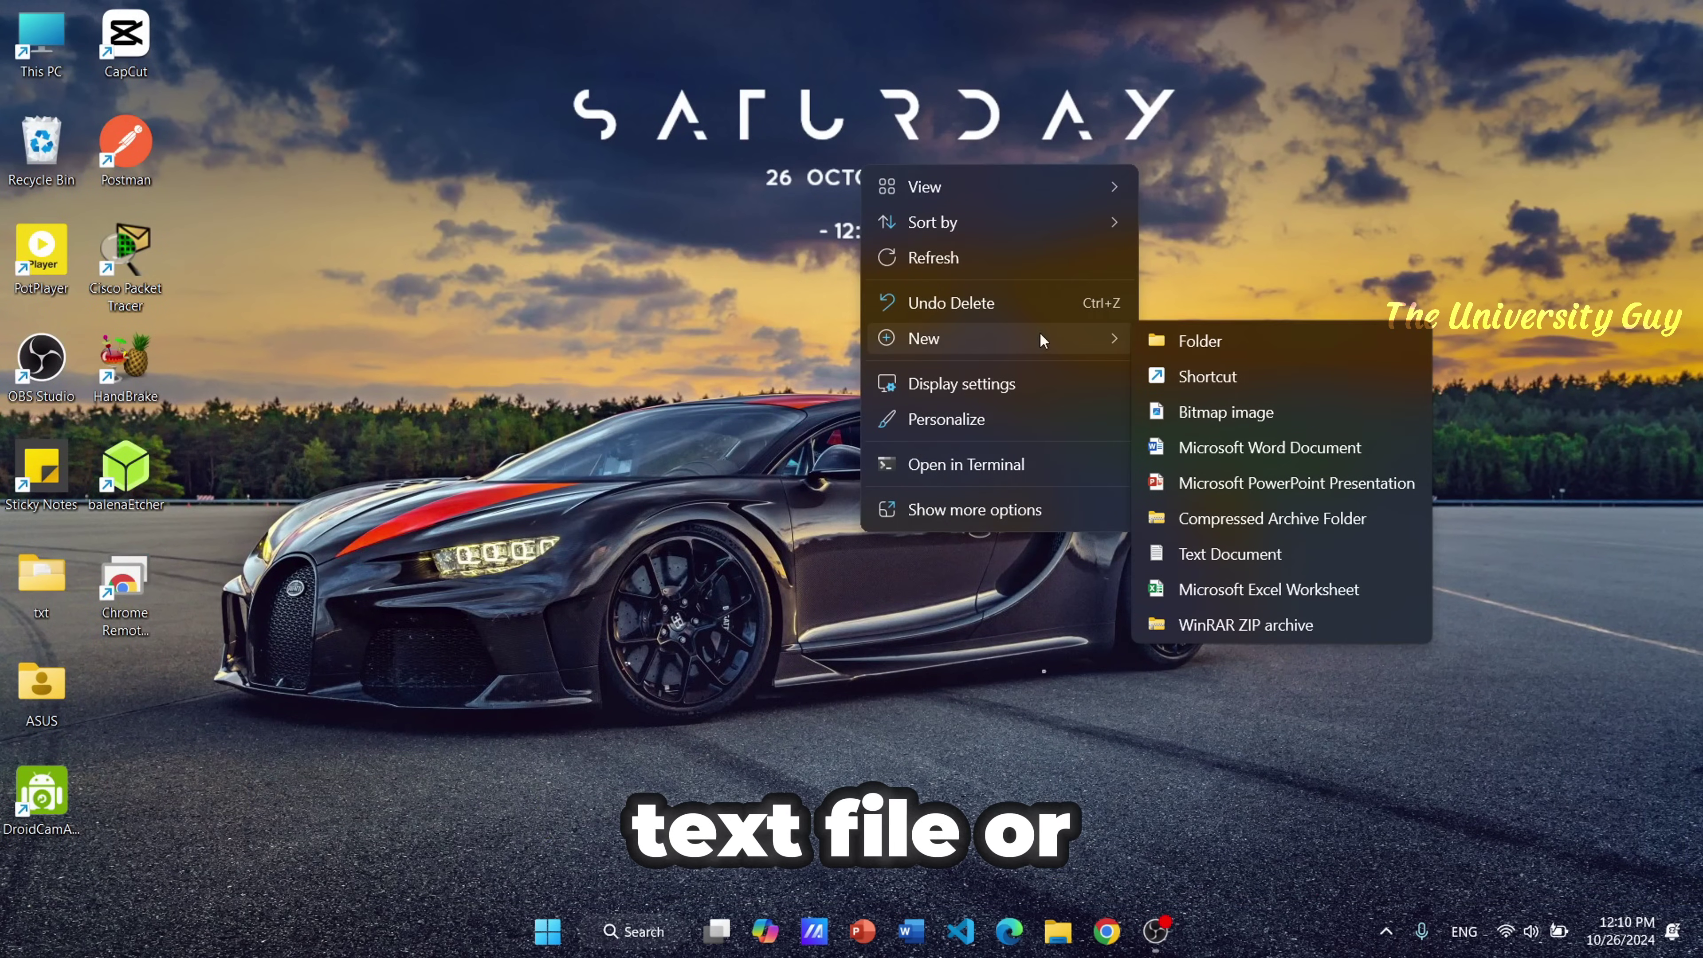
pyautogui.click(1240, 551)
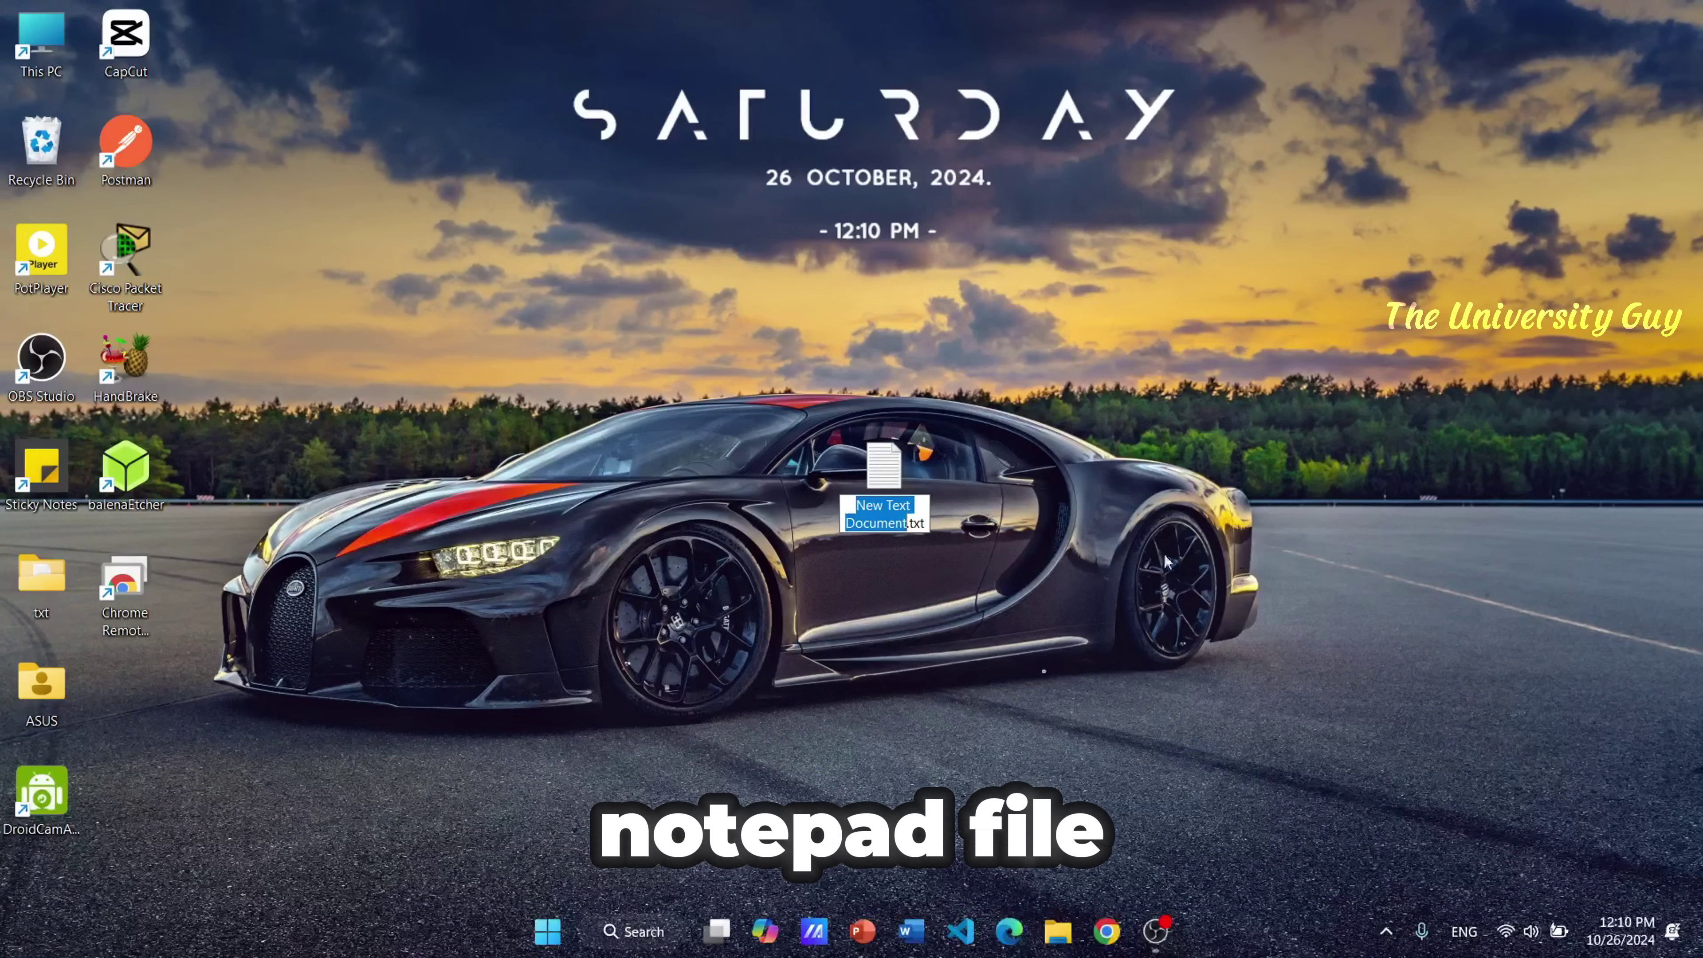
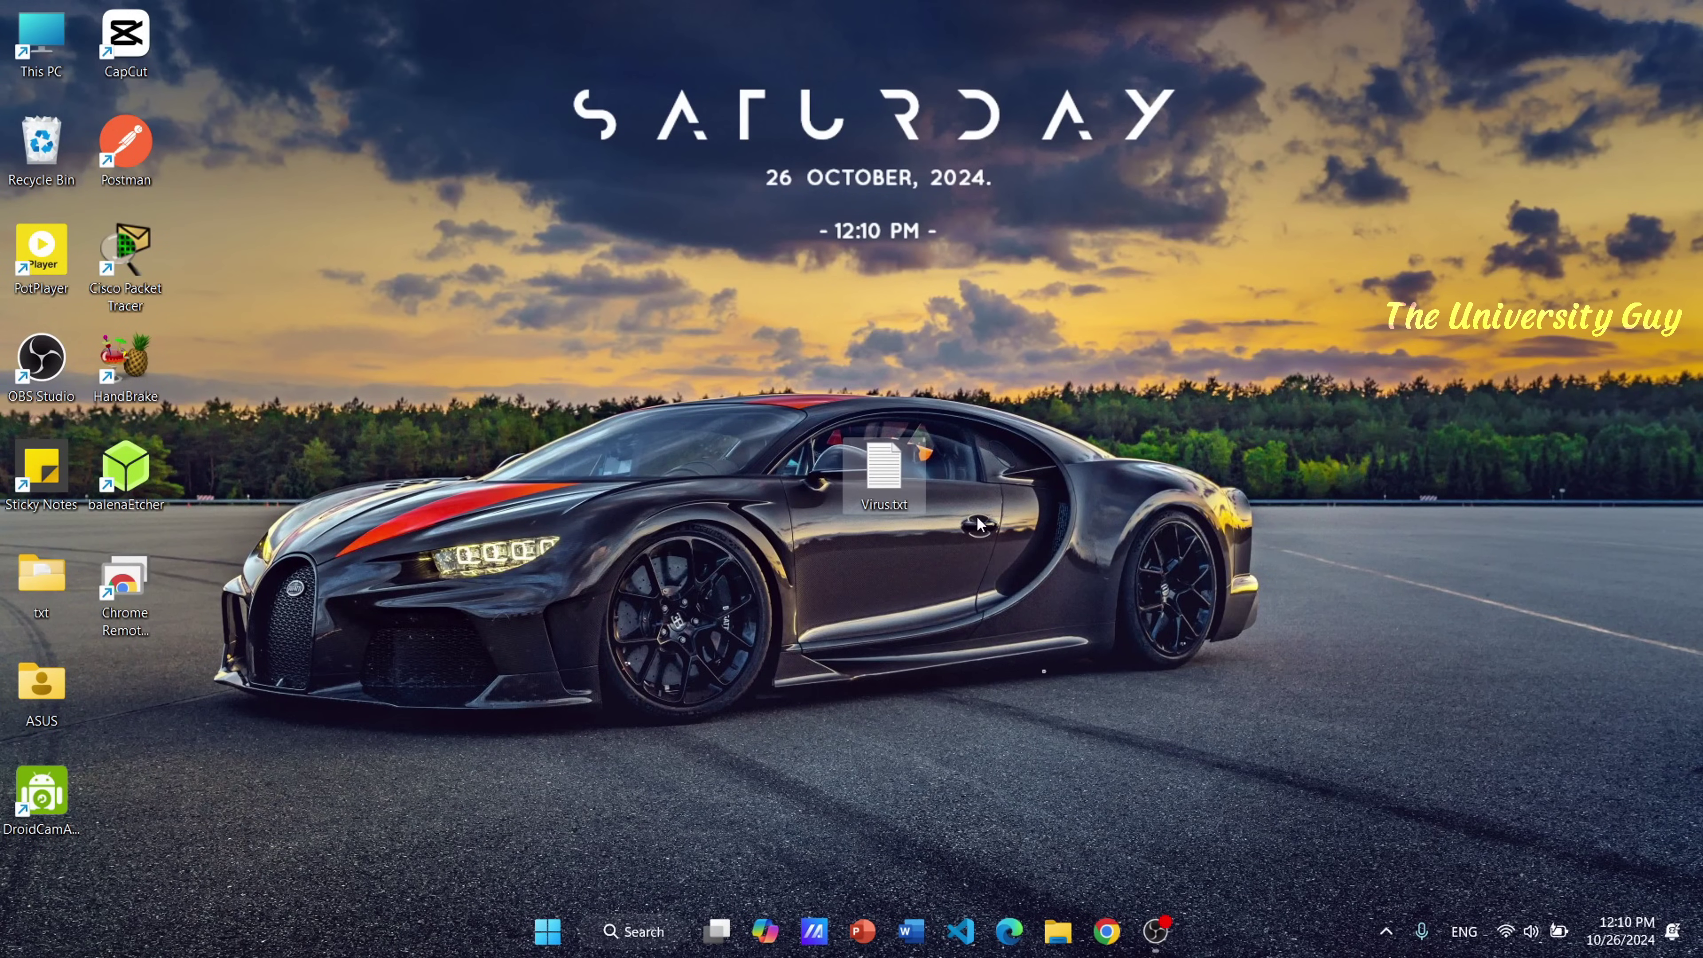
# - Move the Virus.txt icon lower on the desktop and open the empty file in Notepad
pyautogui.moveTo(884, 473); pyautogui.dragTo(903, 694)
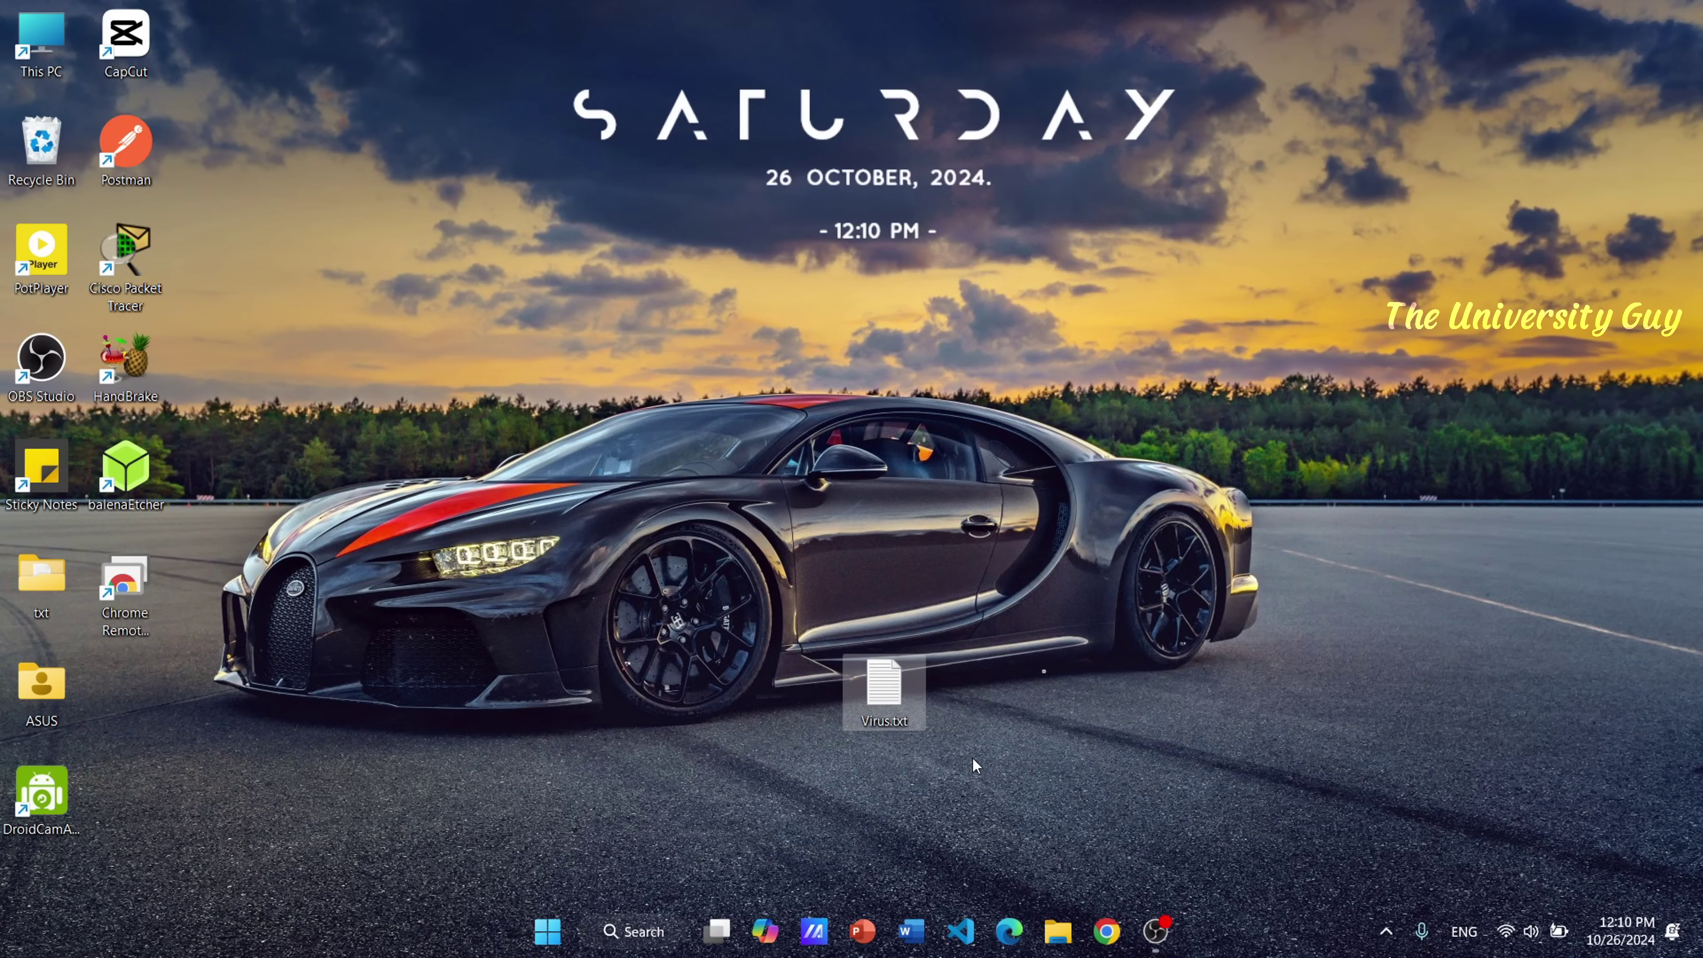
pyautogui.doubleClick(874, 706)
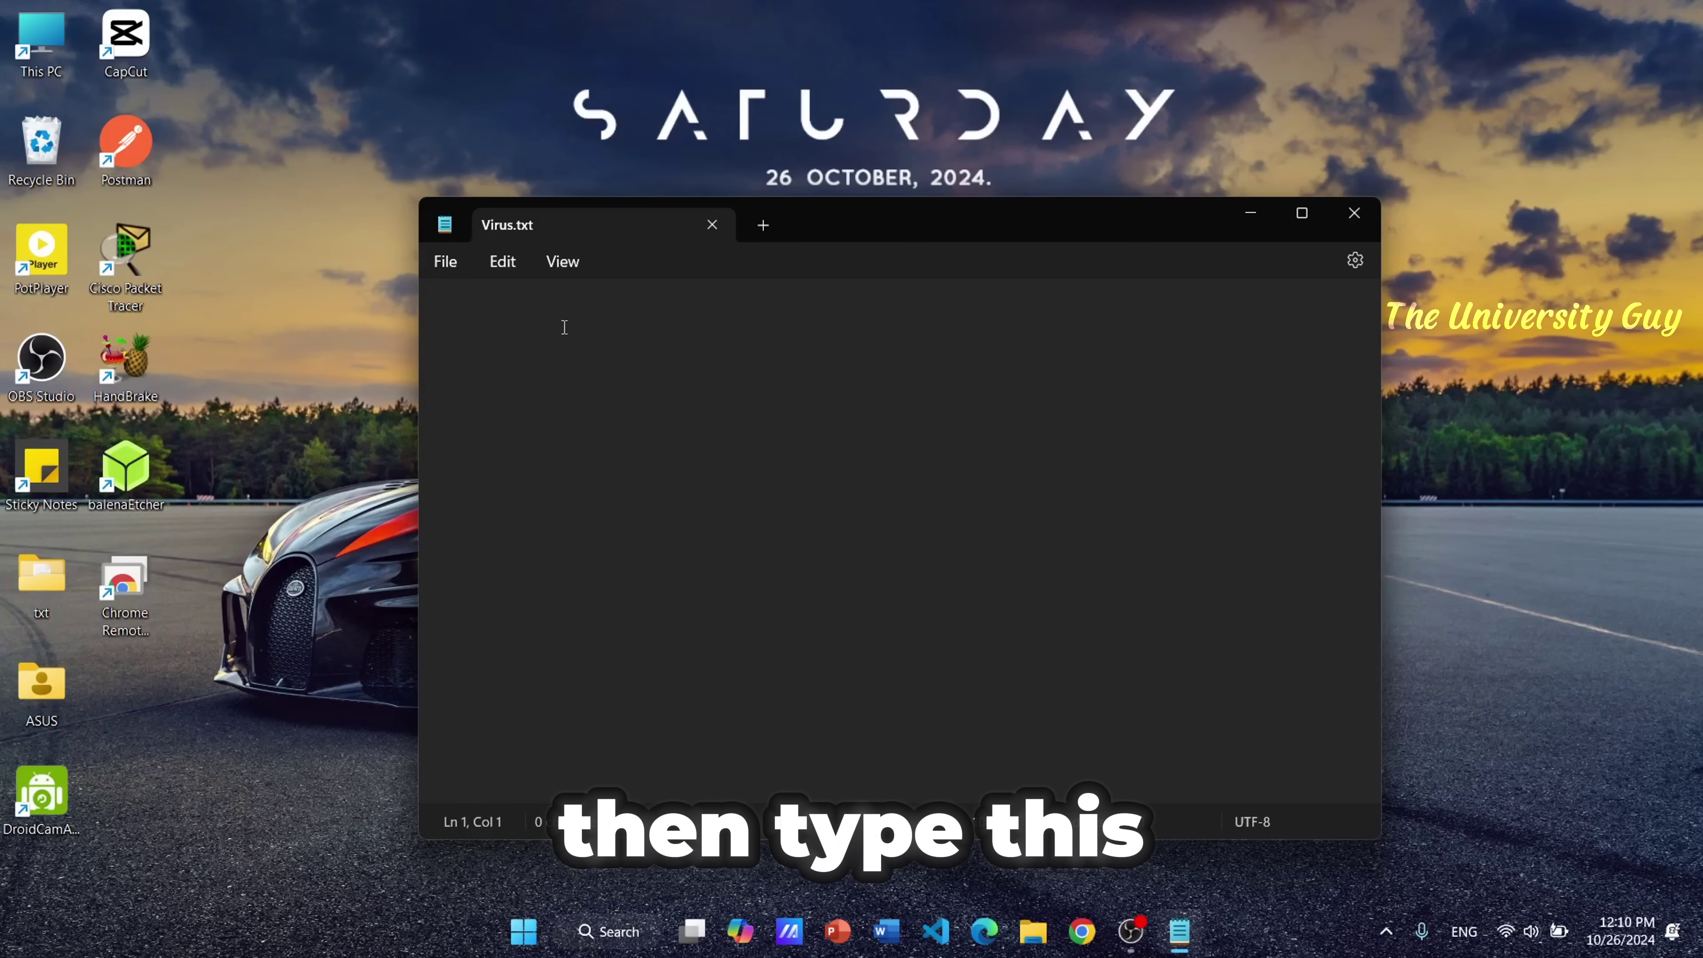
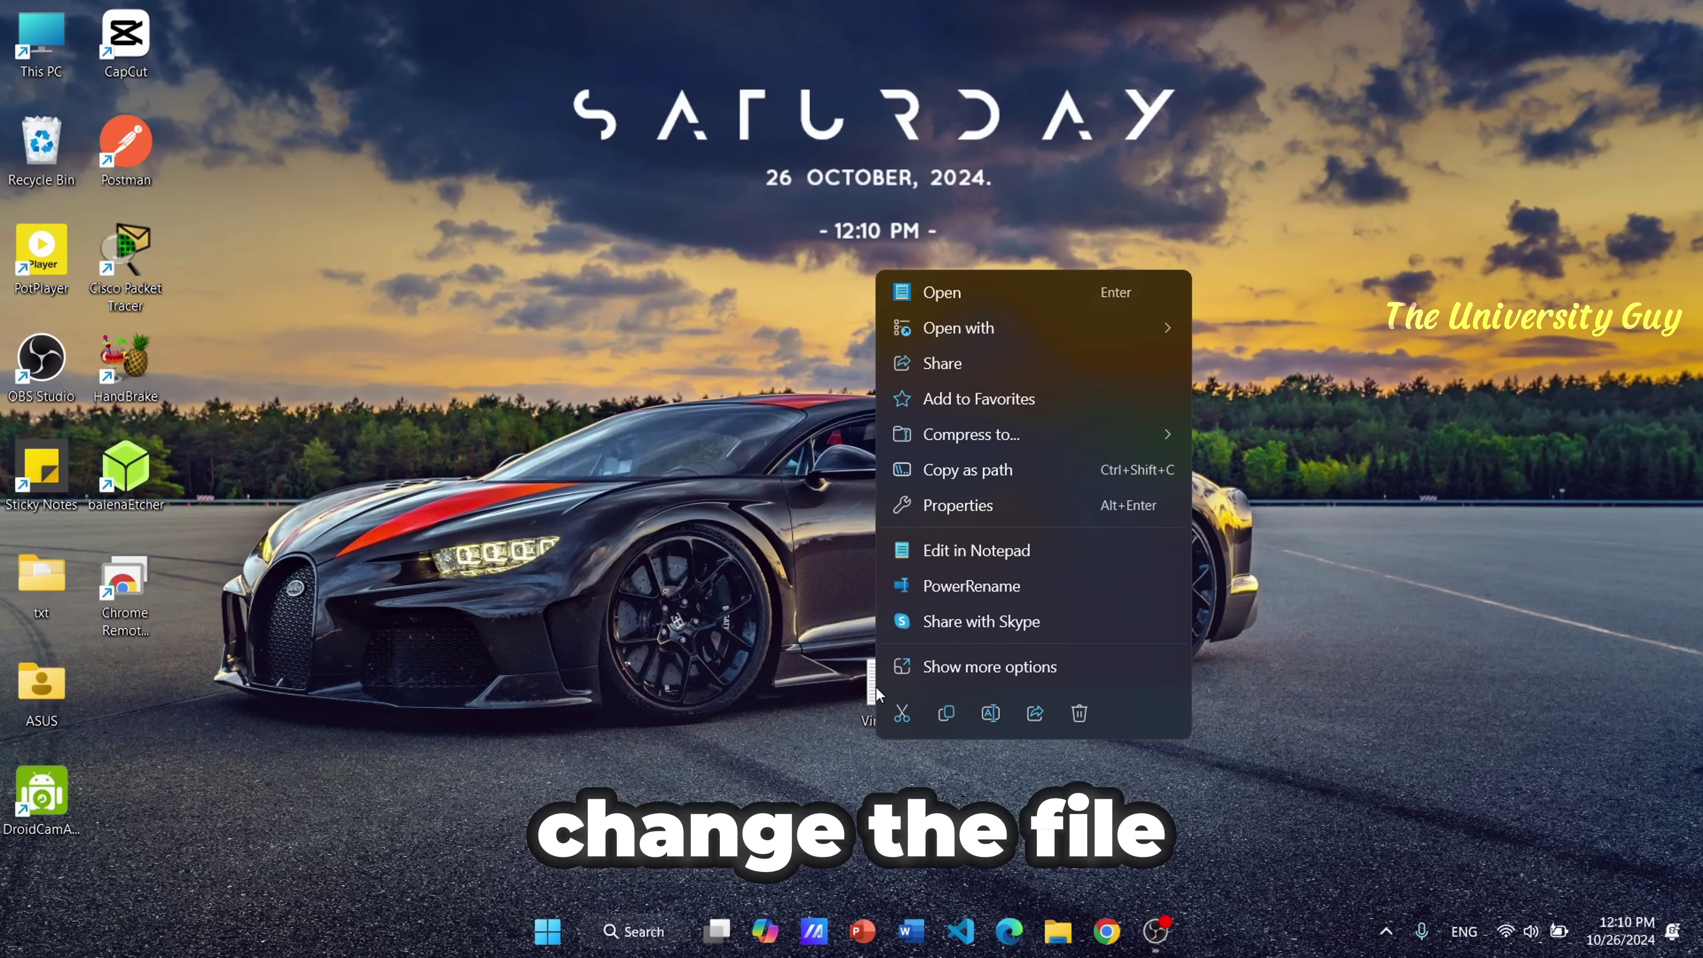
# - Replace the 'txt' extension of the desktop file Virus.txt with 'bat' to make Virus.bat
pyautogui.click(991, 712)
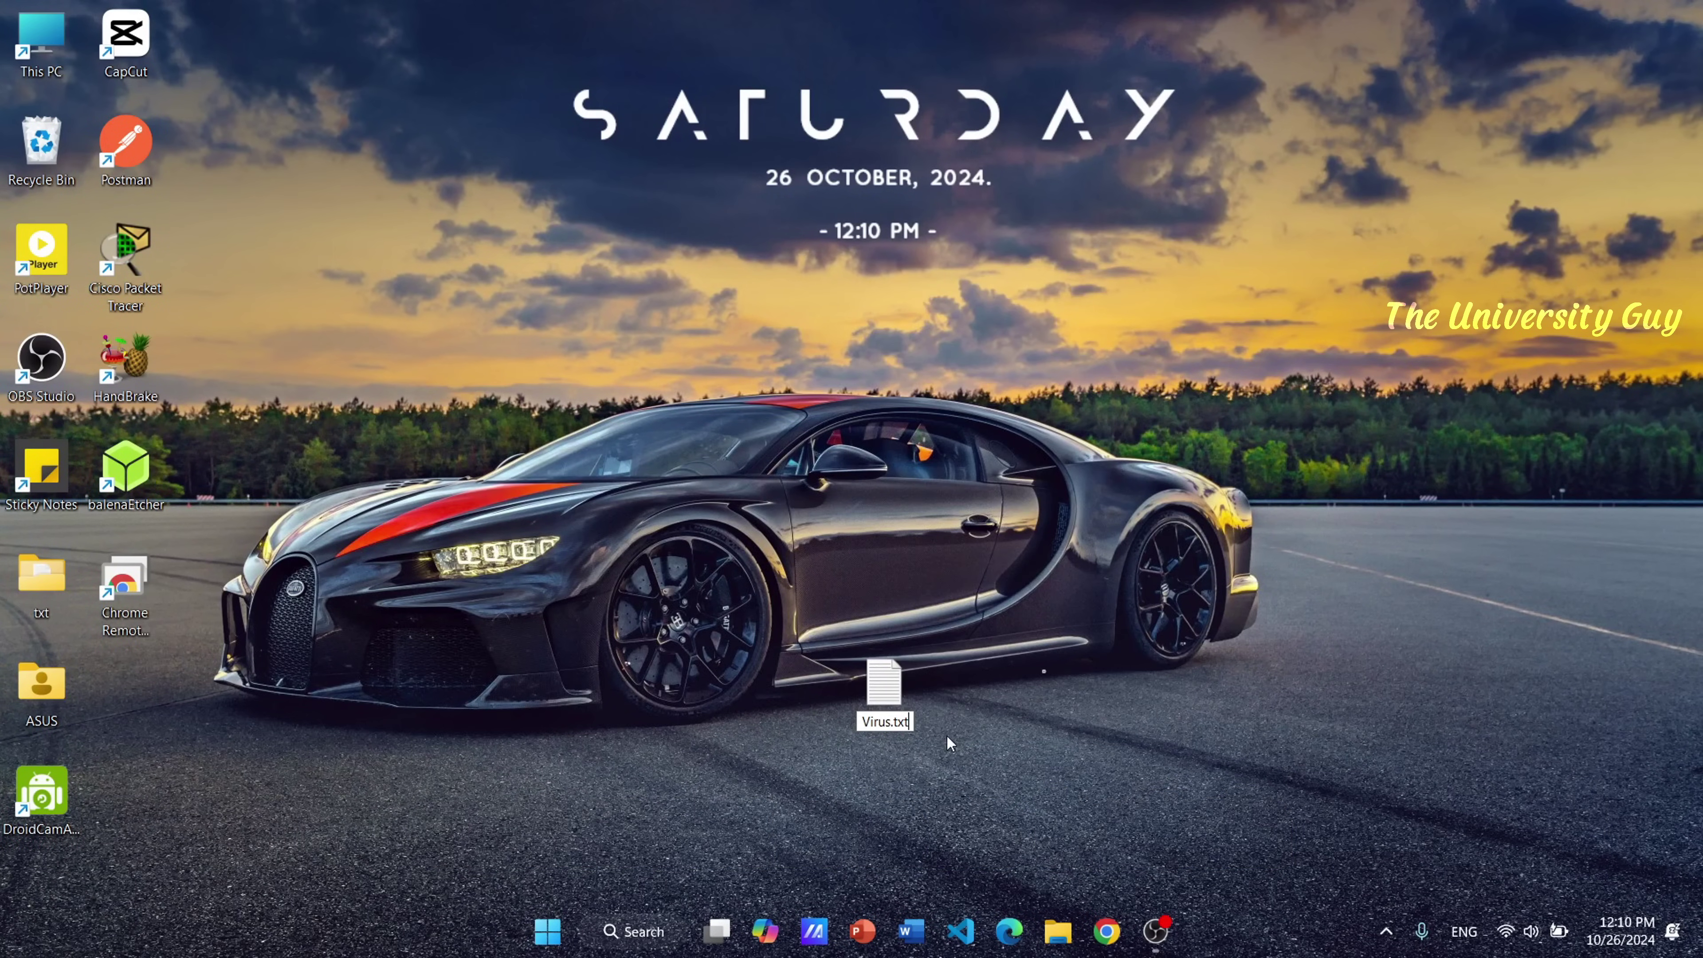
pyautogui.press('BackSpace')
pyautogui.press('BackSpace')
pyautogui.press('BackSpace')
pyautogui.write('bat')
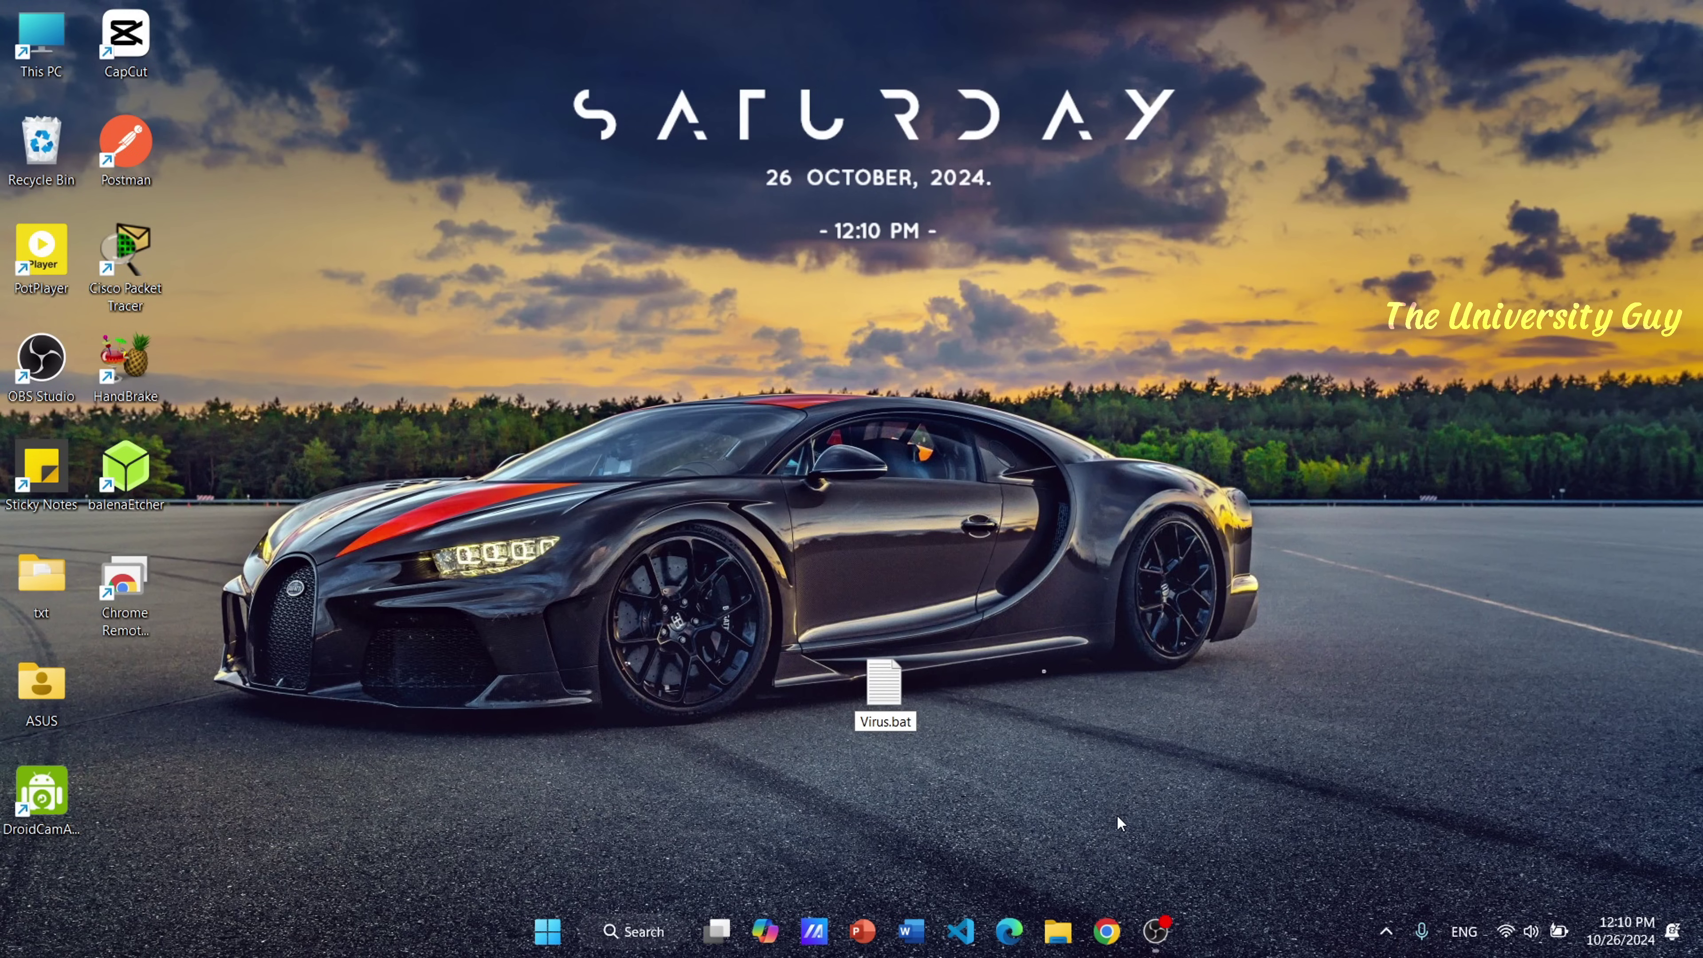
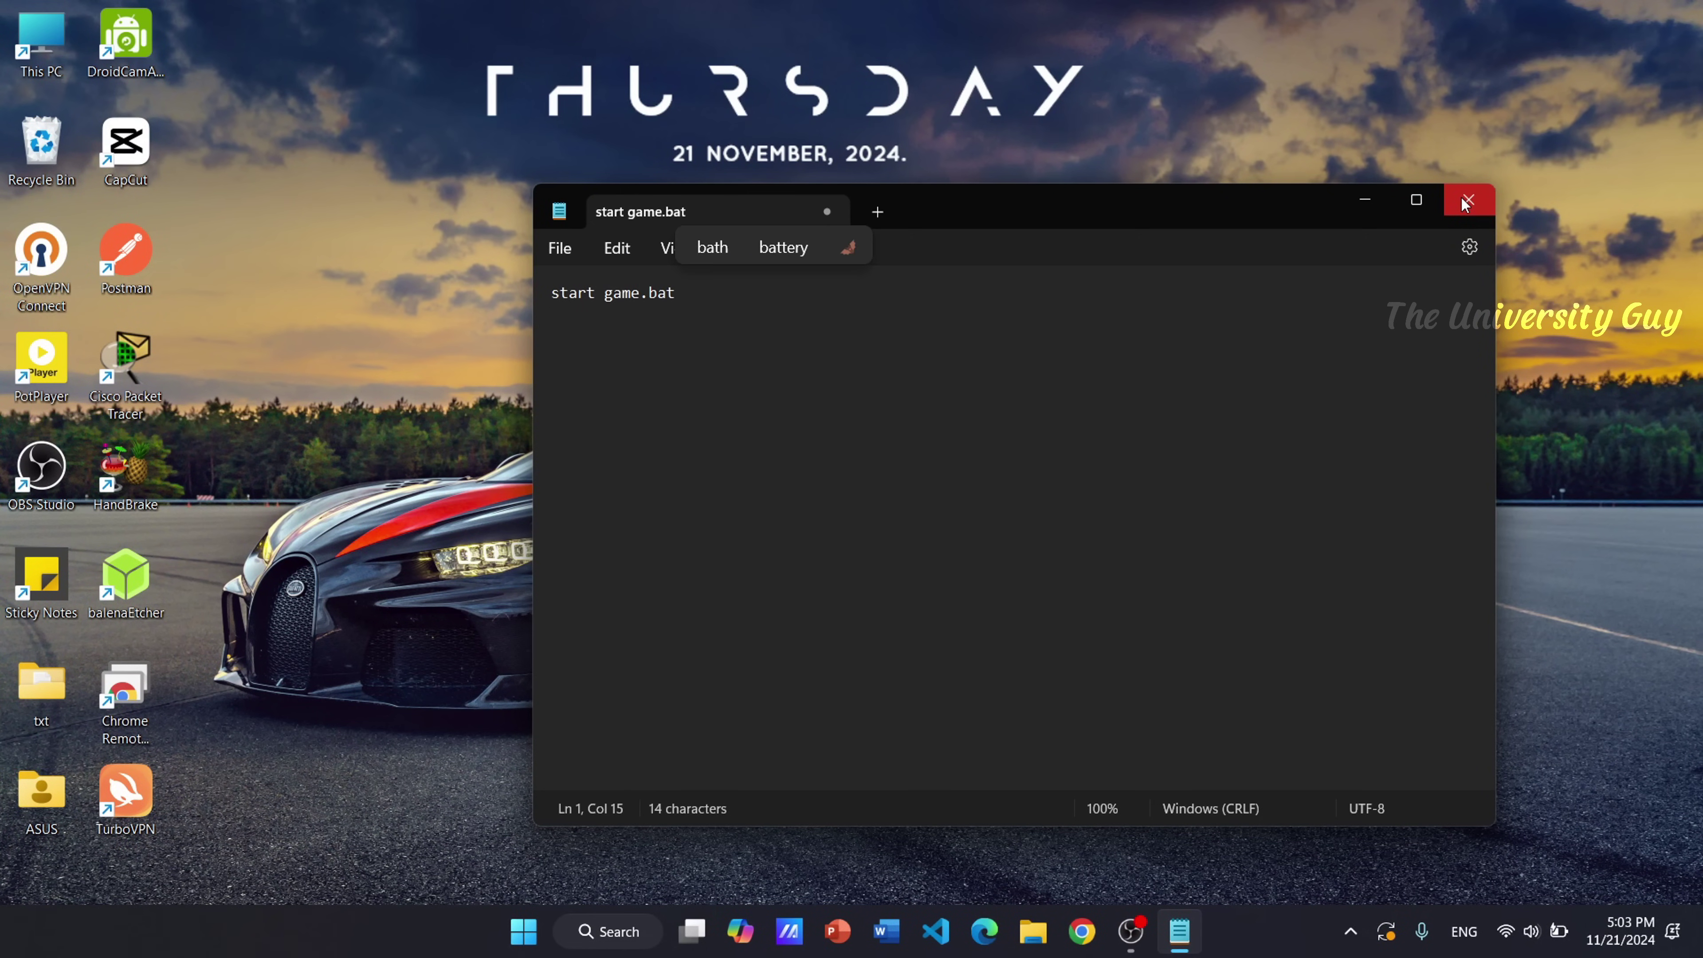
# - Save the 'start game.bat' note to the Desktop as game.bat, with Save as type set to All files
pyautogui.click(552, 239)
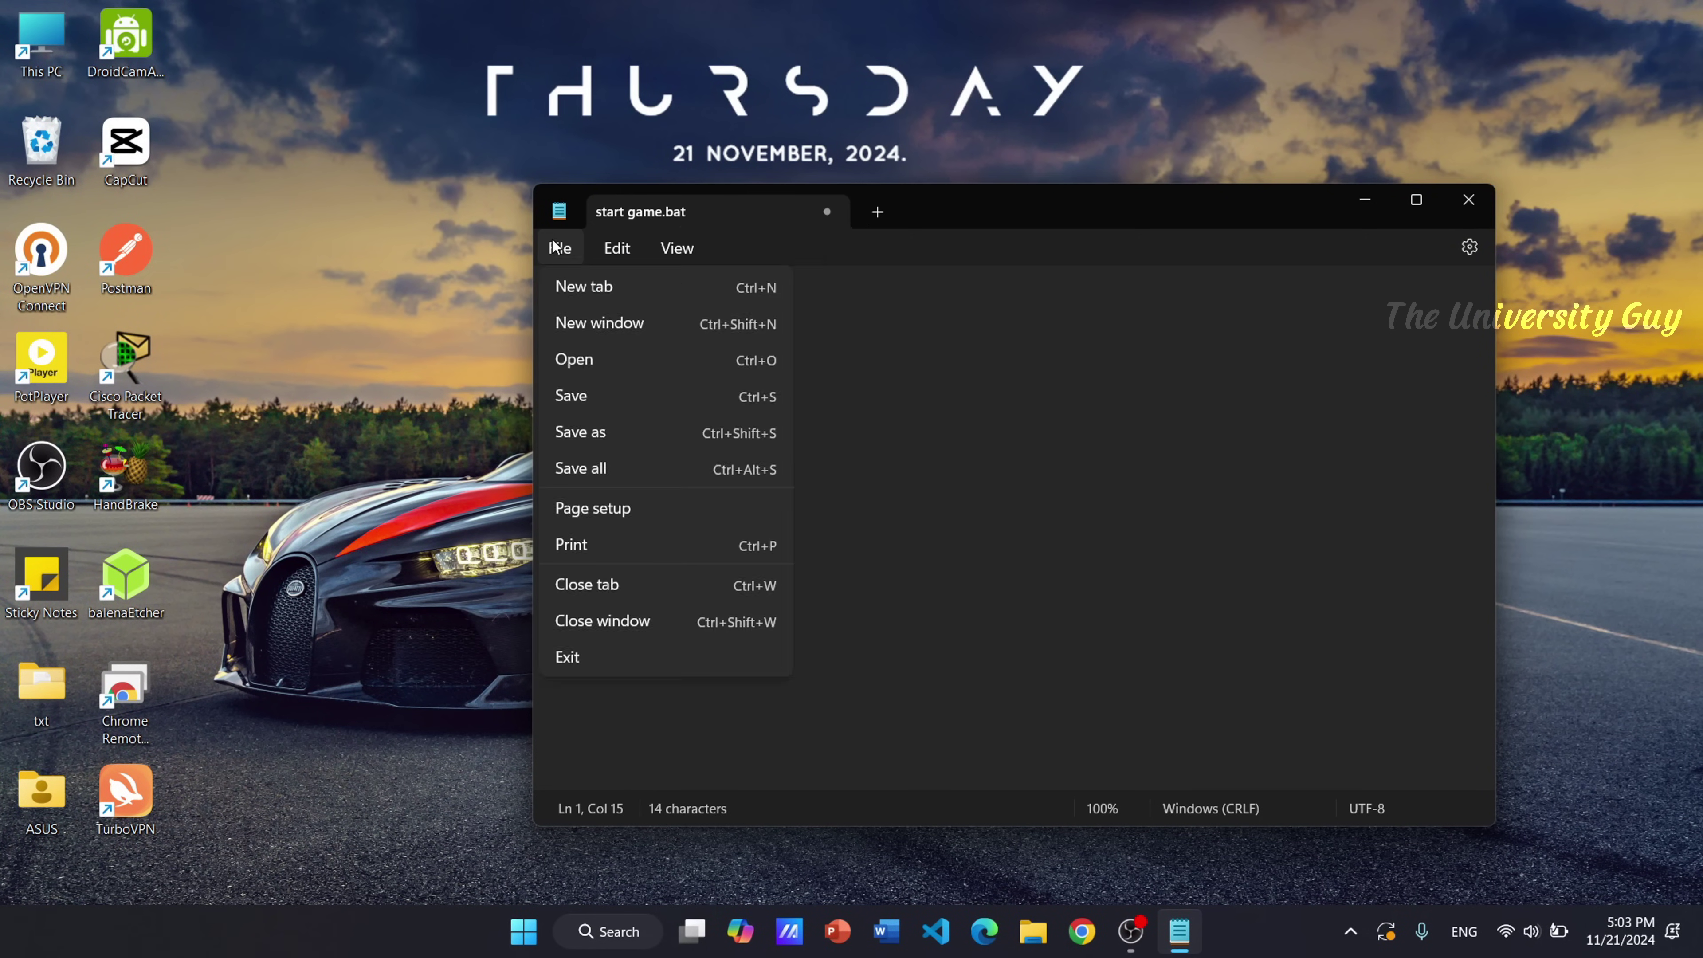
pyautogui.click(619, 433)
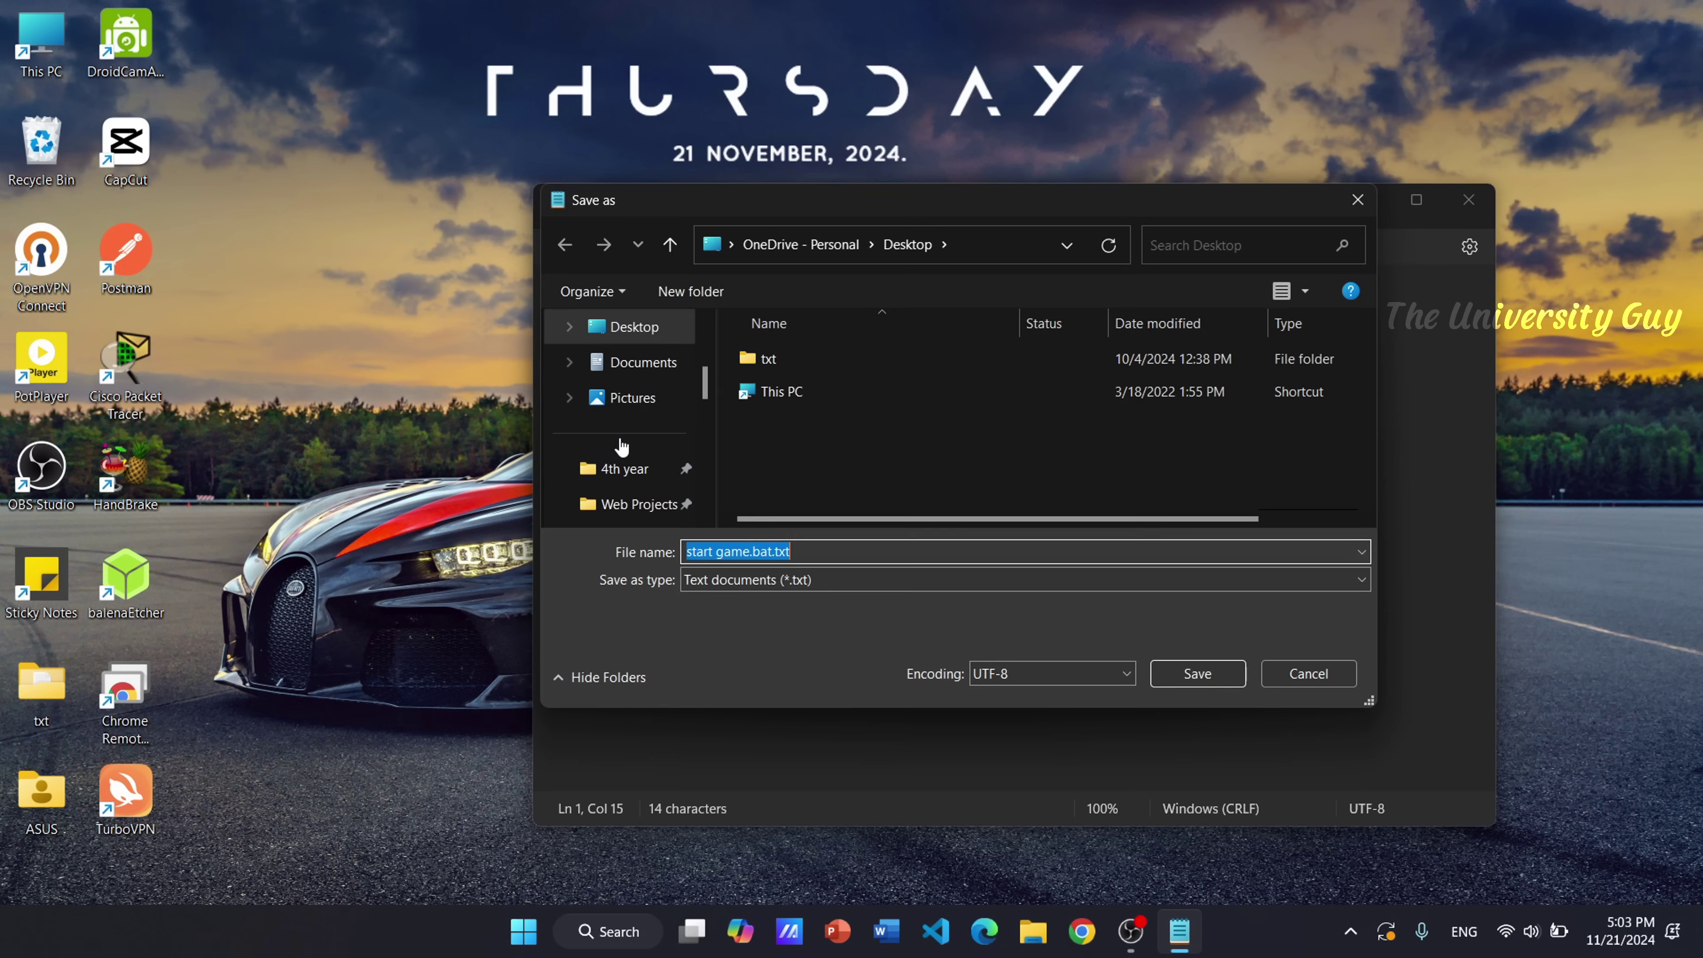
pyautogui.scroll(5, 618, 436)
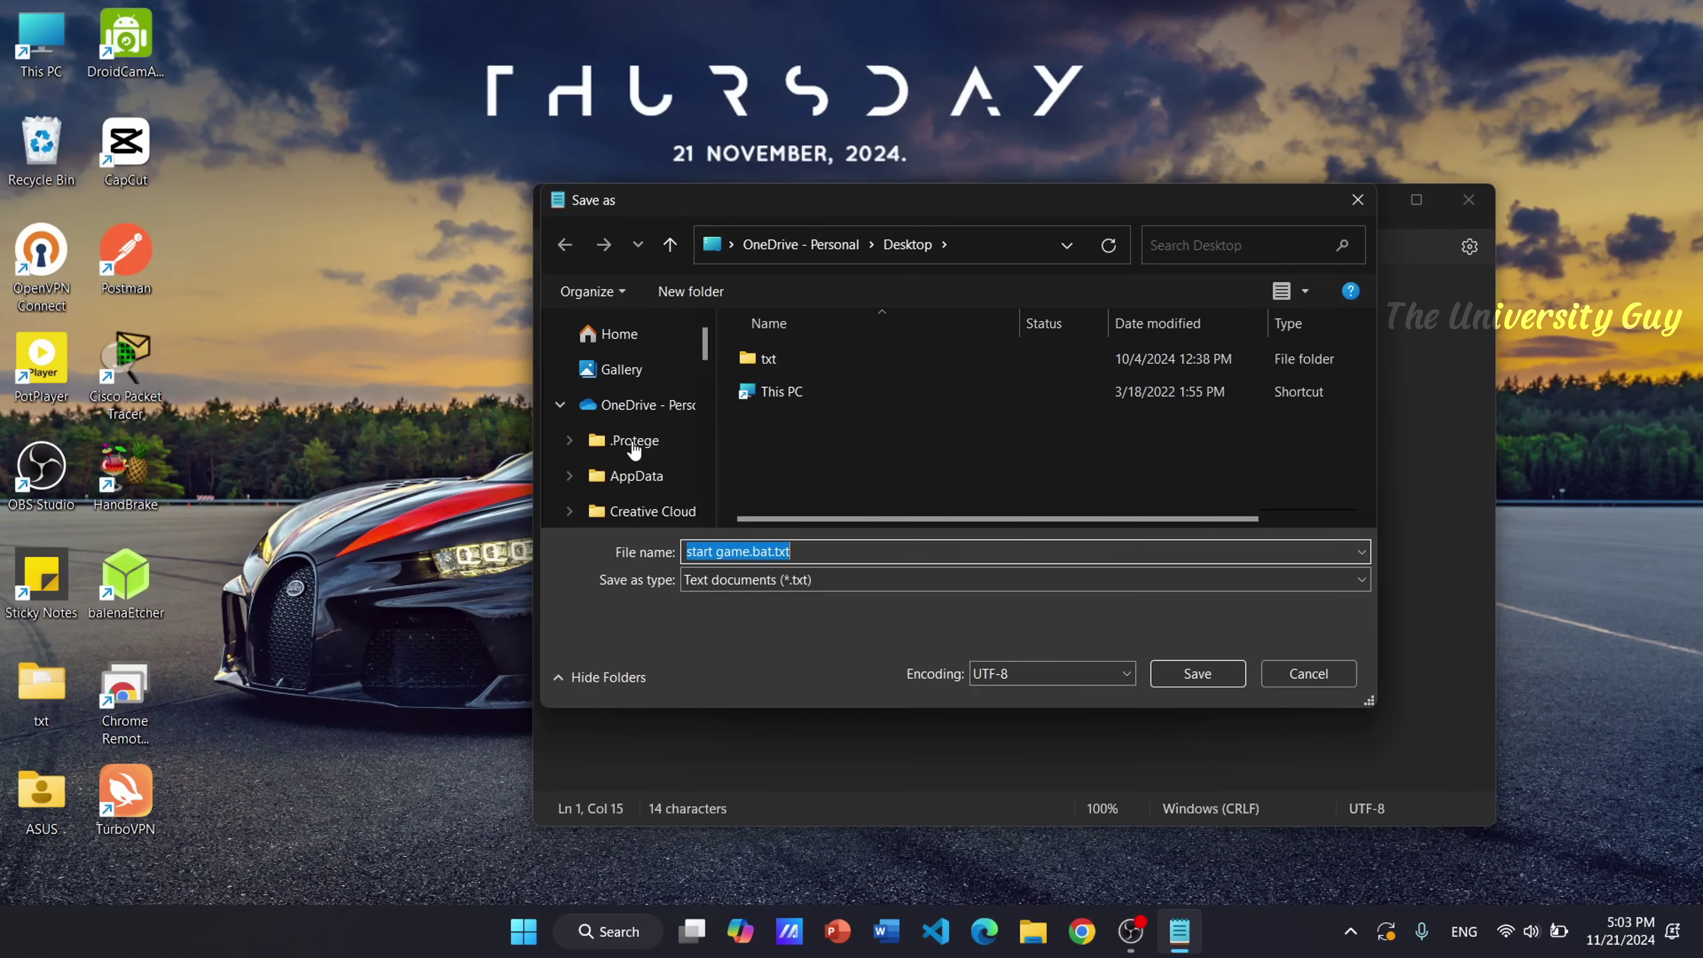
pyautogui.scroll(-3, 617, 436)
pyautogui.click(642, 408)
pyautogui.click(848, 552)
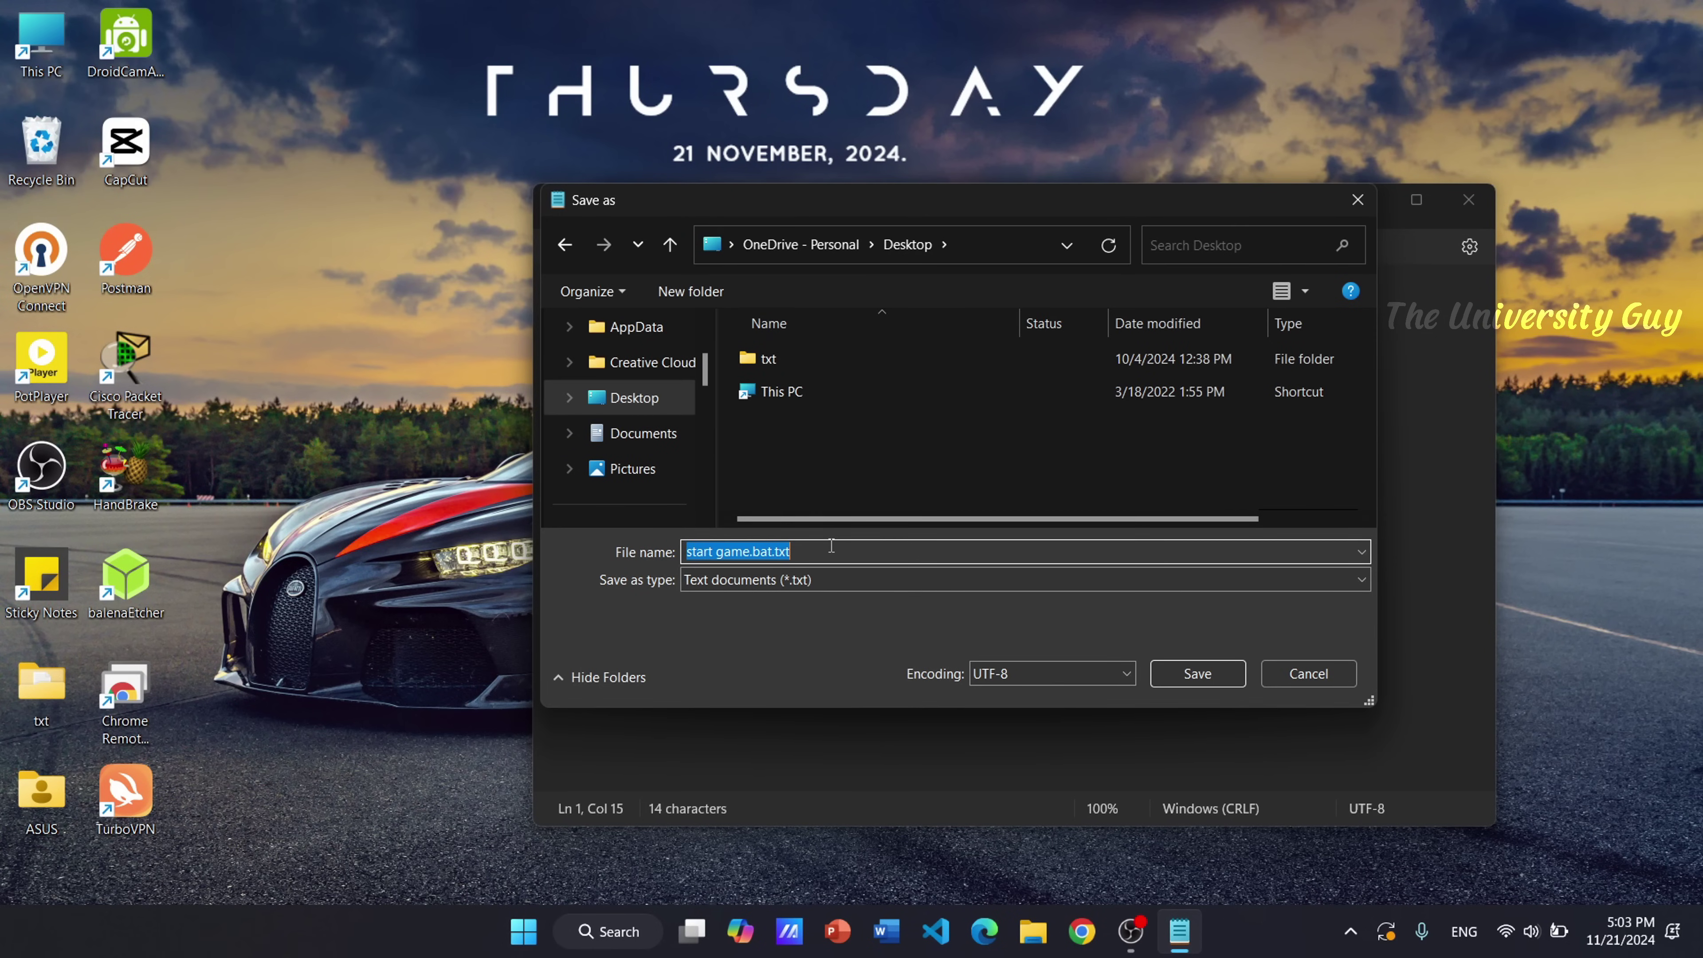
pyautogui.write('game.bat')
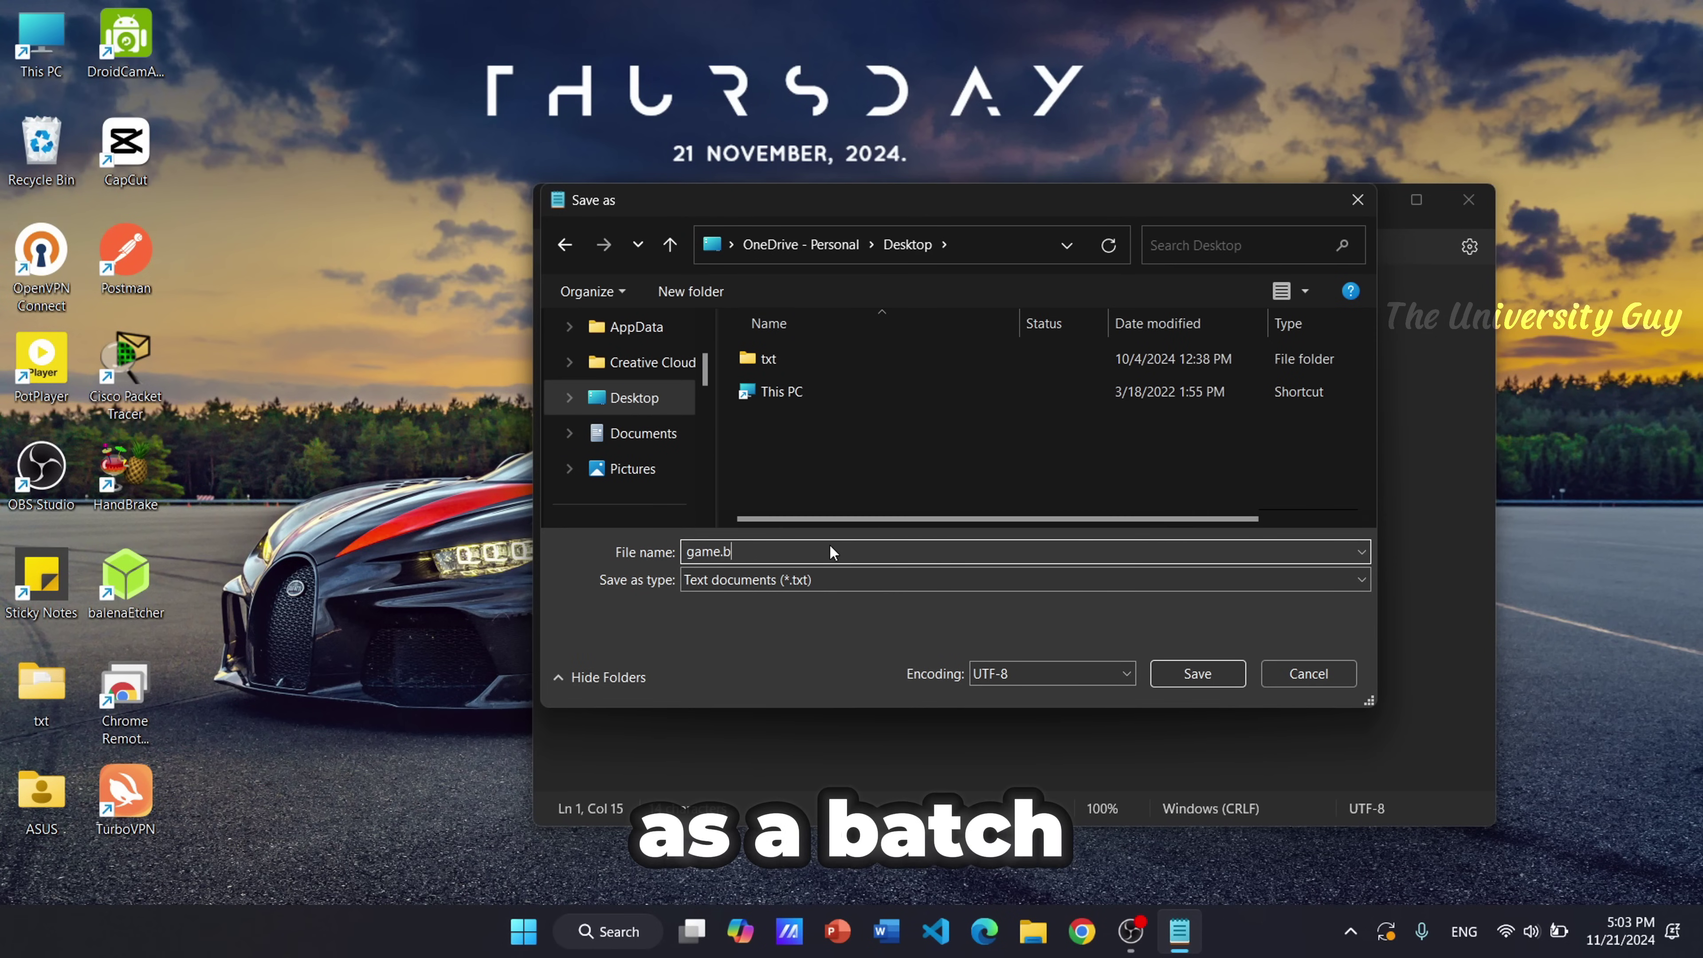
pyautogui.click(846, 576)
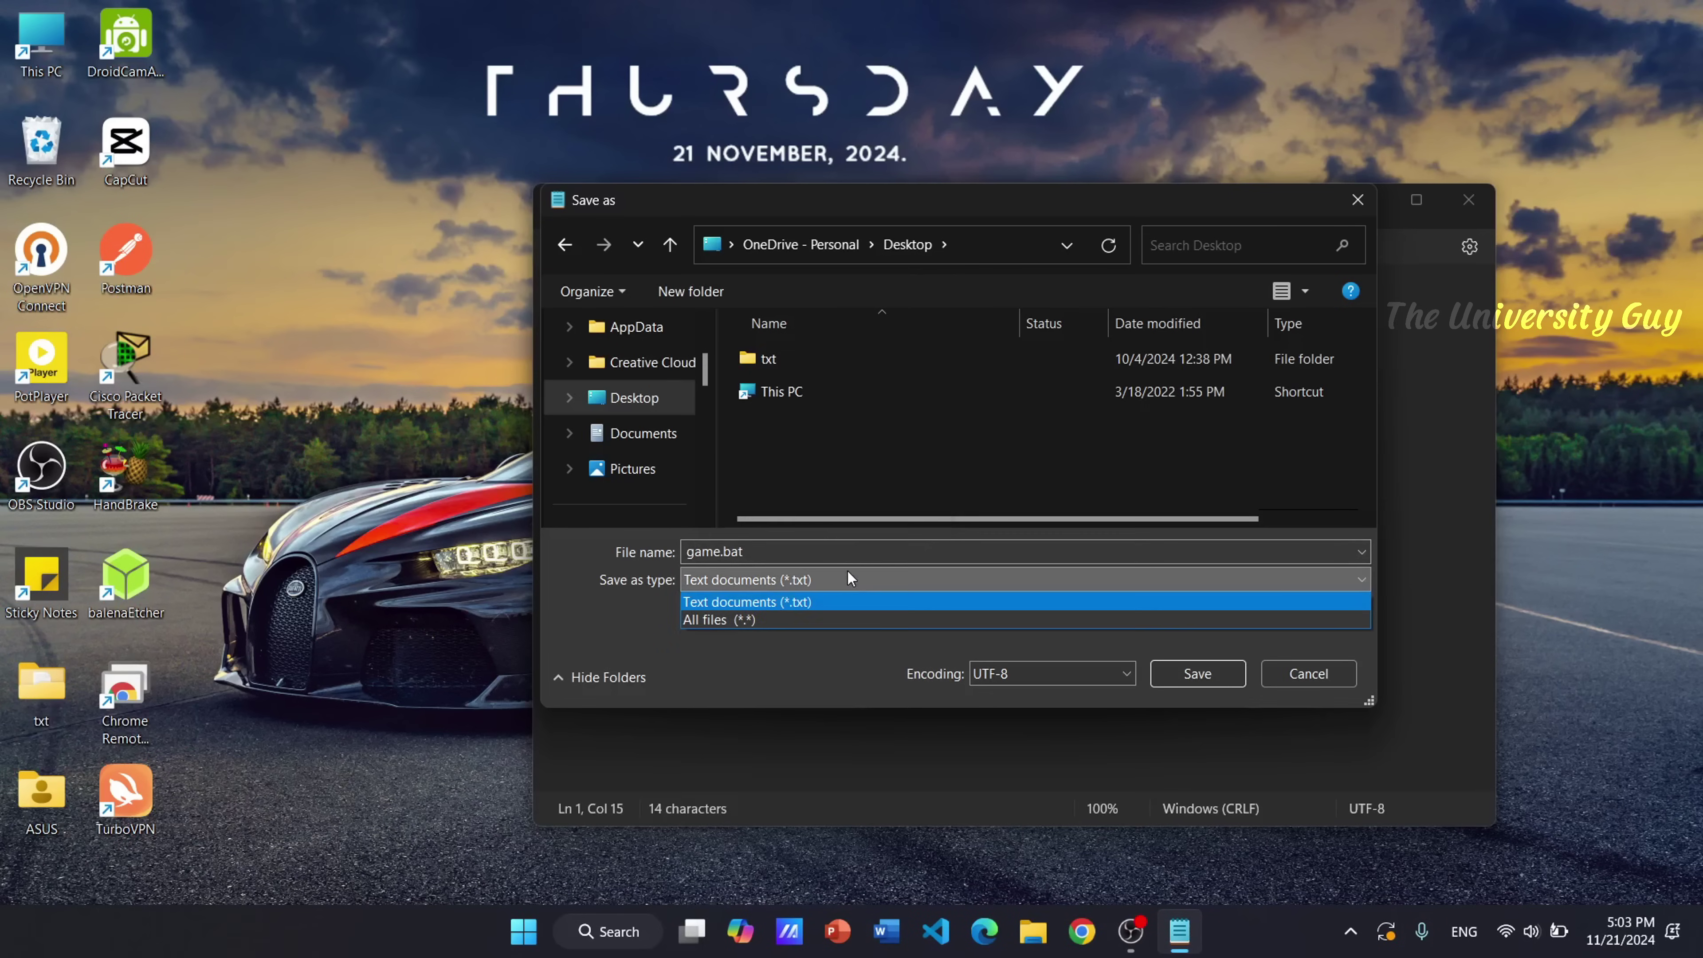
pyautogui.click(726, 619)
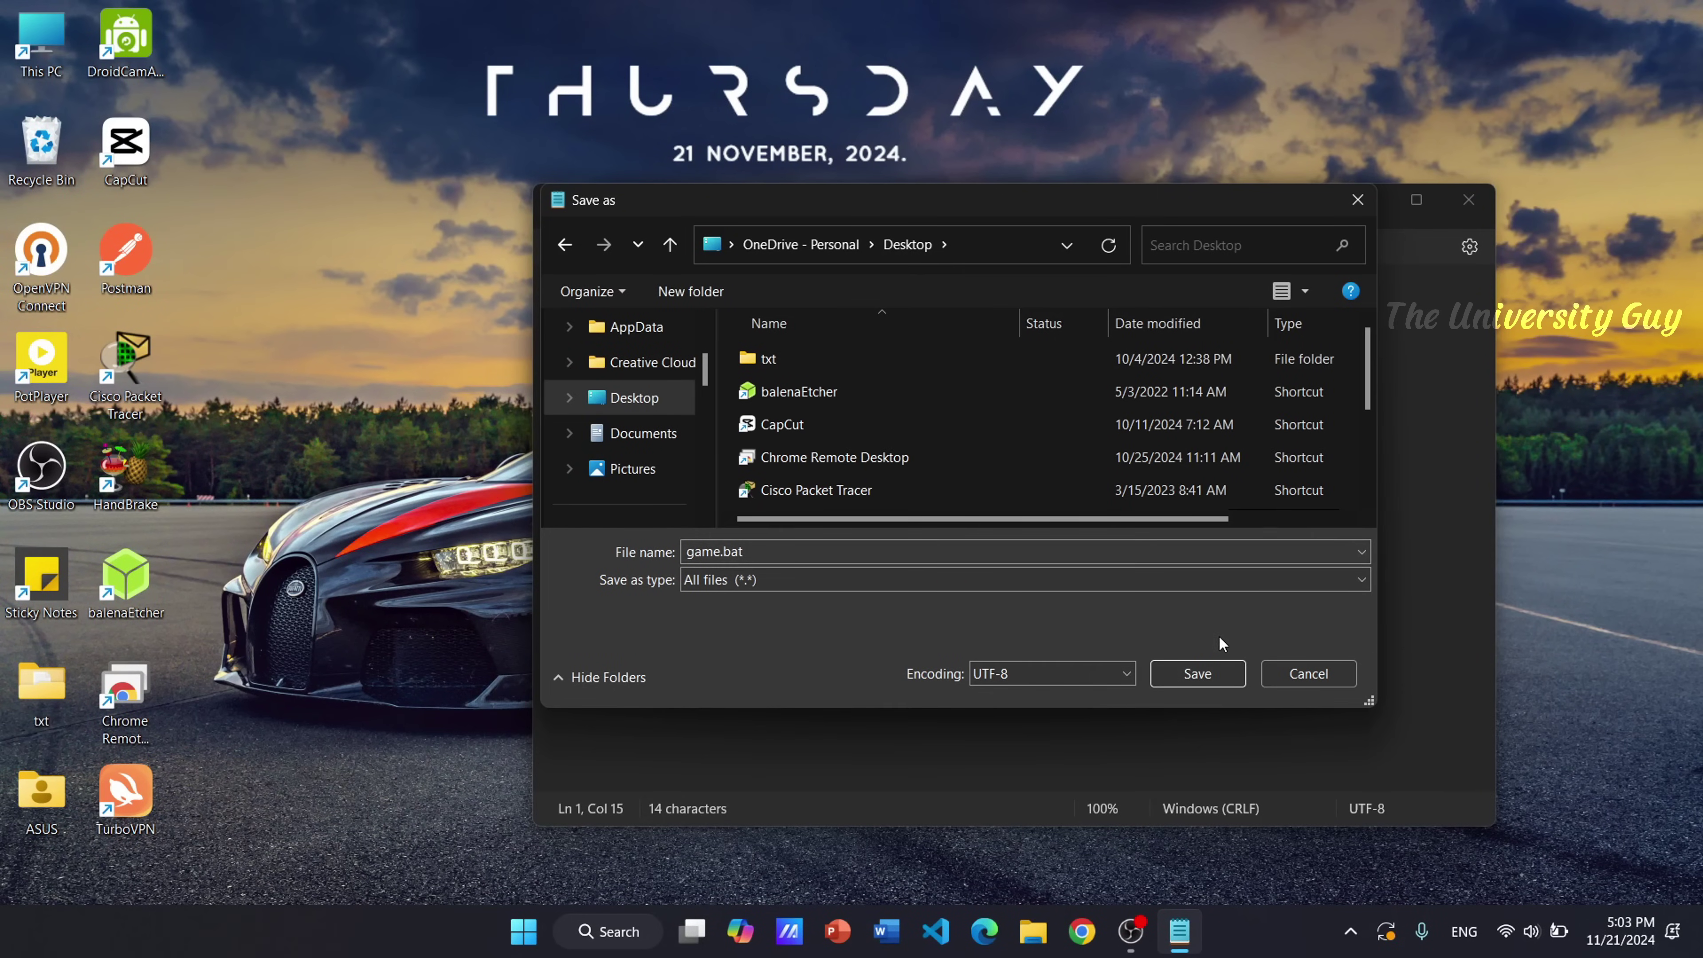
pyautogui.click(1219, 674)
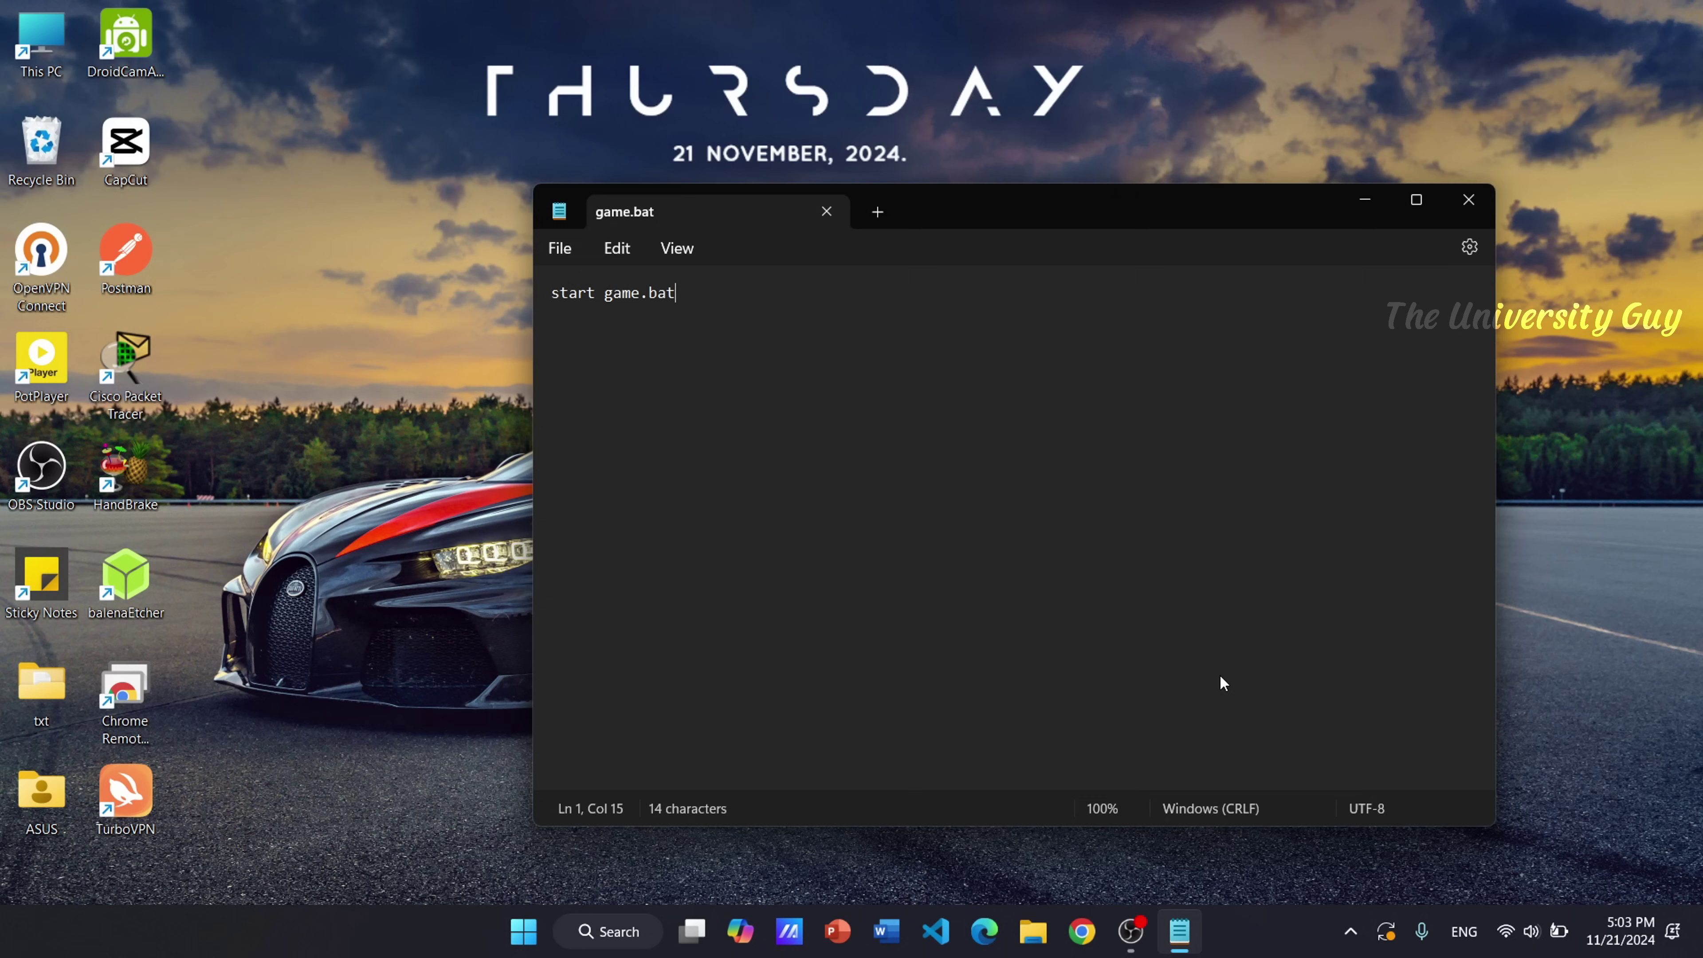
# - Close Notepad and refresh the desktop so game.bat appears
pyautogui.click(1469, 200)
pyautogui.rightClick(636, 355)
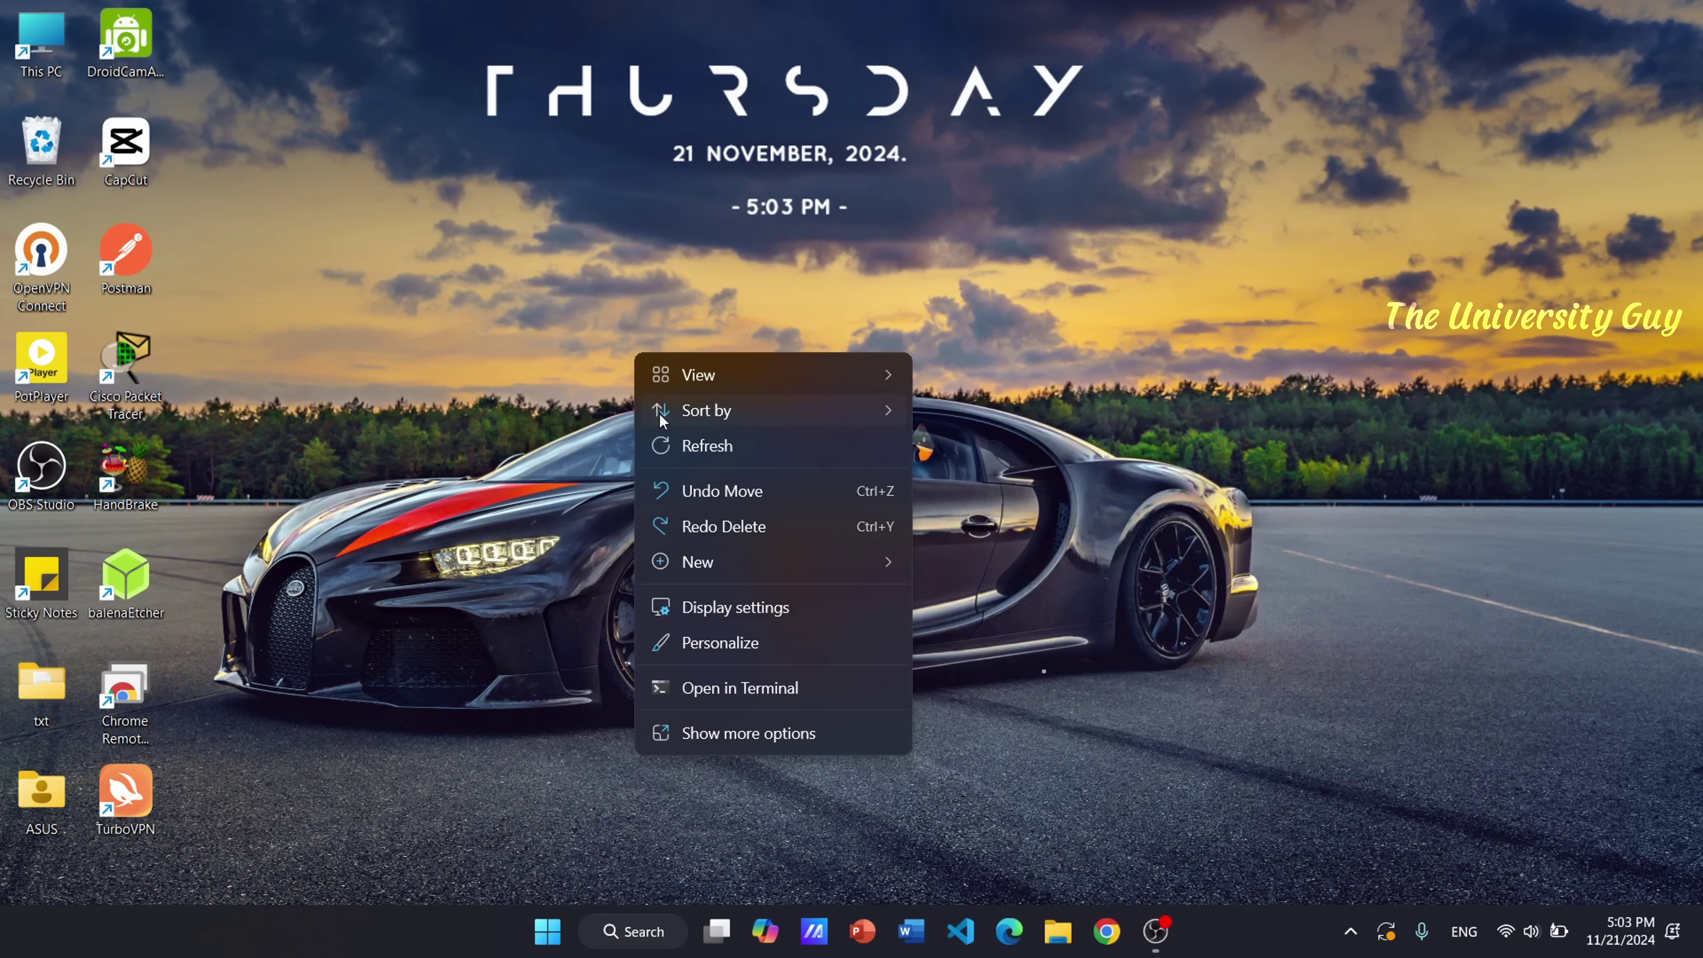
pyautogui.click(695, 444)
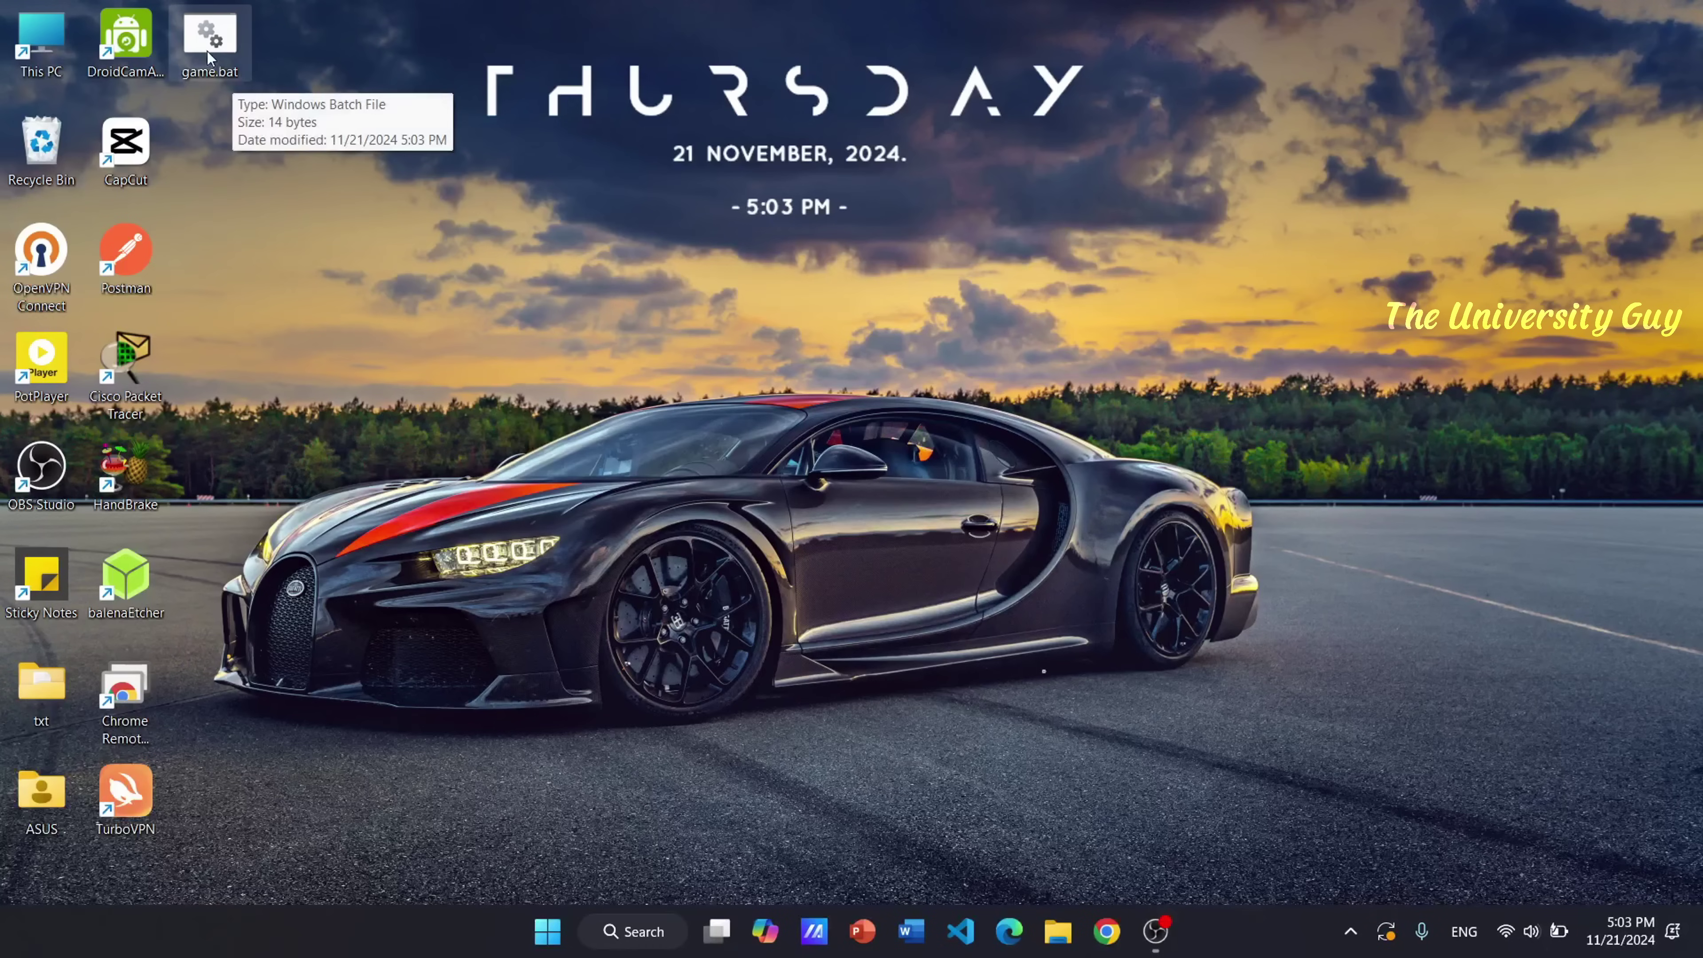
# - Start a new desktop shortcut whose target is Desktop\game.bat
pyautogui.rightClick(431, 318)
pyautogui.moveTo(544, 526)
pyautogui.click(789, 562)
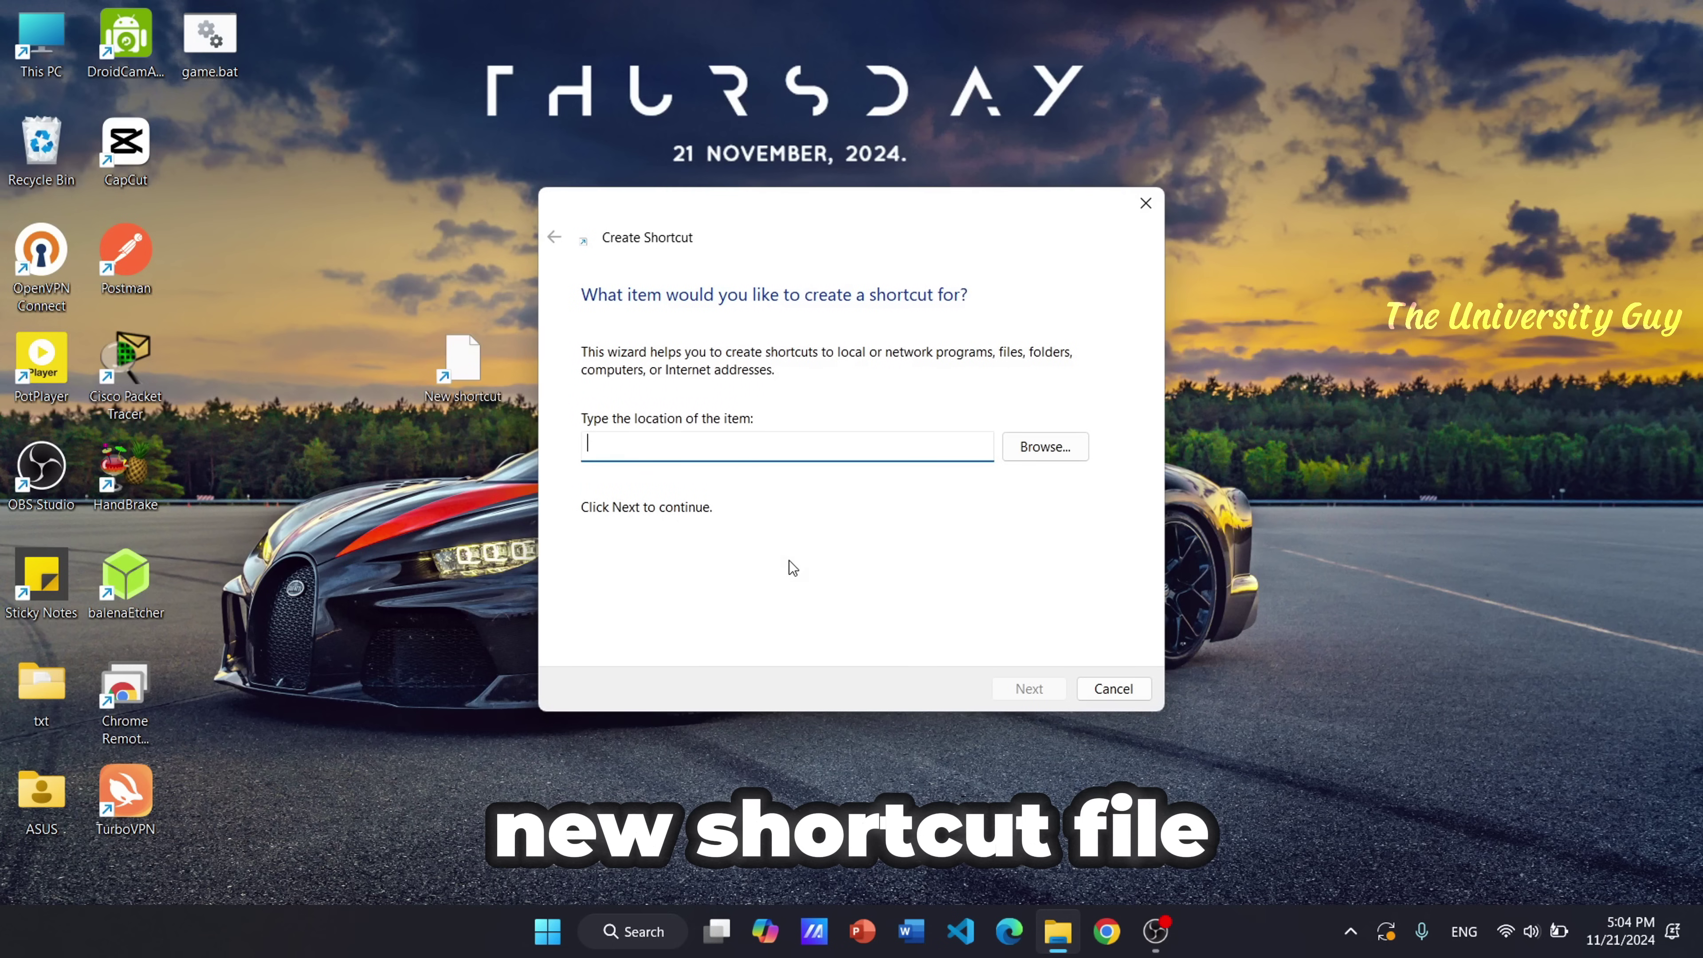
pyautogui.click(1019, 446)
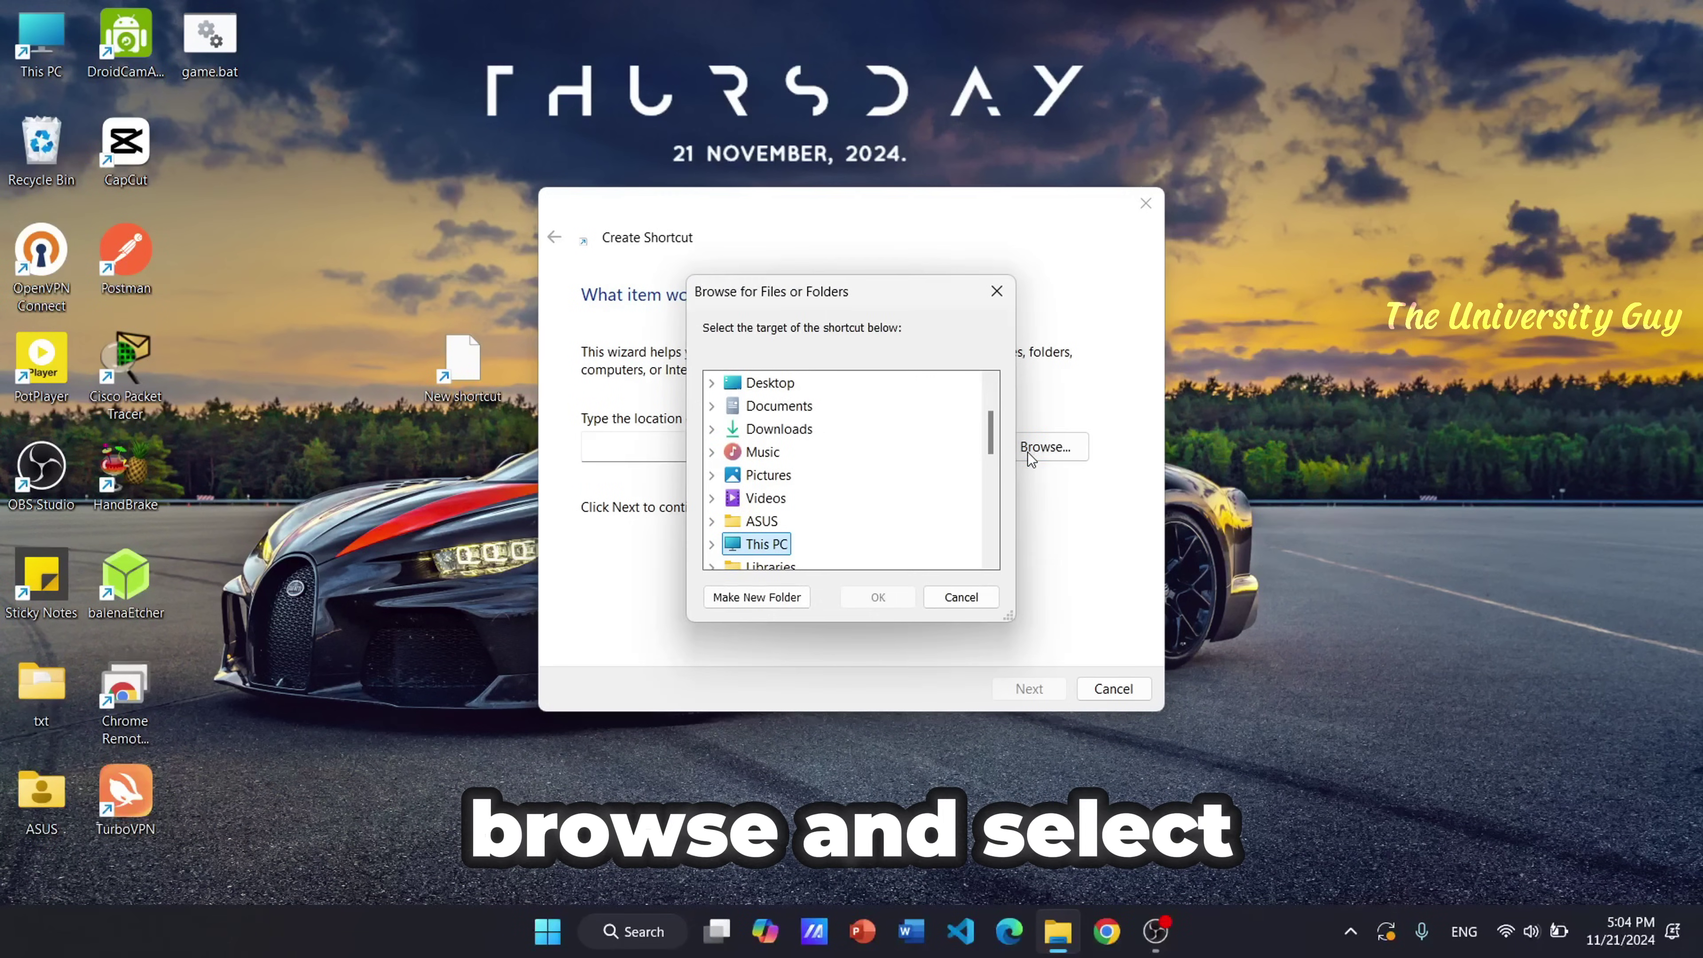
pyautogui.click(769, 382)
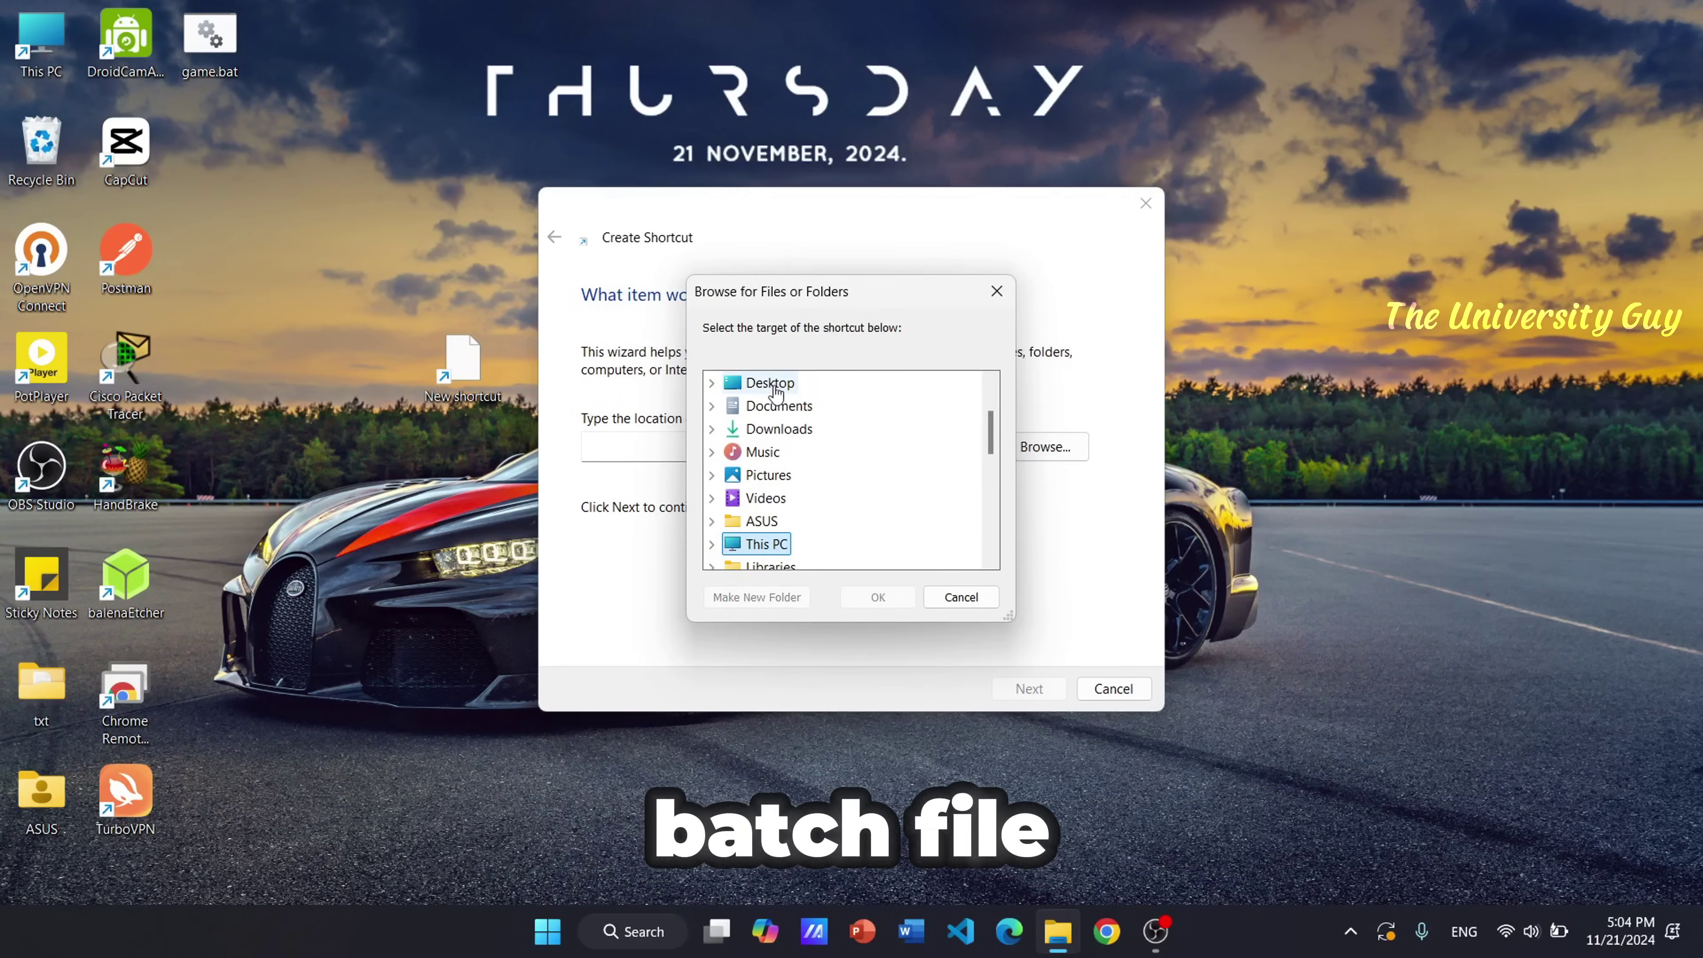
pyautogui.doubleClick(770, 383)
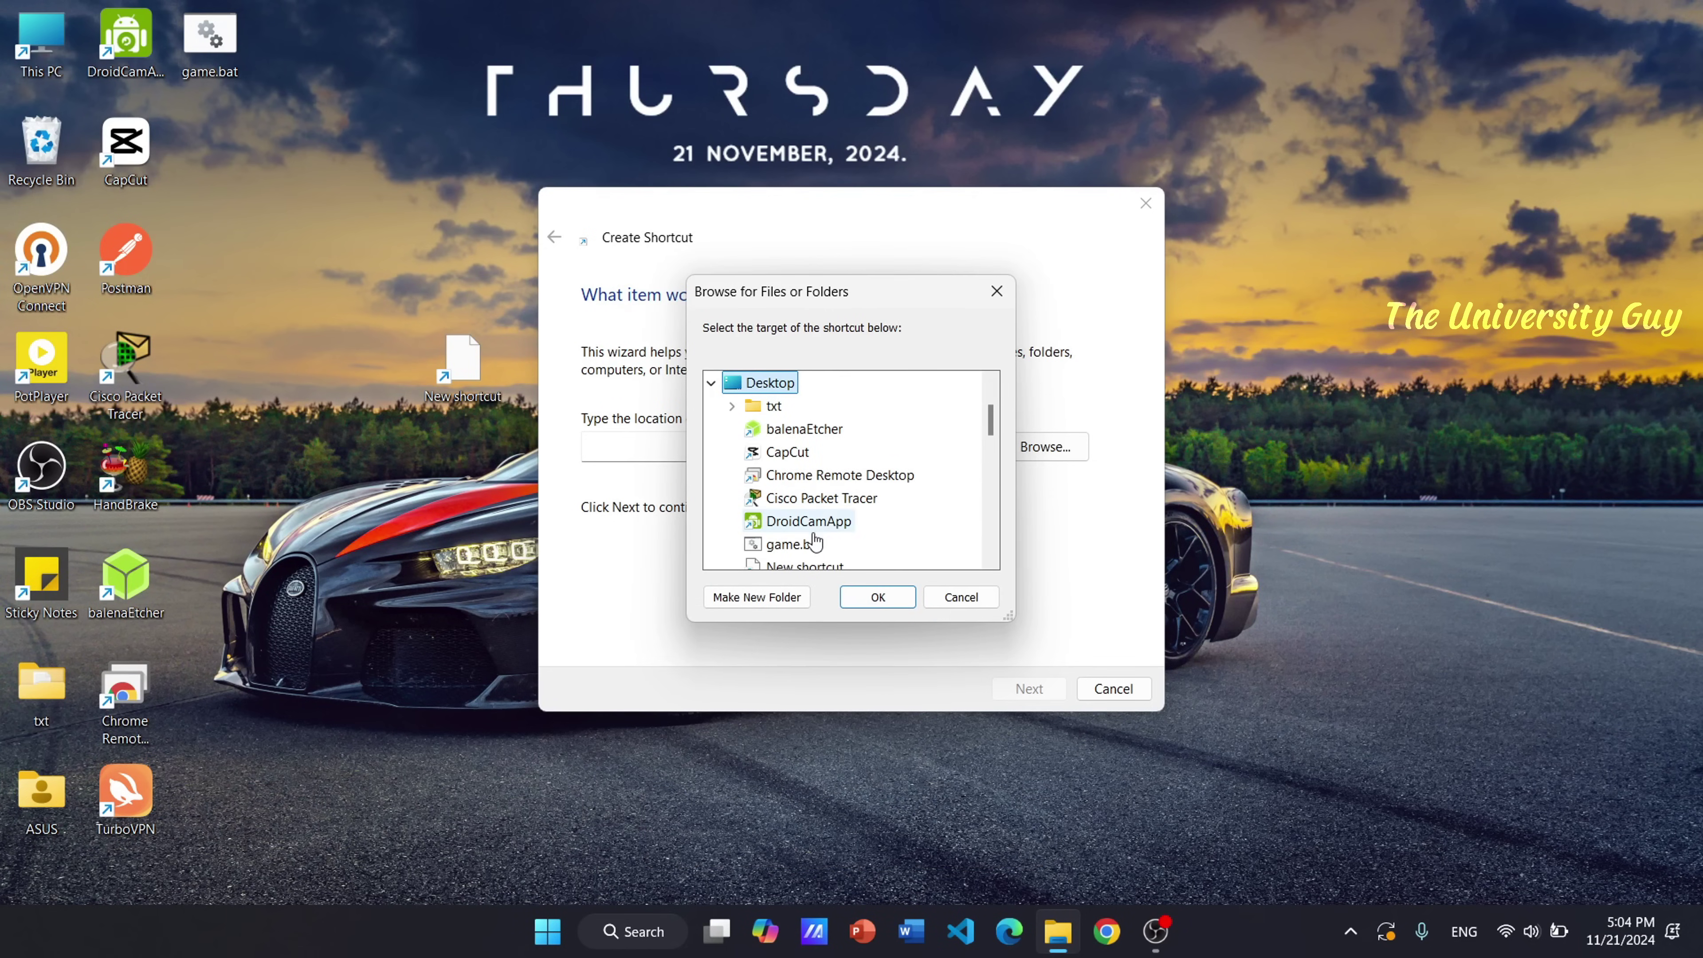
pyautogui.click(805, 545)
pyautogui.click(874, 597)
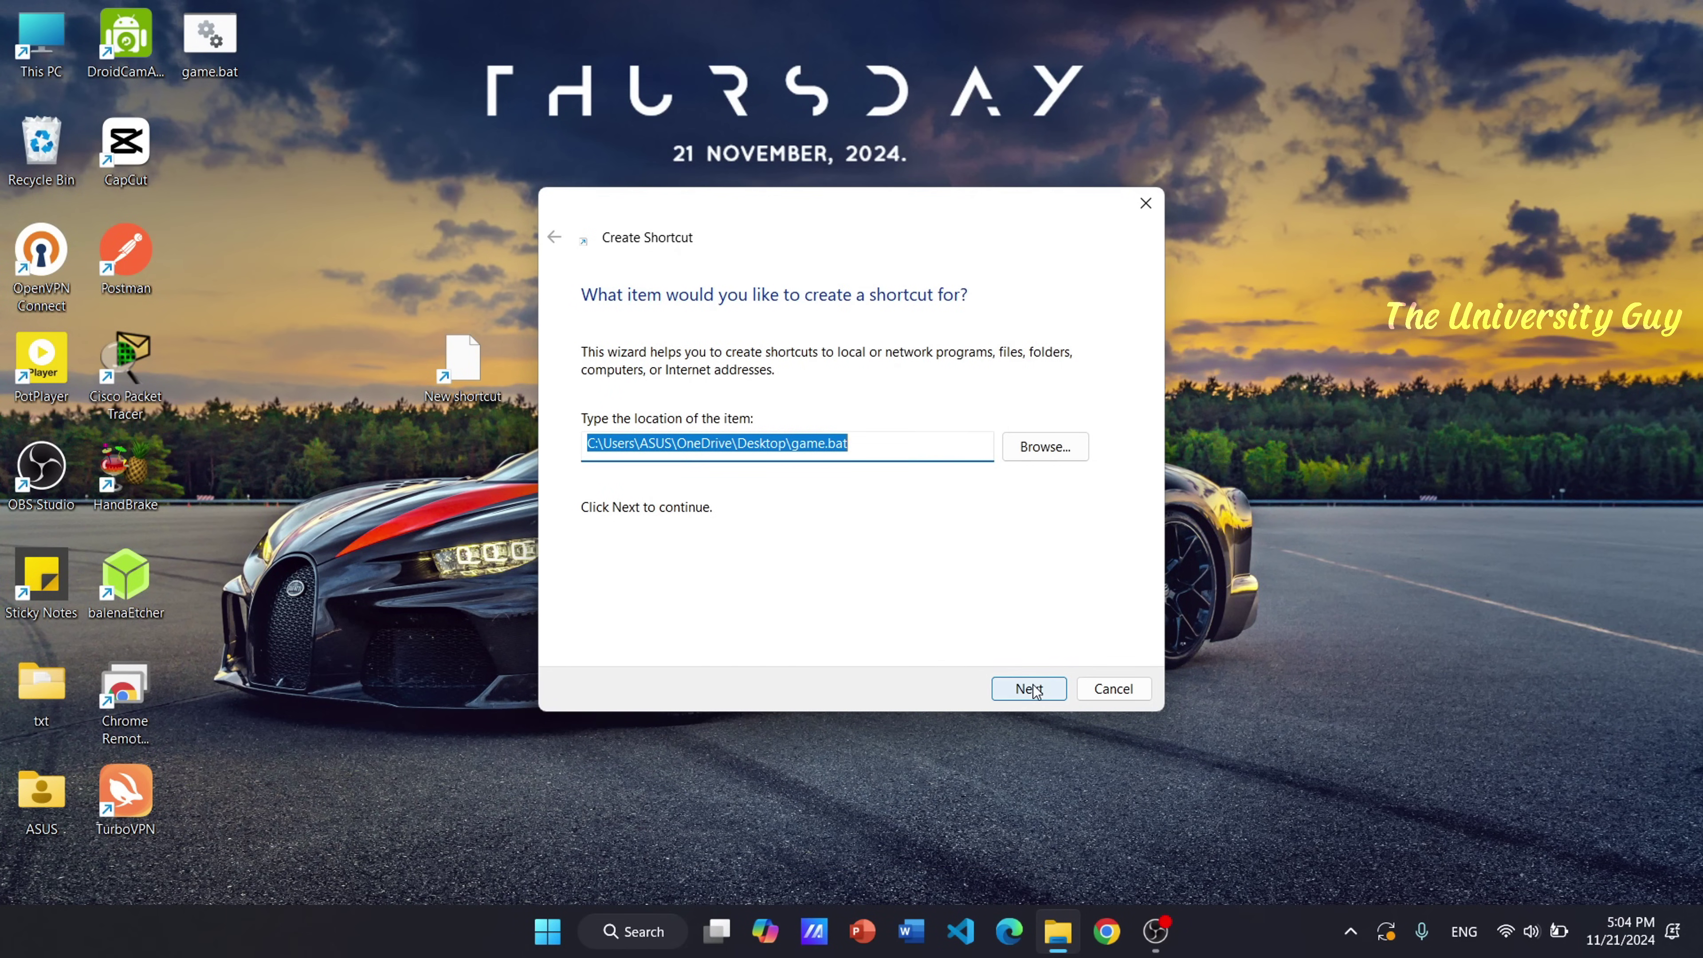
# - Name the shortcut 'Mario Game' and finish creating it
pyautogui.click(1031, 689)
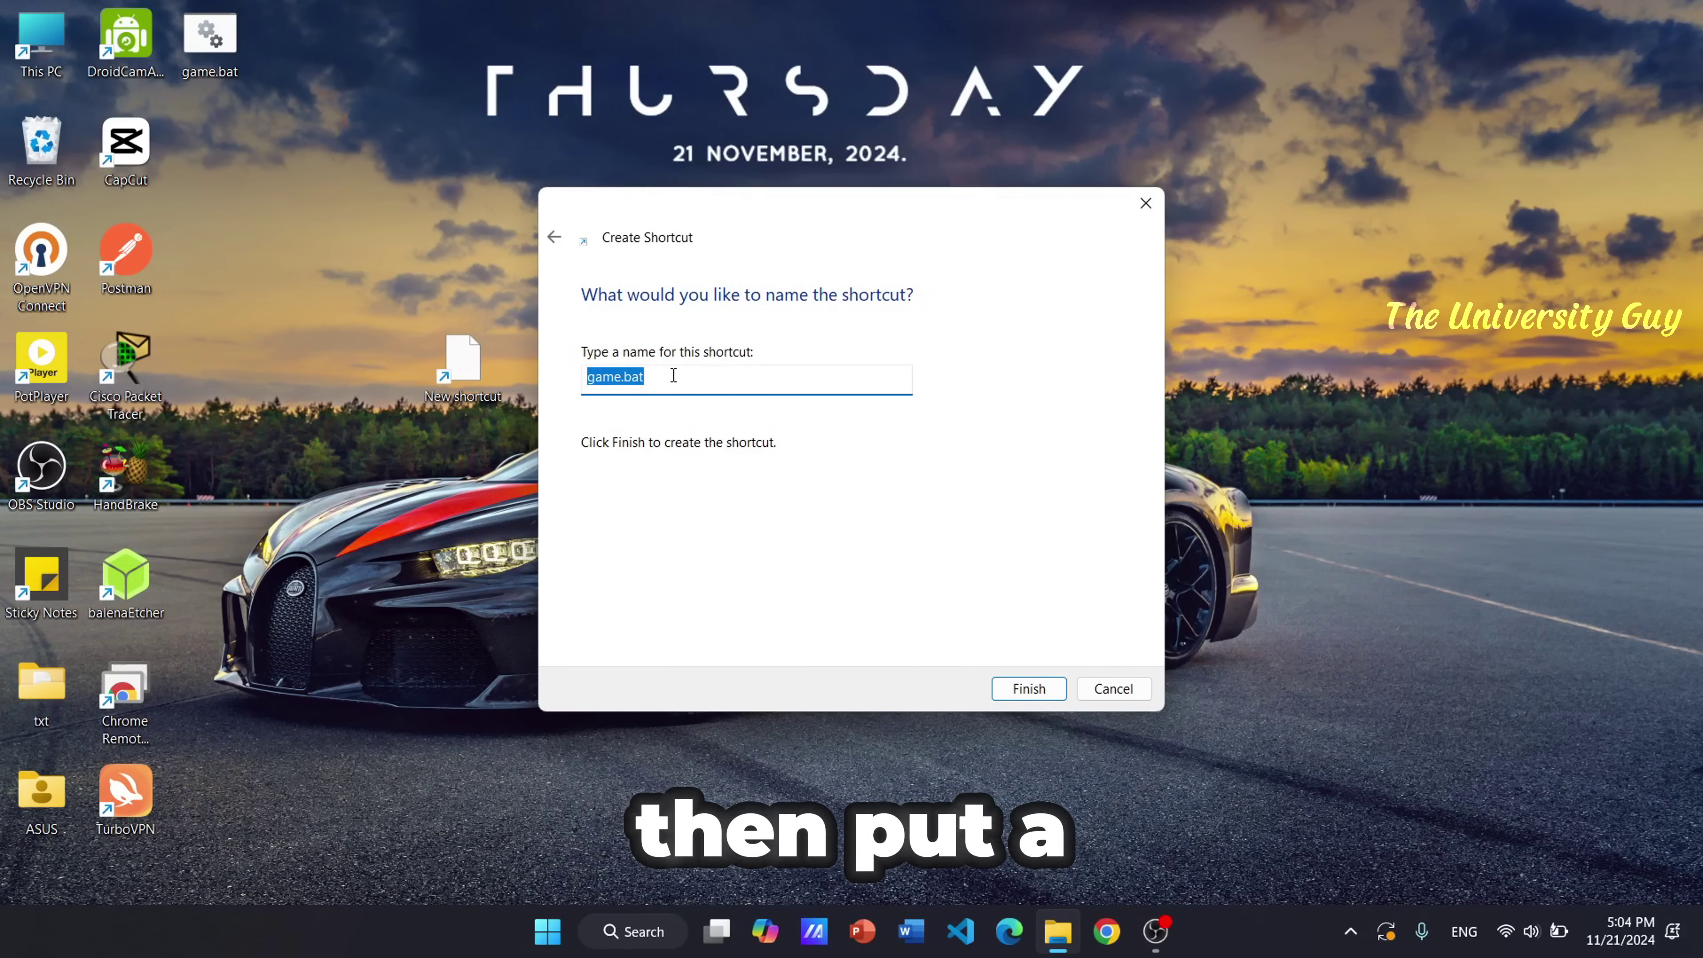
pyautogui.write('Mari')
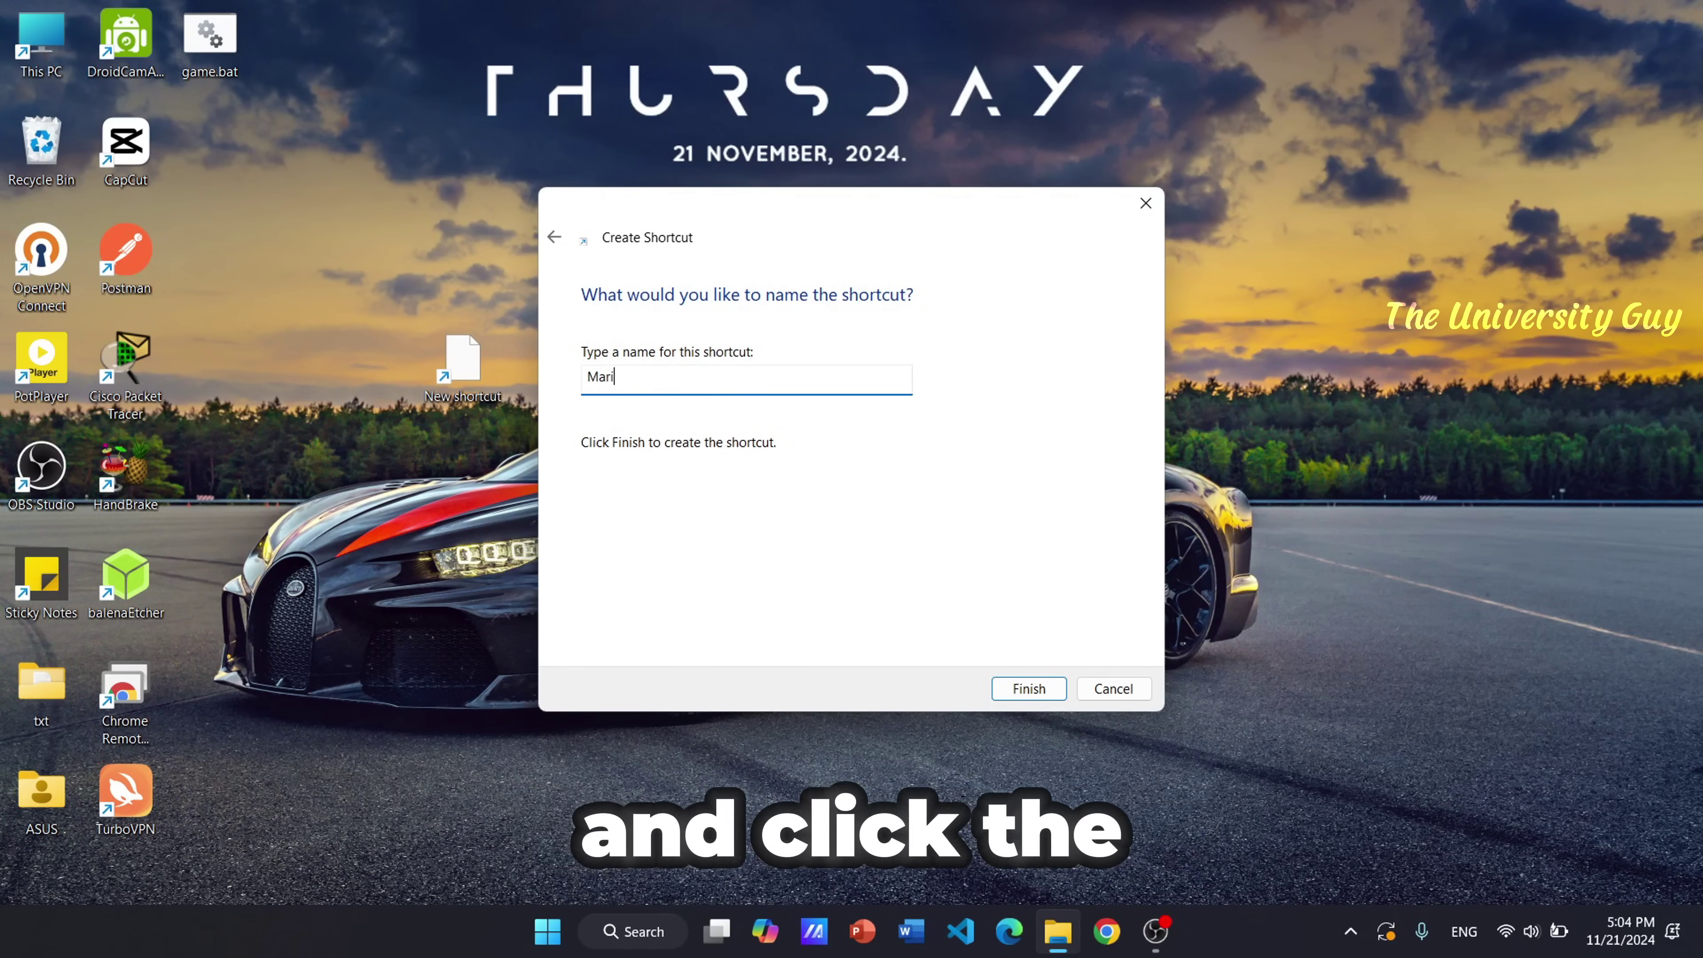
pyautogui.write('o Game')
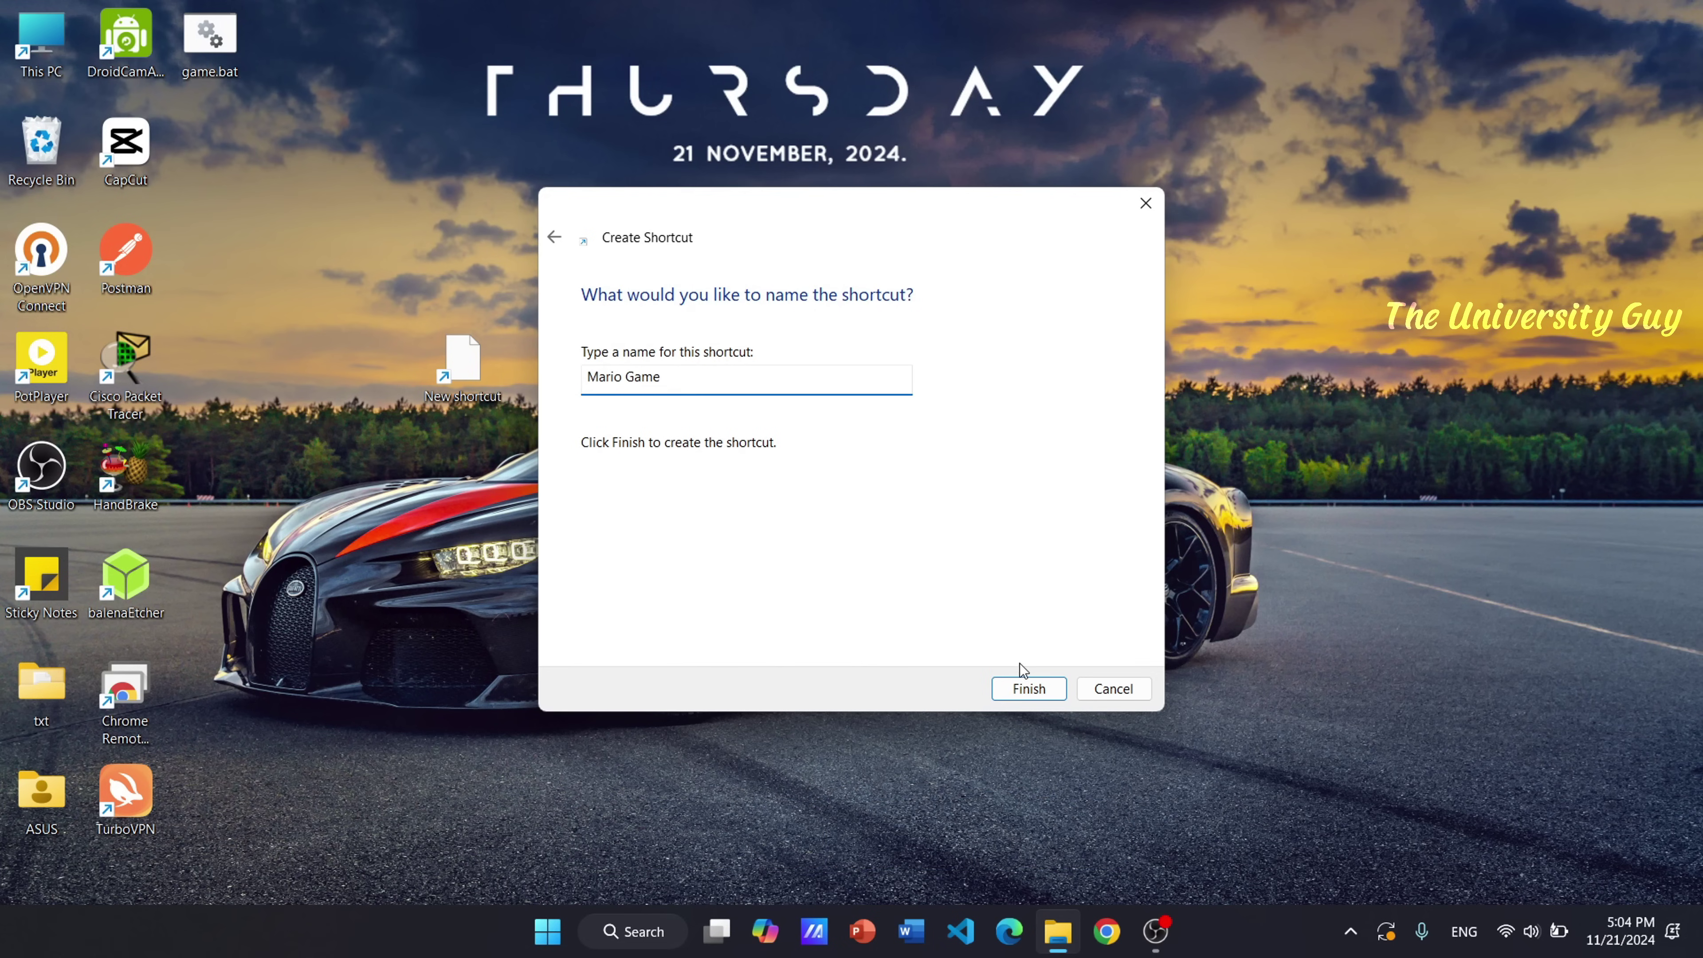
pyautogui.click(1021, 686)
# - Move the Mario Game shortcut beside CapCut and open its properties
pyautogui.moveTo(469, 386); pyautogui.dragTo(214, 178)
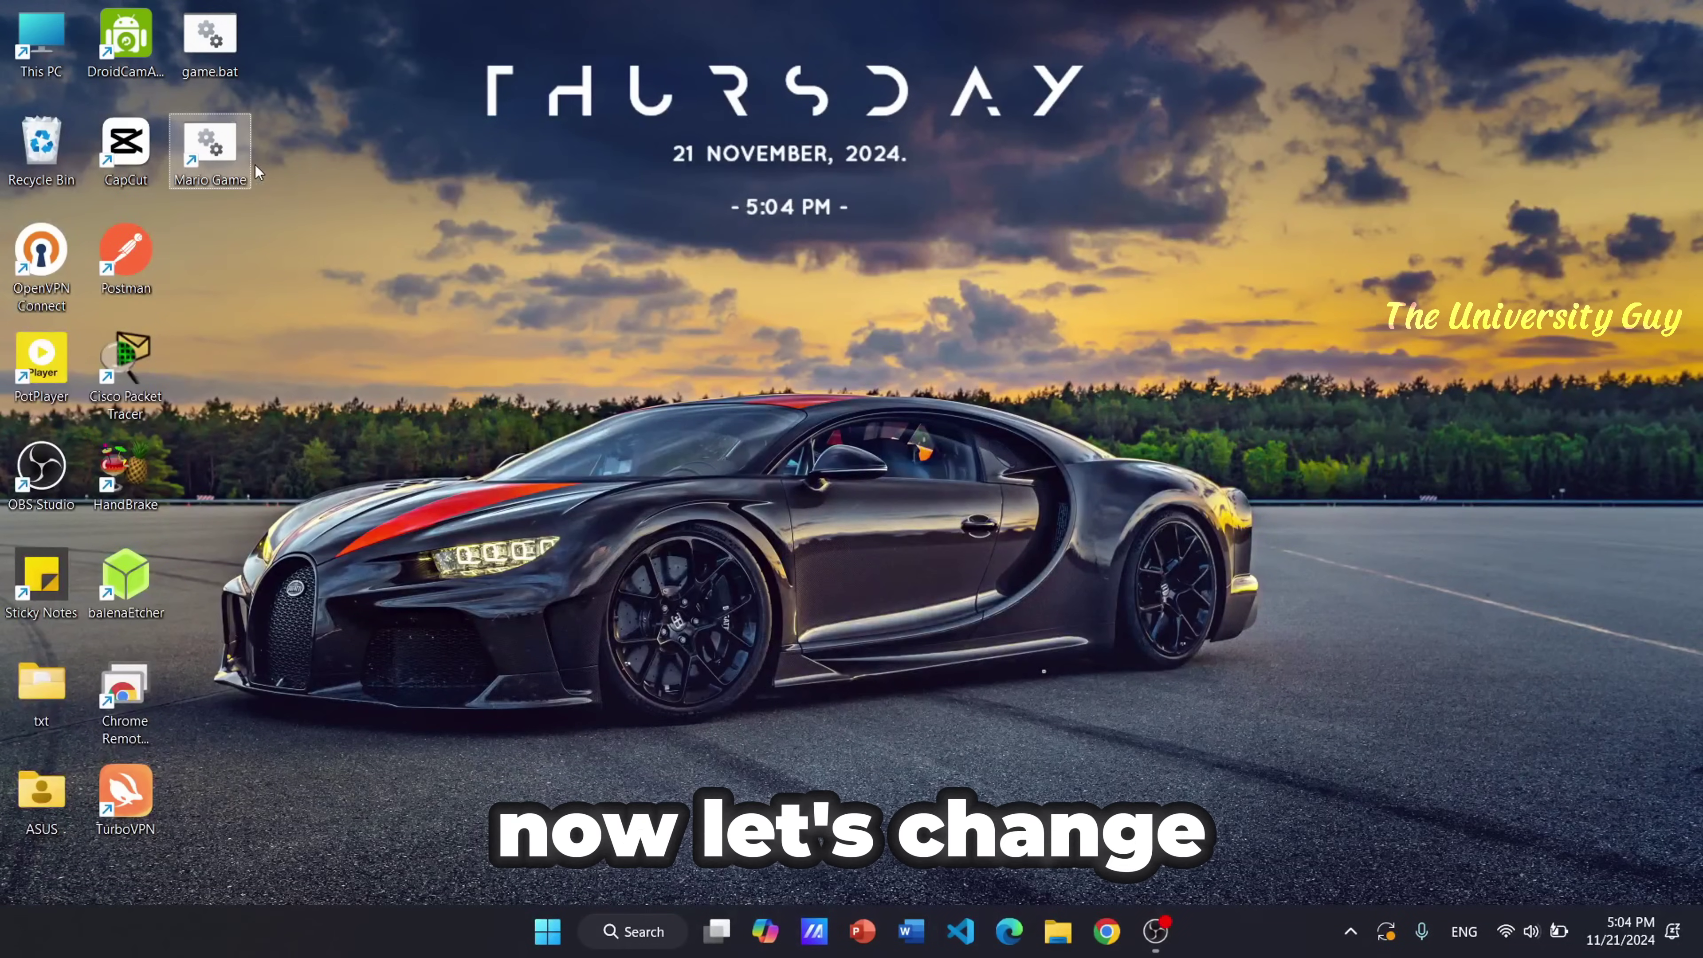
pyautogui.rightClick(222, 153)
pyautogui.click(362, 470)
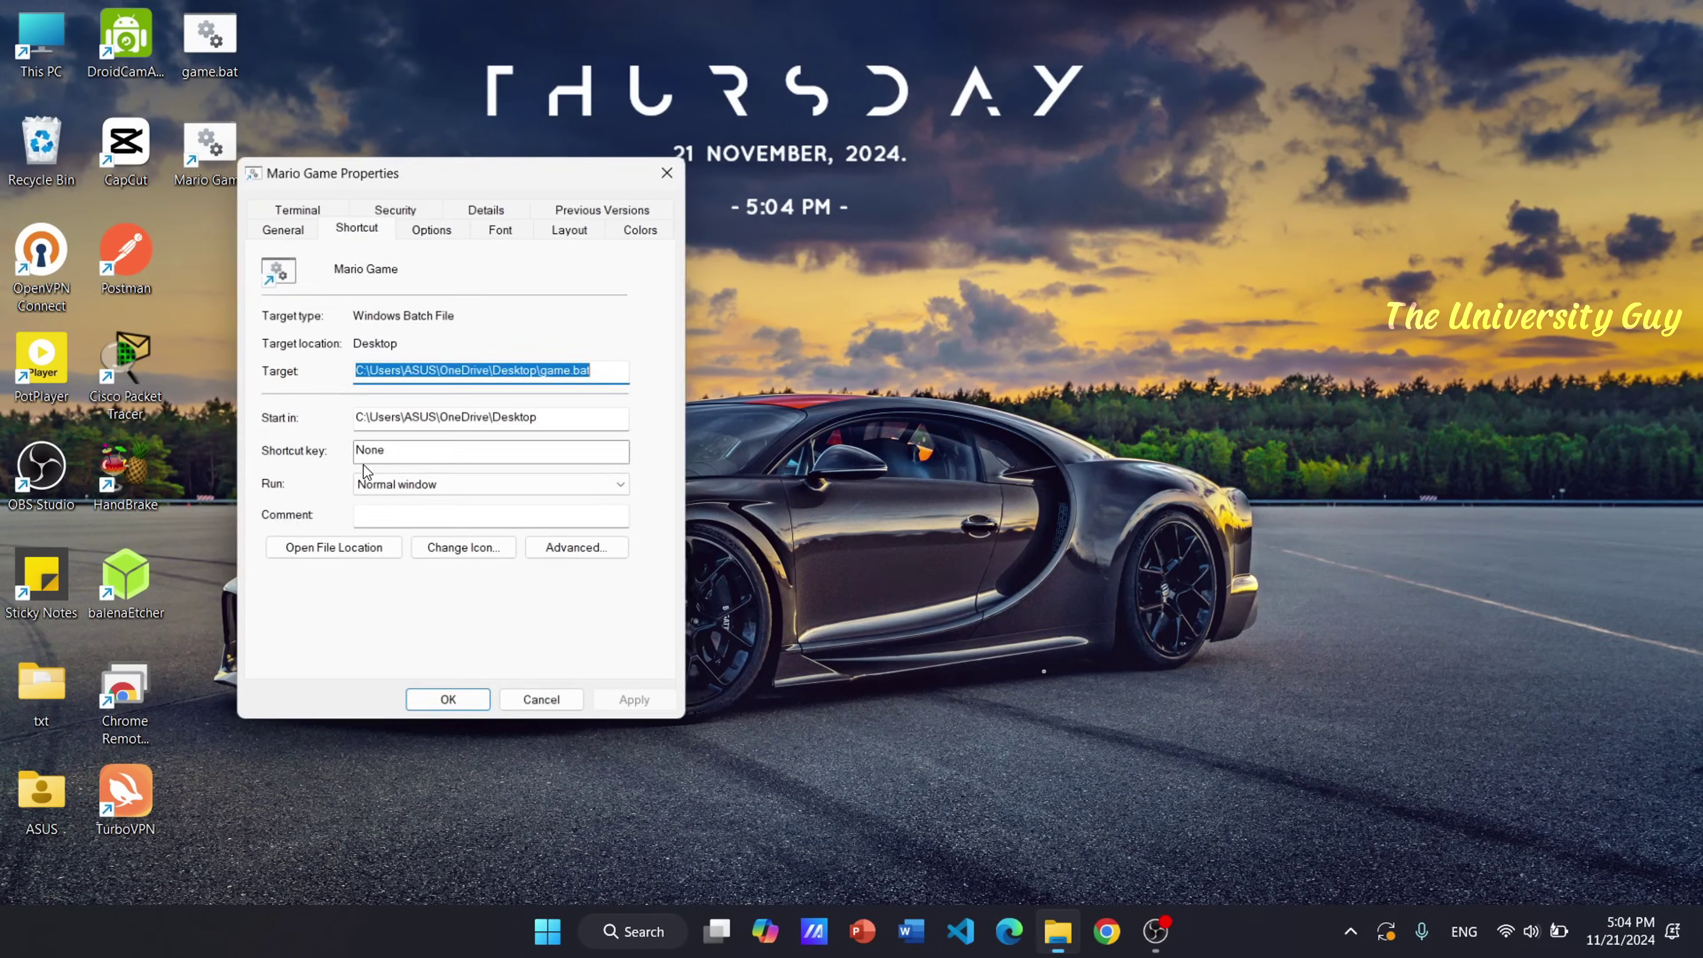
# - Give the shortcut the cartoon-person icon from the system icon set and apply it
pyautogui.click(470, 549)
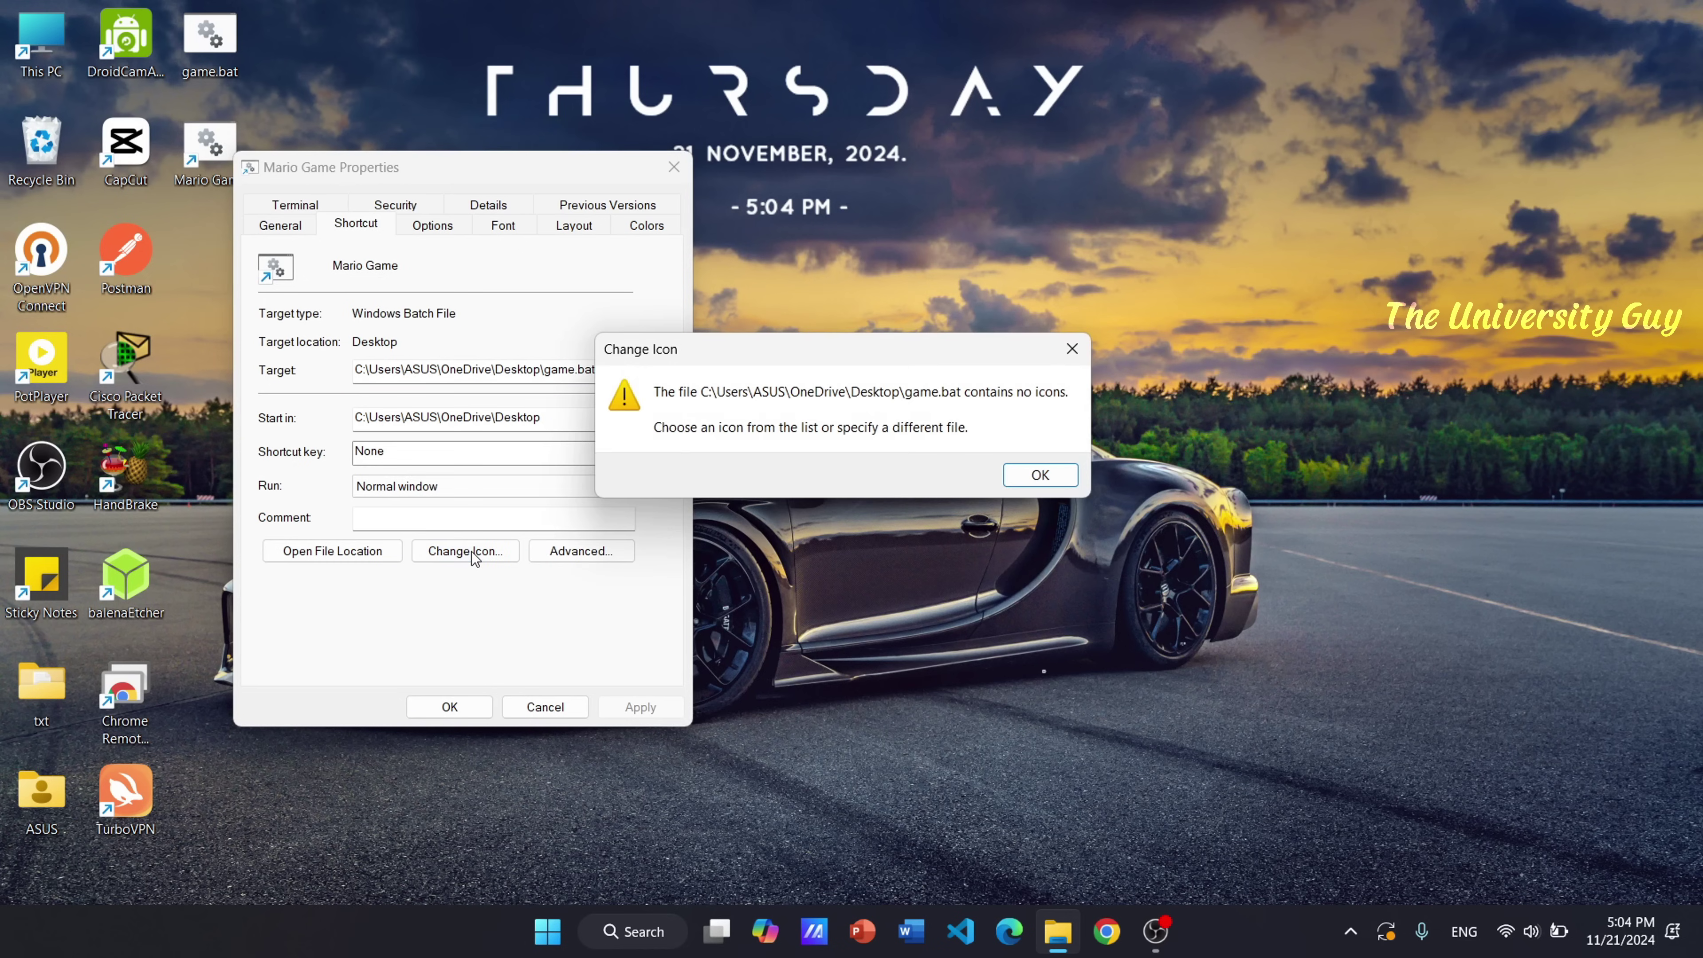
pyautogui.click(1040, 475)
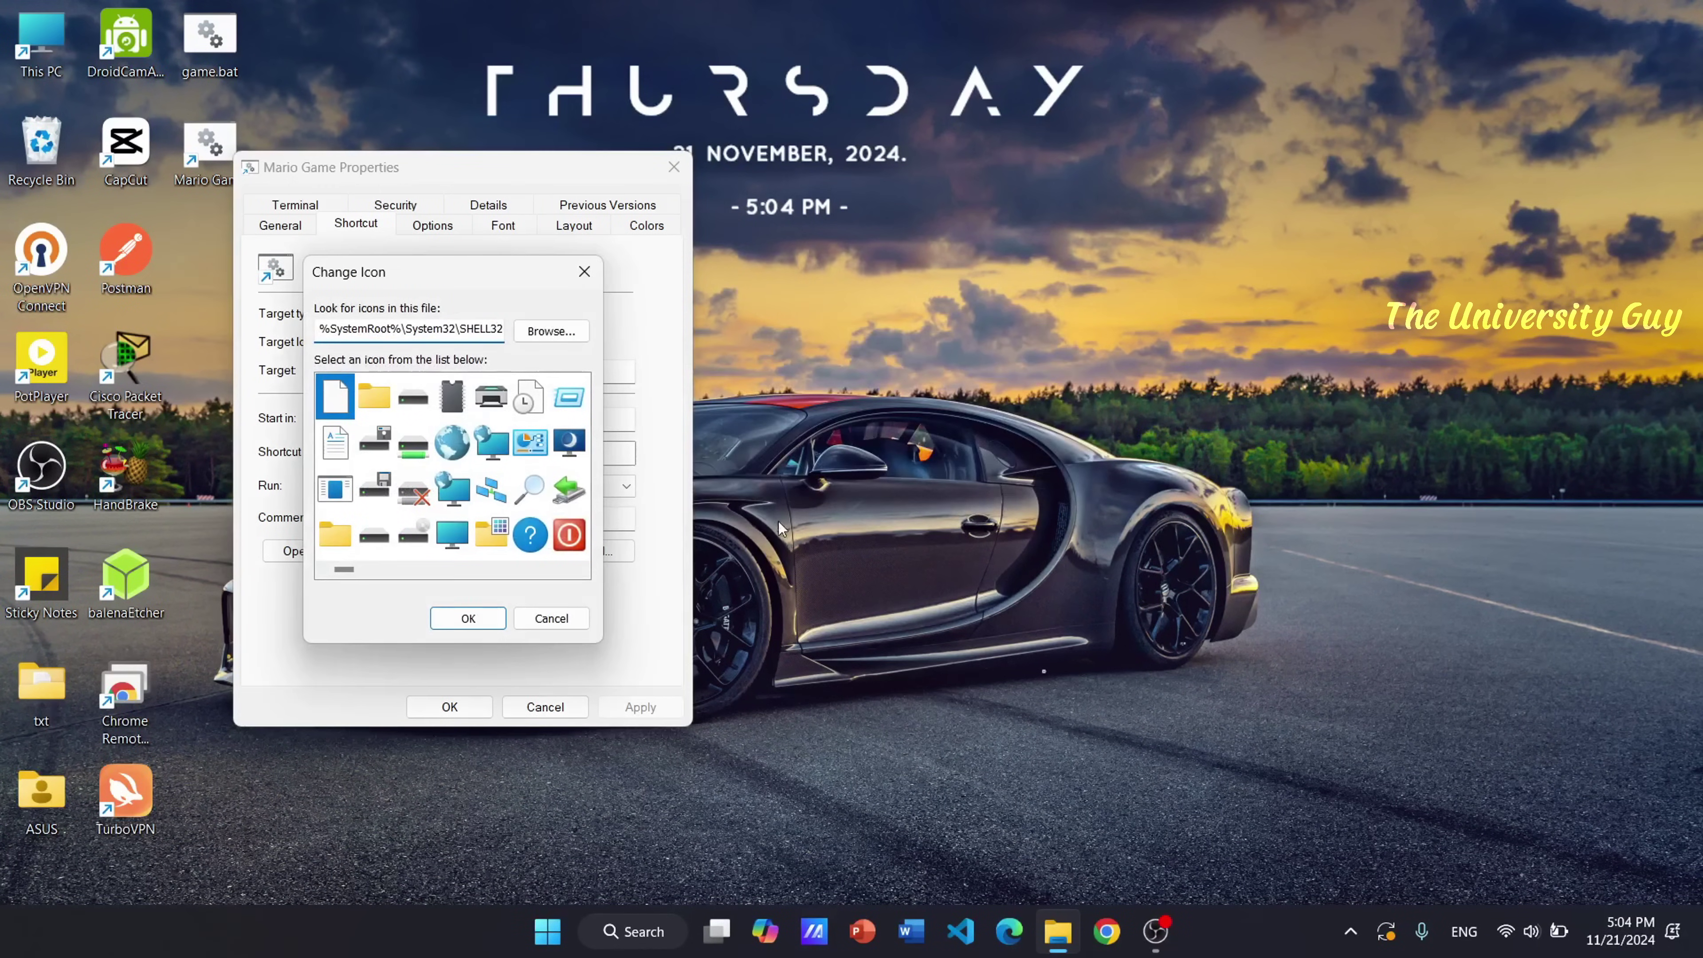
pyautogui.moveTo(337, 566); pyautogui.dragTo(408, 577)
pyautogui.click(457, 535)
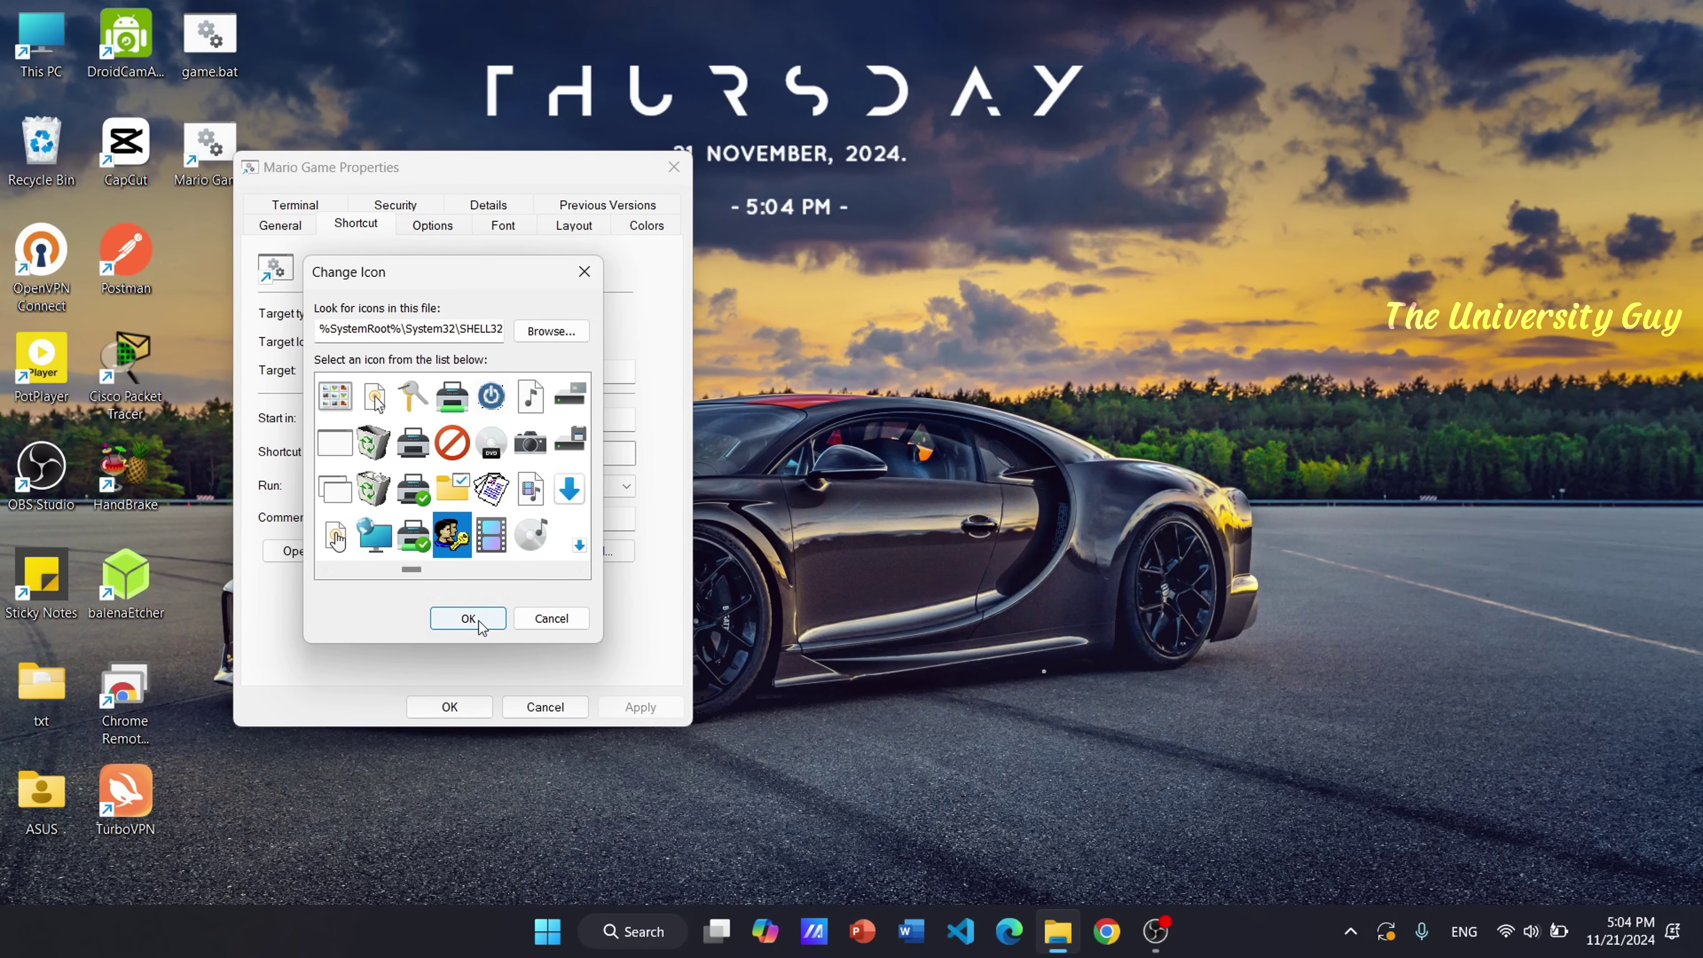
pyautogui.click(479, 621)
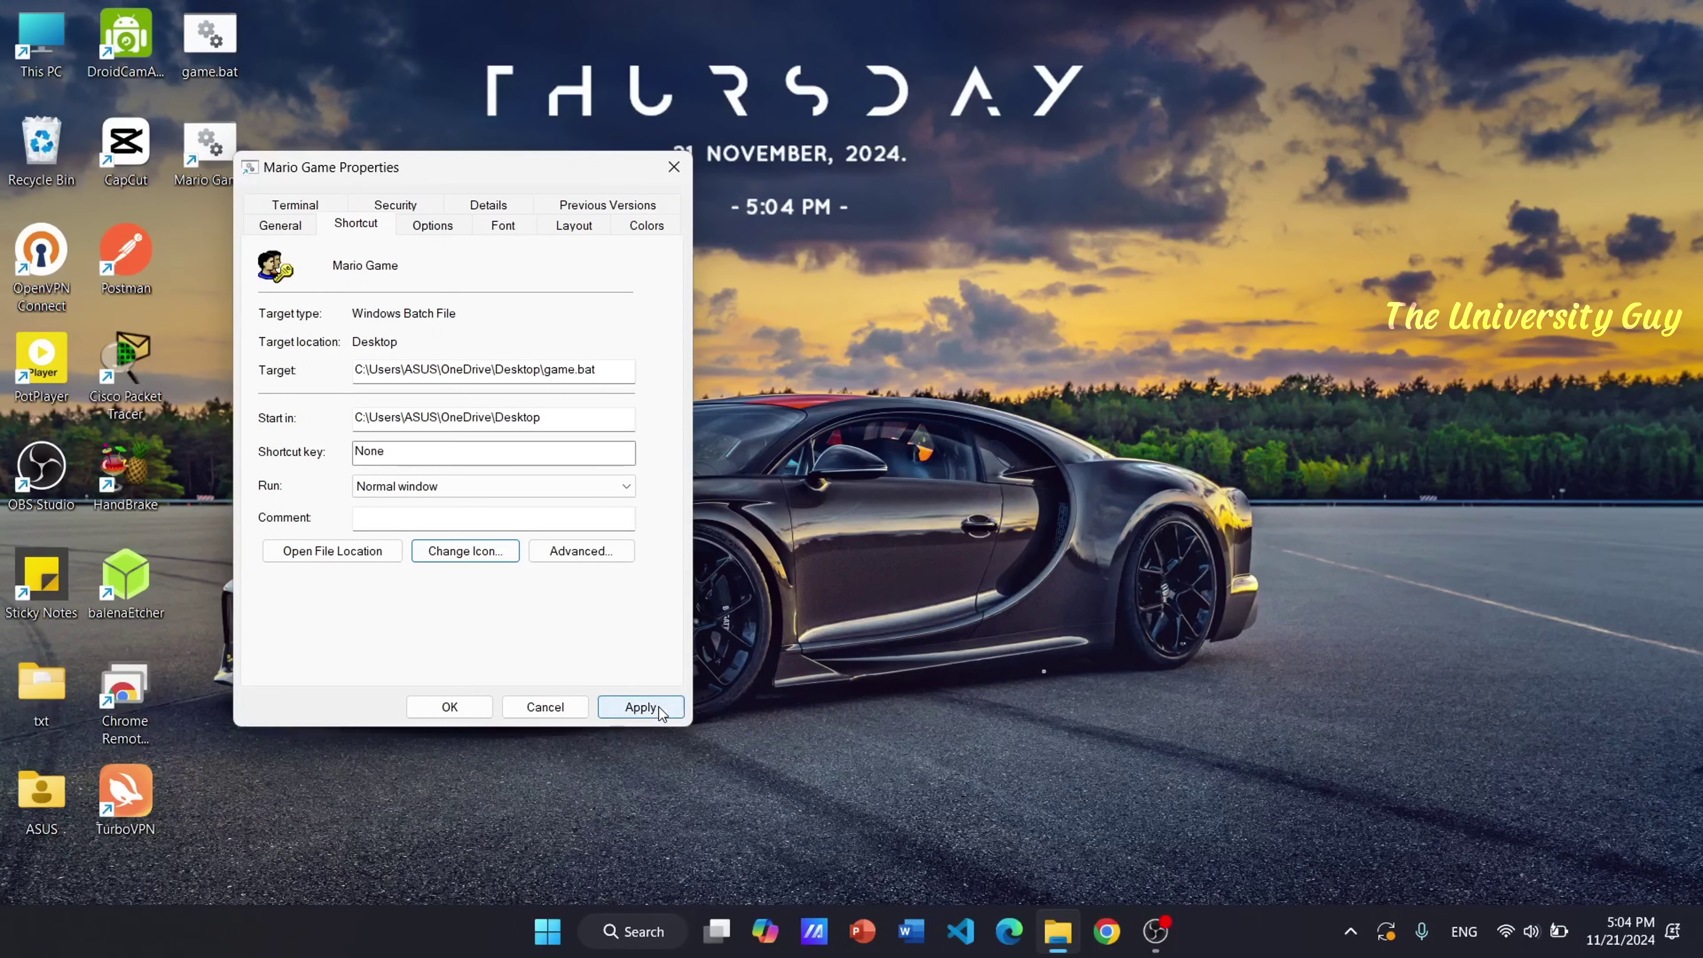
pyautogui.click(449, 707)
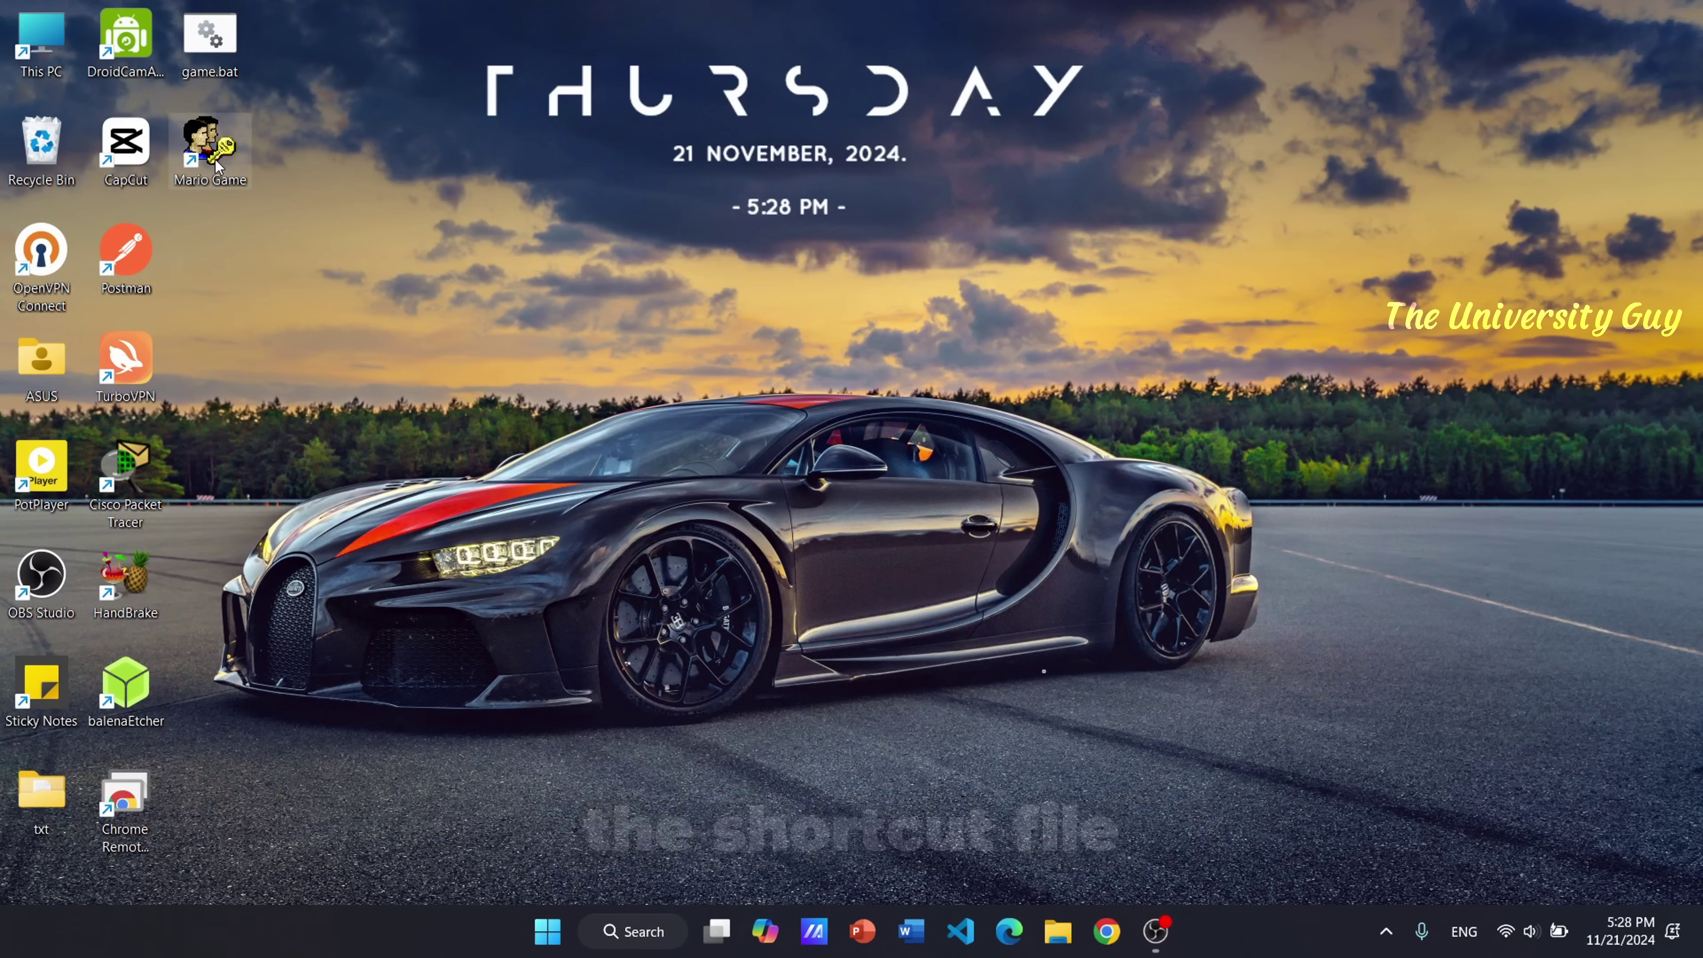